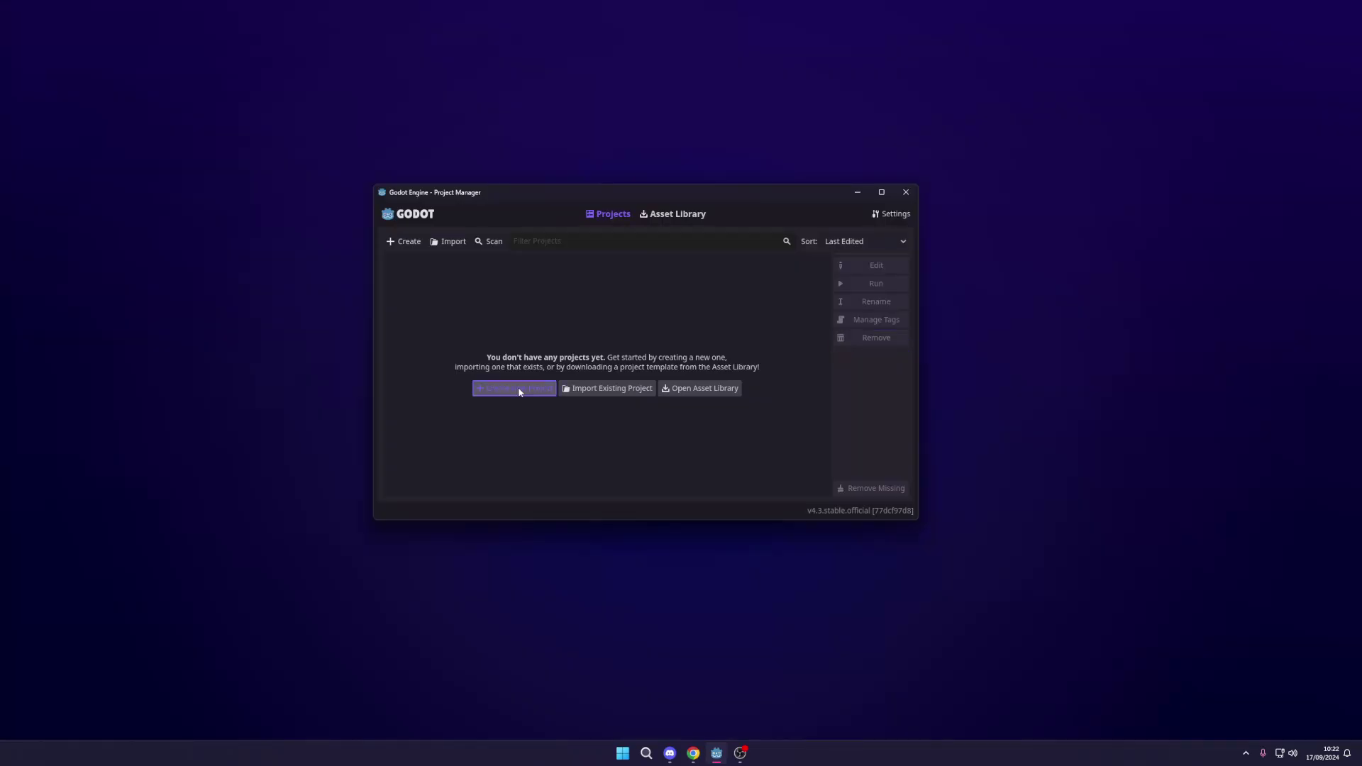
- Create a new project named "VR For Dummies" with the Compatibility renderer and open it for editing
{"action": "left_click", "coordinate": [518, 387]}
{"action": "triple_click", "coordinate": [623, 291]}
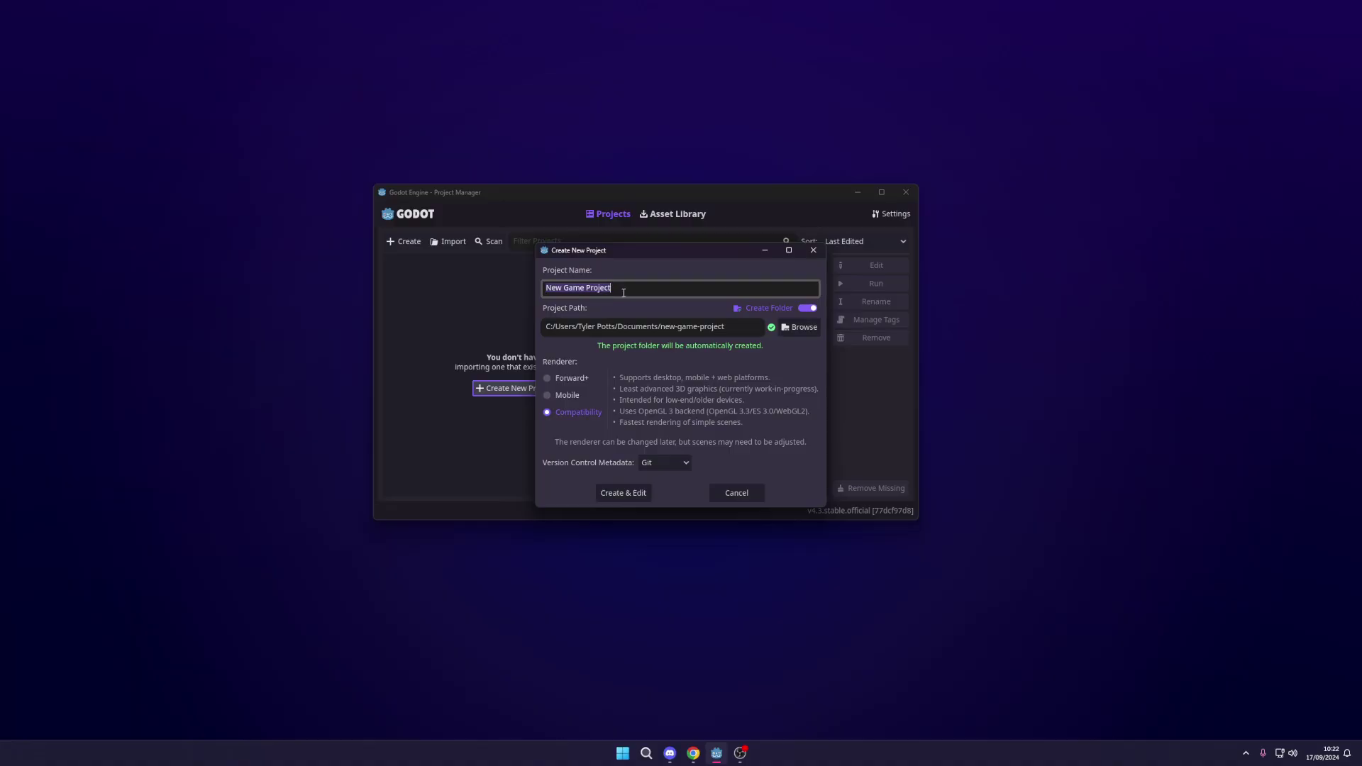
{"action": "type", "text": "VR For Duimmies"}
{"action": "left_click", "coordinate": [623, 493]}
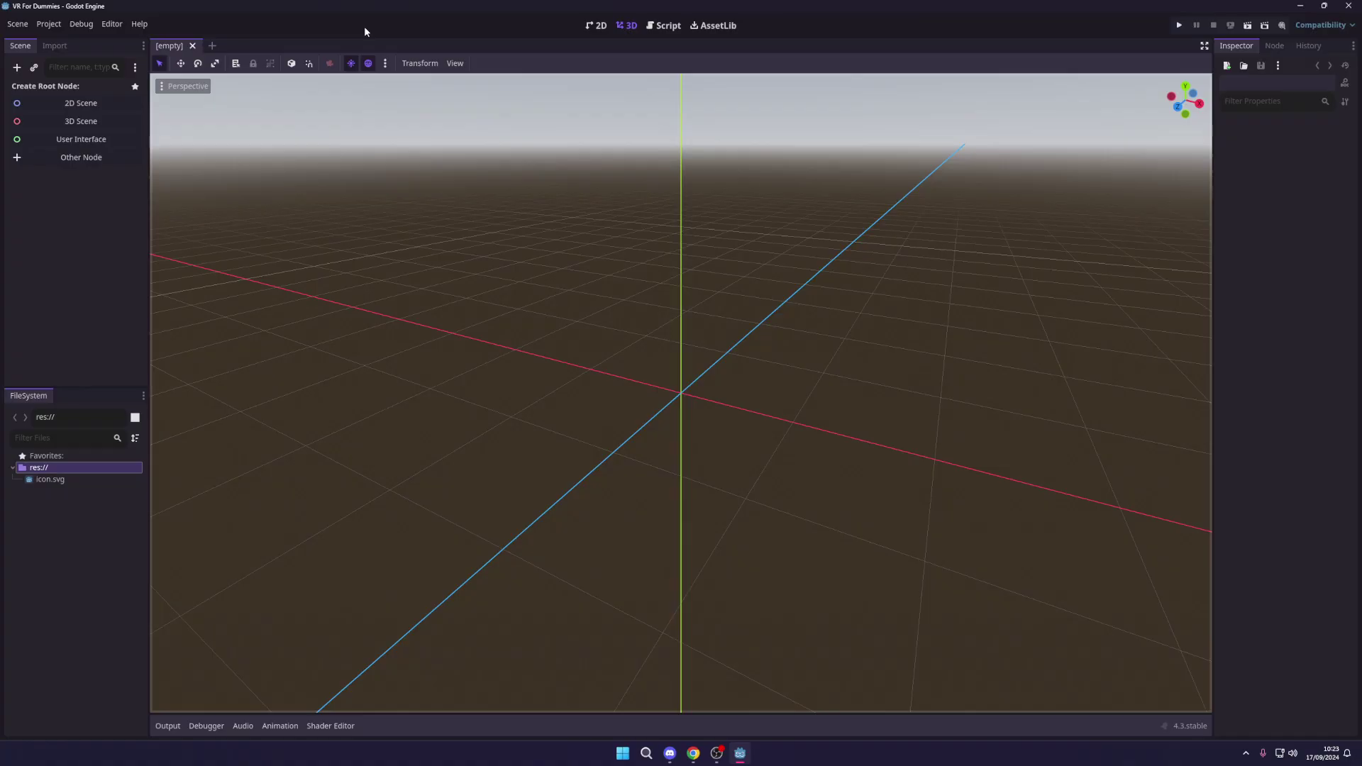
- Filter the project settings for "xr" and enable both OpenXR and XR Shaders
{"action": "left_click", "coordinate": [49, 24]}
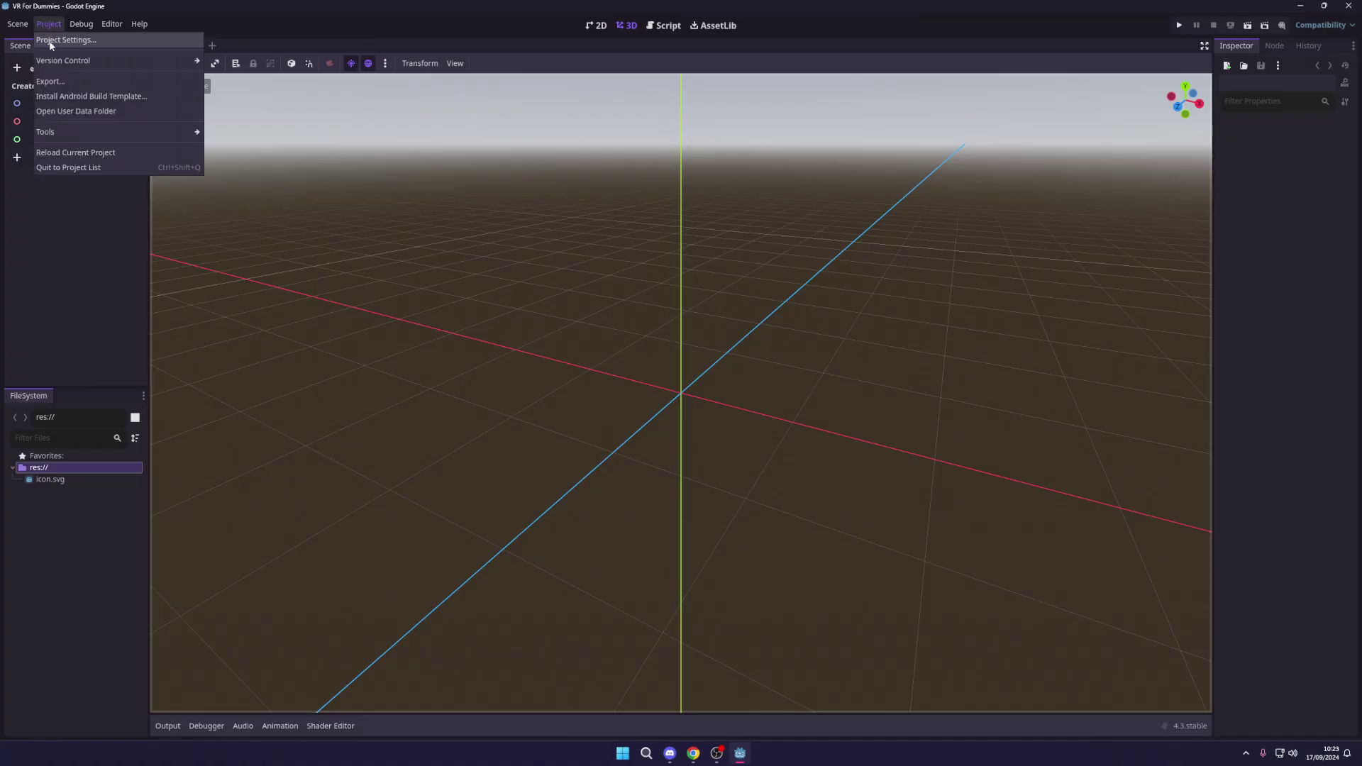
{"action": "left_click", "coordinate": [55, 39]}
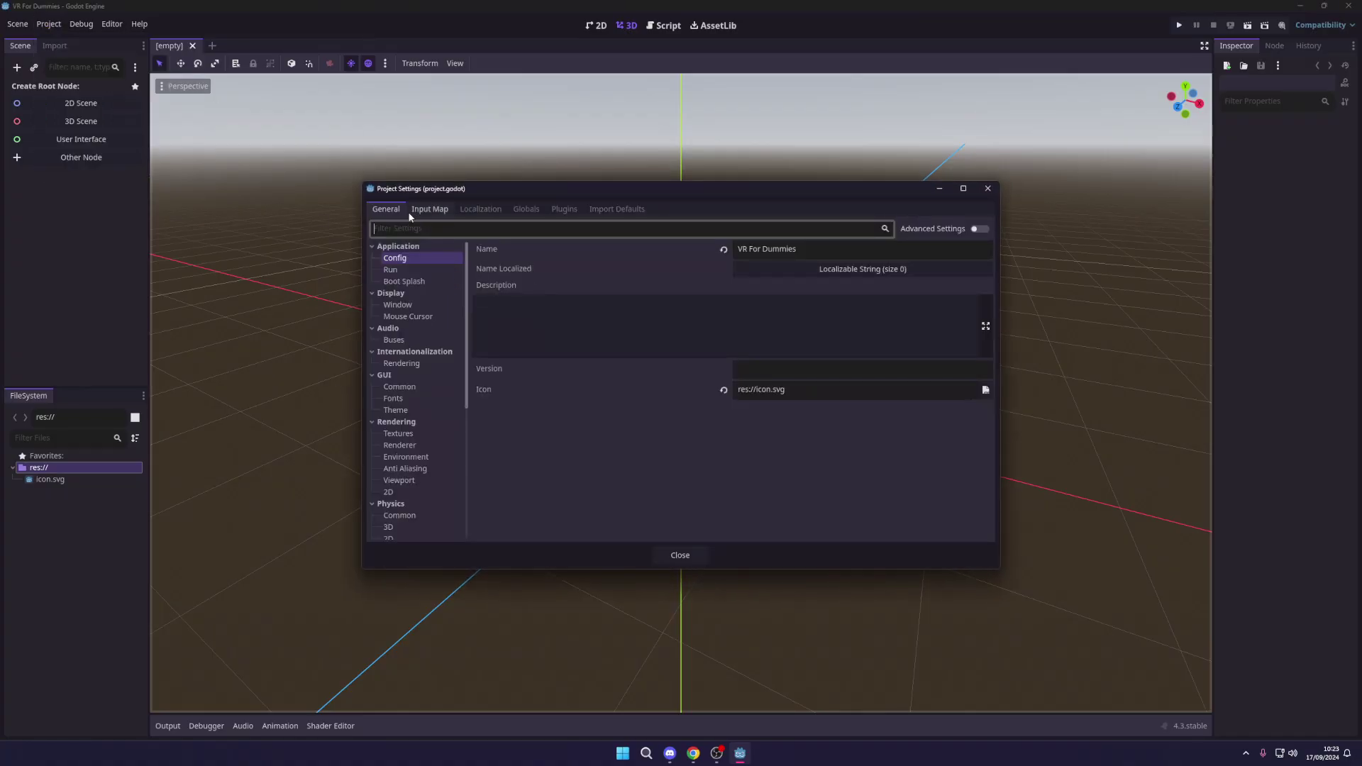
{"action": "type", "text": "xr"}
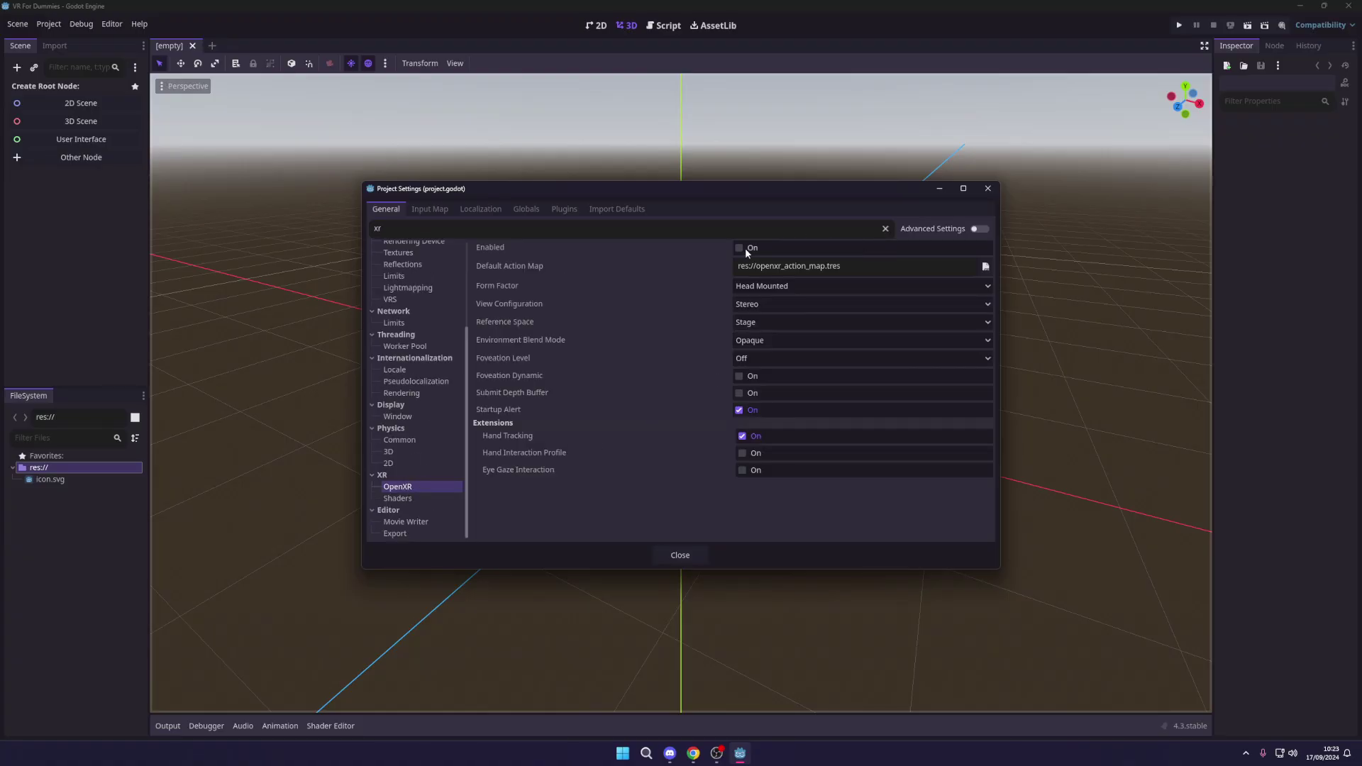
{"action": "left_click", "coordinate": [738, 248]}
{"action": "left_click", "coordinate": [403, 499]}
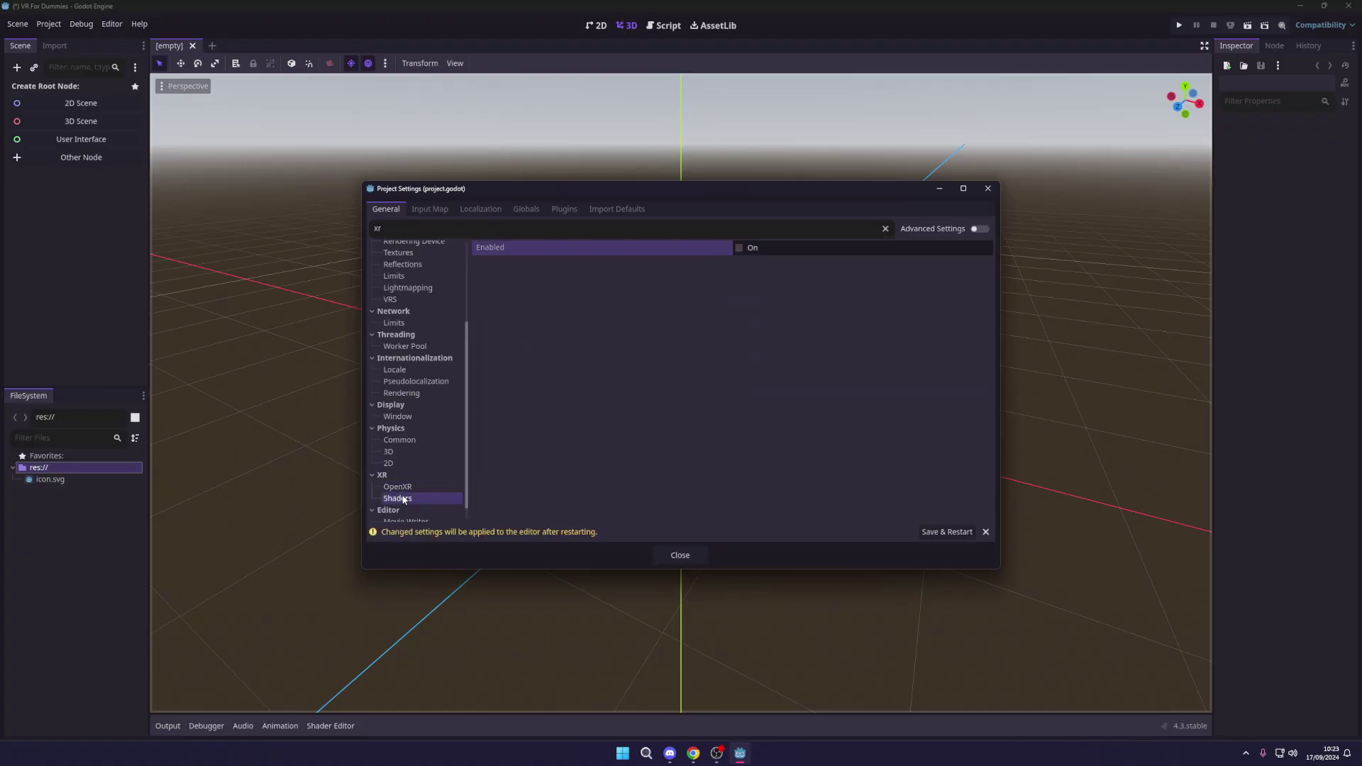
{"action": "left_click", "coordinate": [739, 248]}
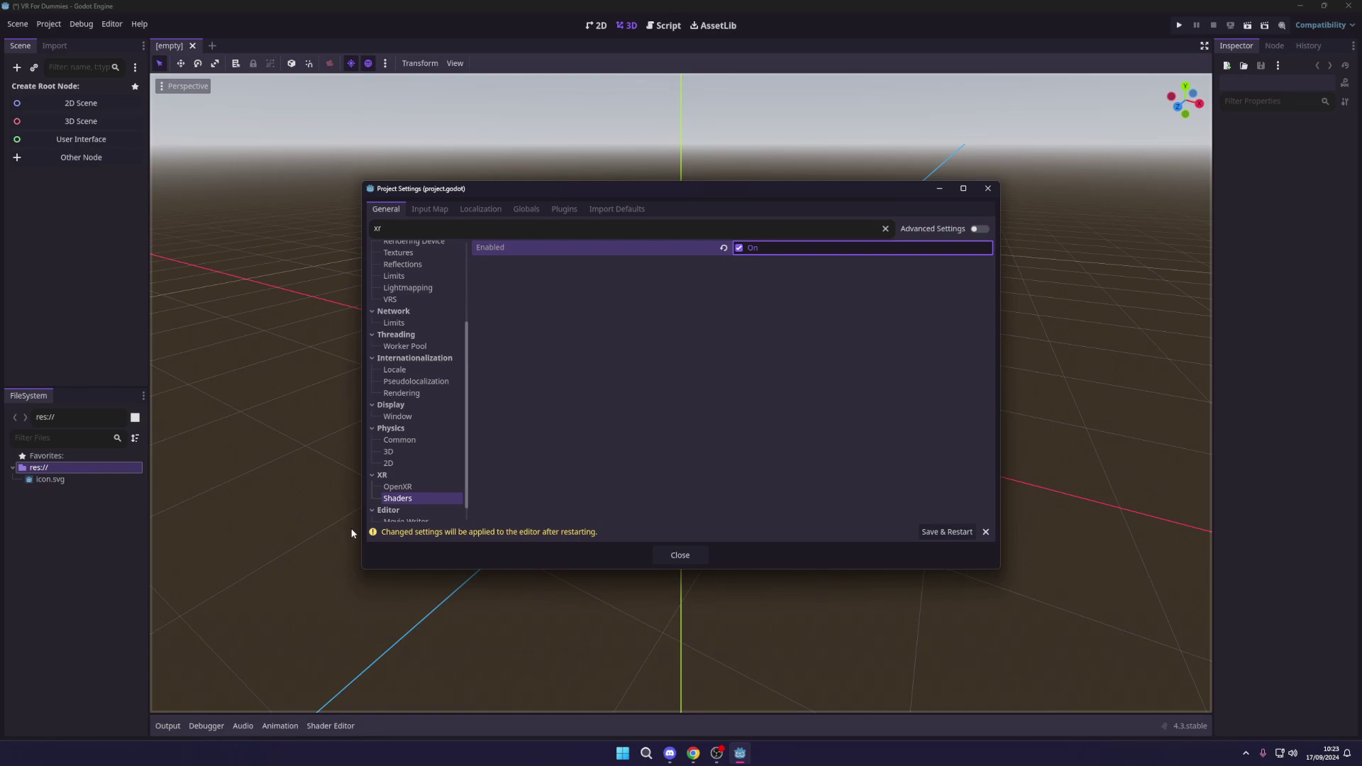
{"action": "scroll", "coordinate": [398, 497], "scroll_direction": "down", "scroll_amount": 1}
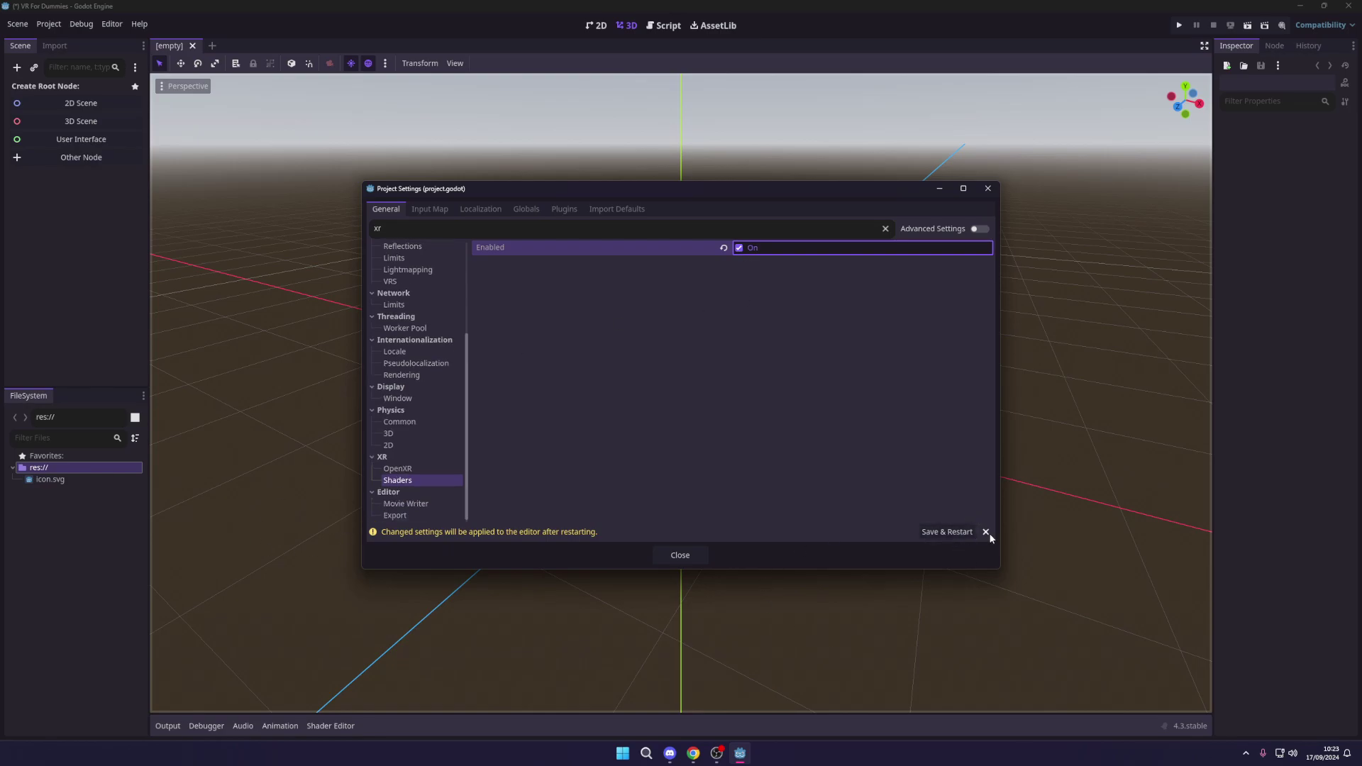
{"action": "left_click", "coordinate": [680, 555]}
- Search the asset library for "xr tools" and open the details of Godot XR Tools for Godot 4
{"action": "left_click", "coordinate": [713, 25]}
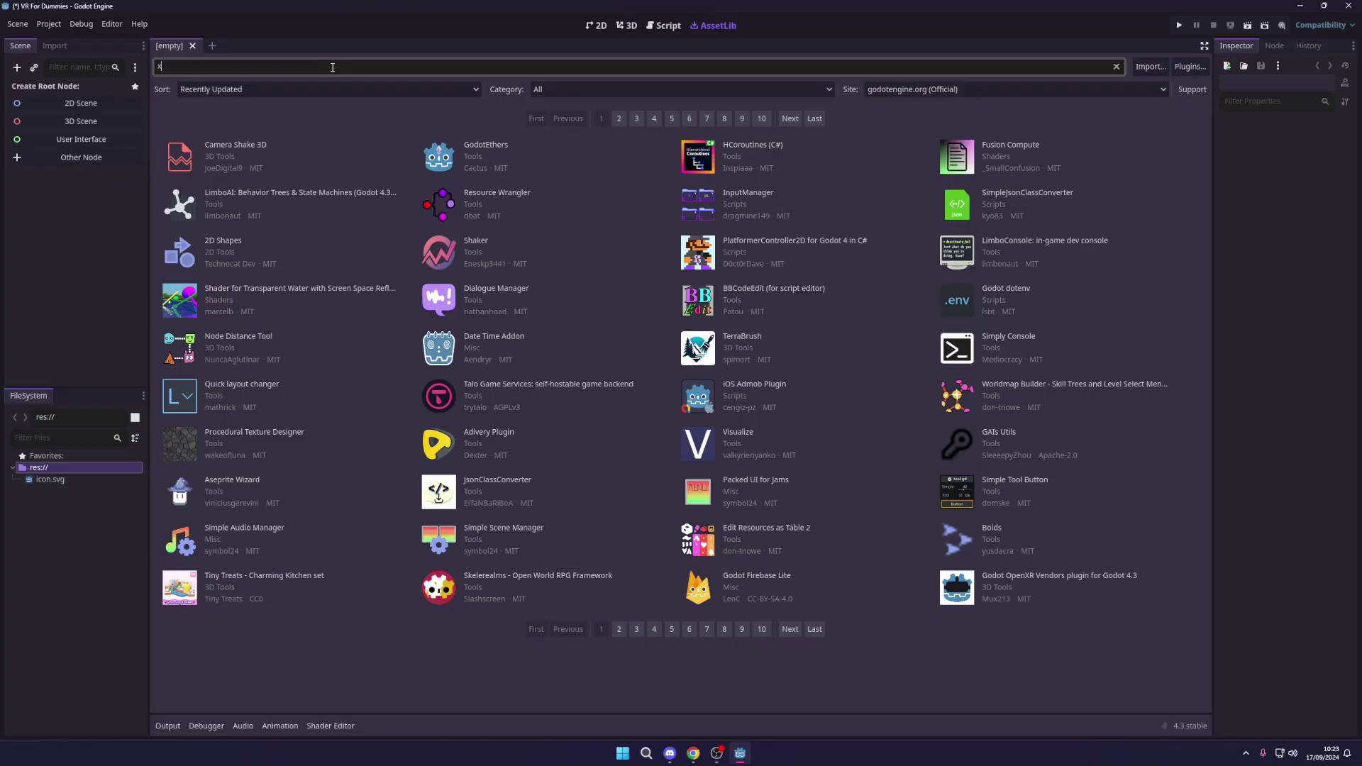
{"action": "type", "text": "xr tools"}
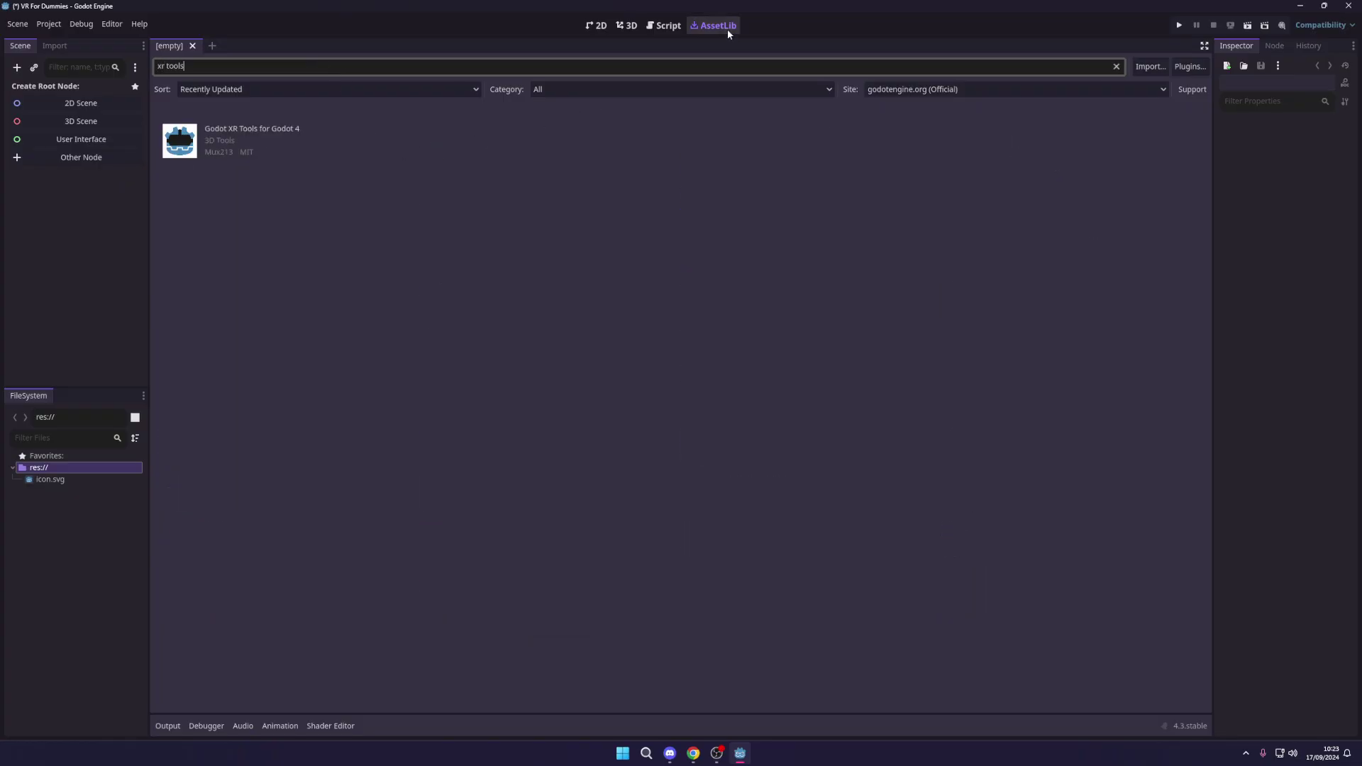
{"action": "left_click", "coordinate": [228, 139]}
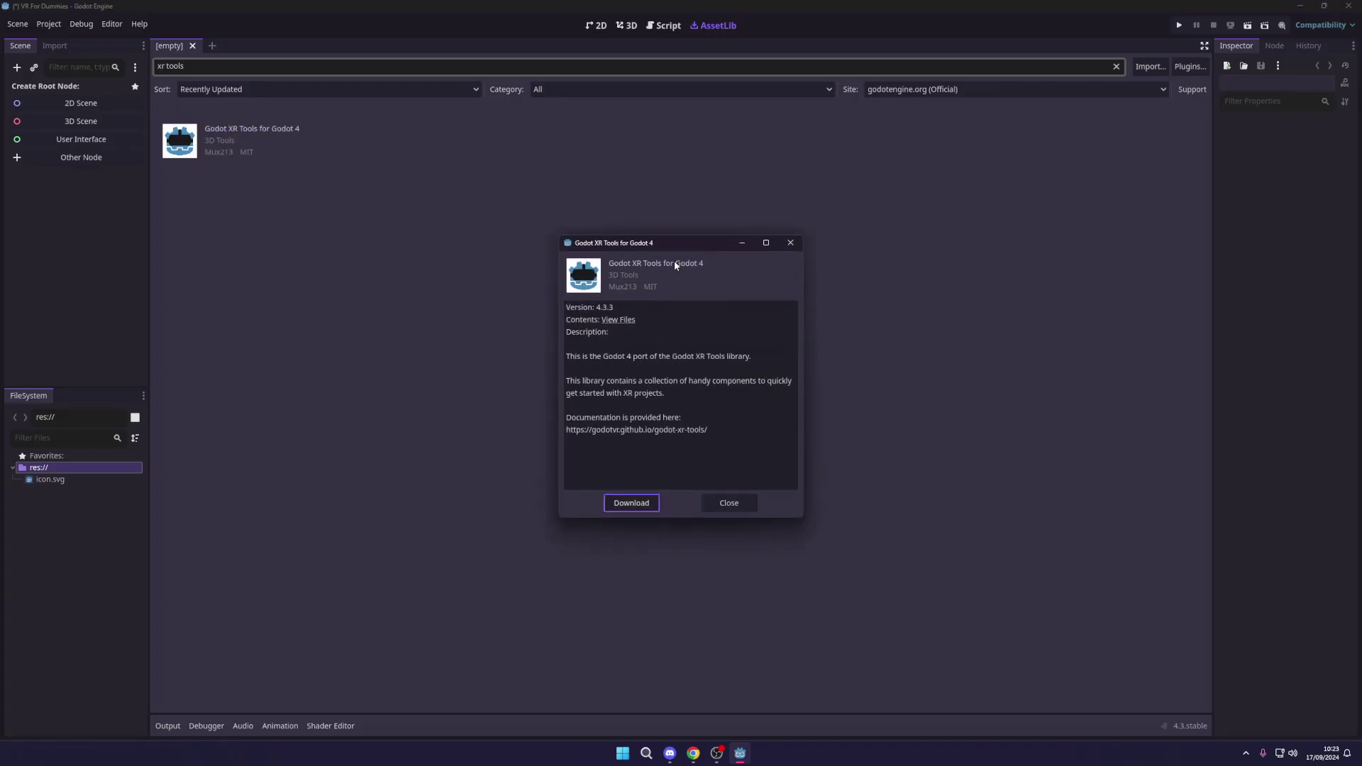
{"action": "left_click_drag", "start_coordinate": [673, 243], "coordinate": [474, 170]}
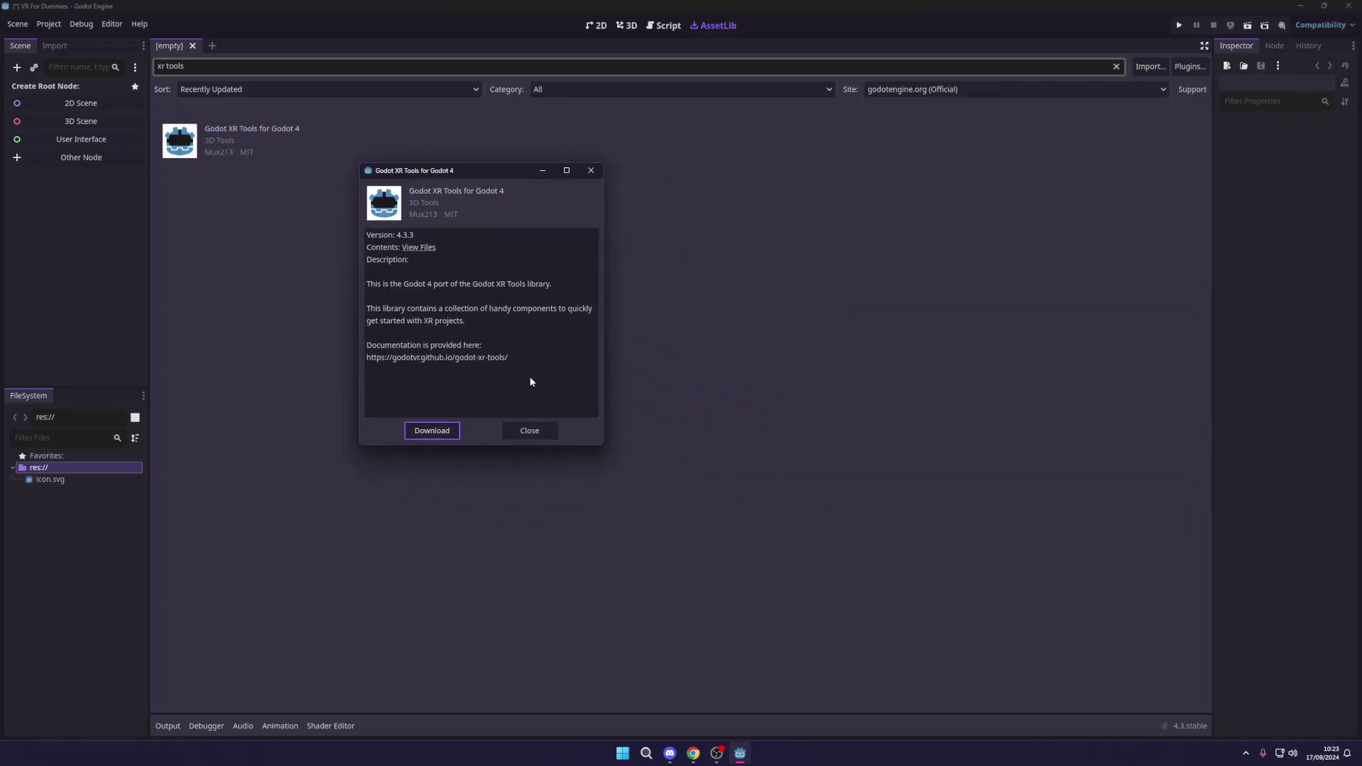
{"action": "left_click_drag", "start_coordinate": [499, 322], "coordinate": [411, 285]}
{"action": "left_click", "coordinate": [495, 329]}
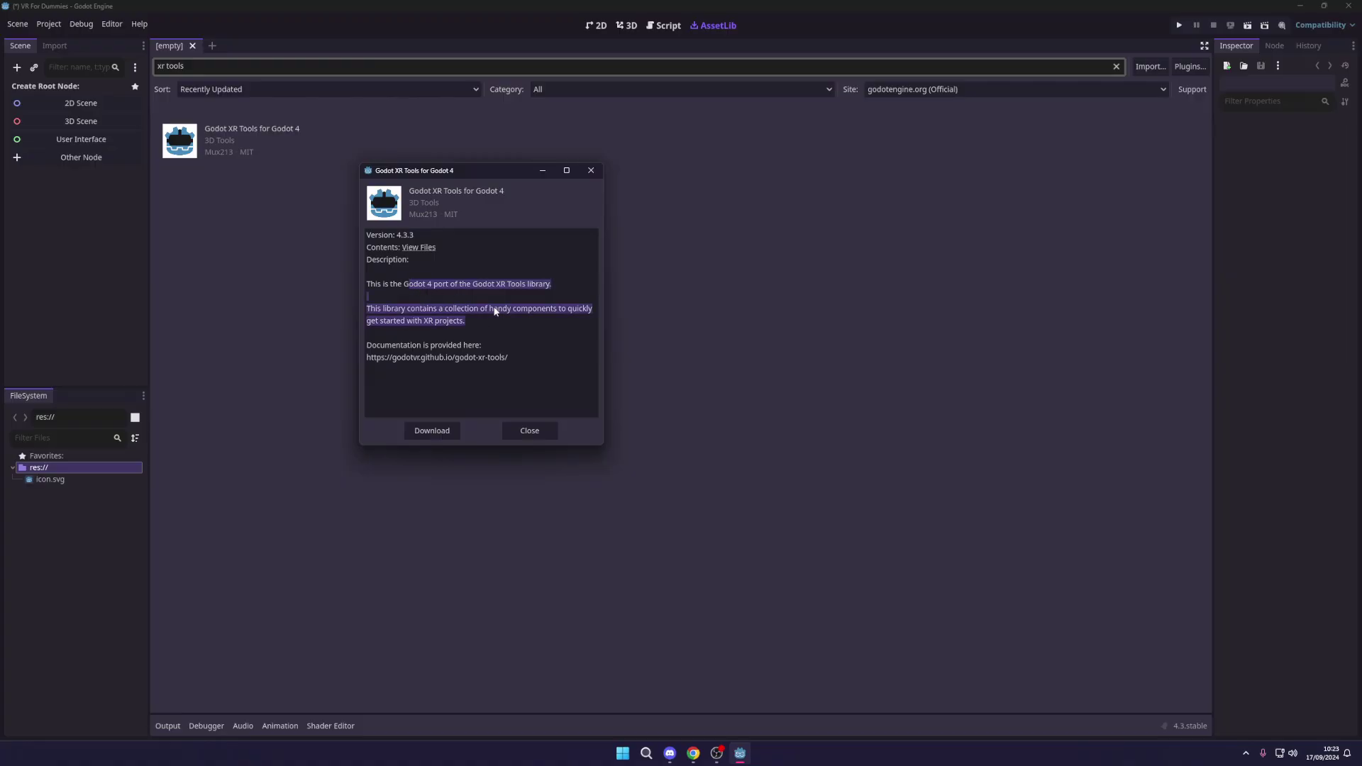
{"action": "left_click", "coordinate": [480, 316]}
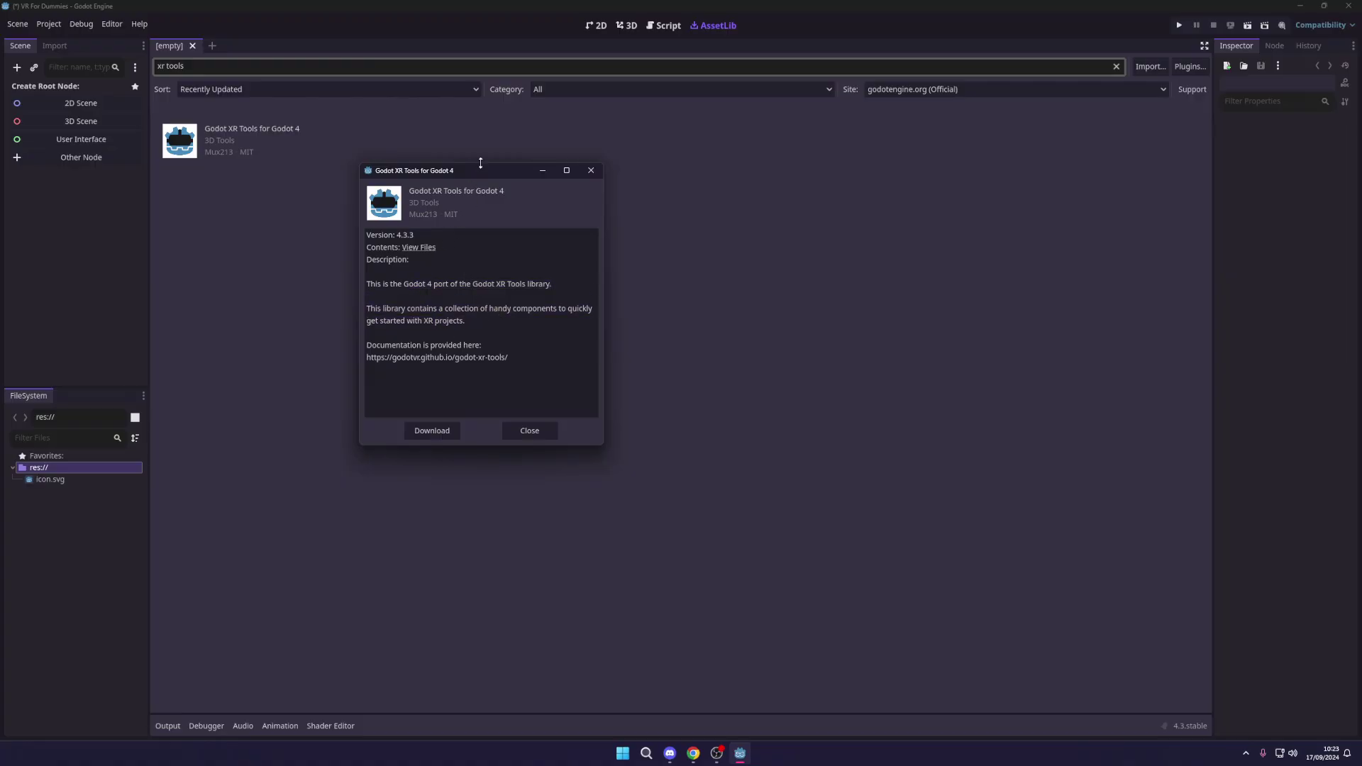
- Download and install the Godot XR Tools for Godot 4 asset, and dismiss the script error notifications
{"action": "left_click", "coordinate": [431, 430]}
{"action": "left_click", "coordinate": [617, 538]}
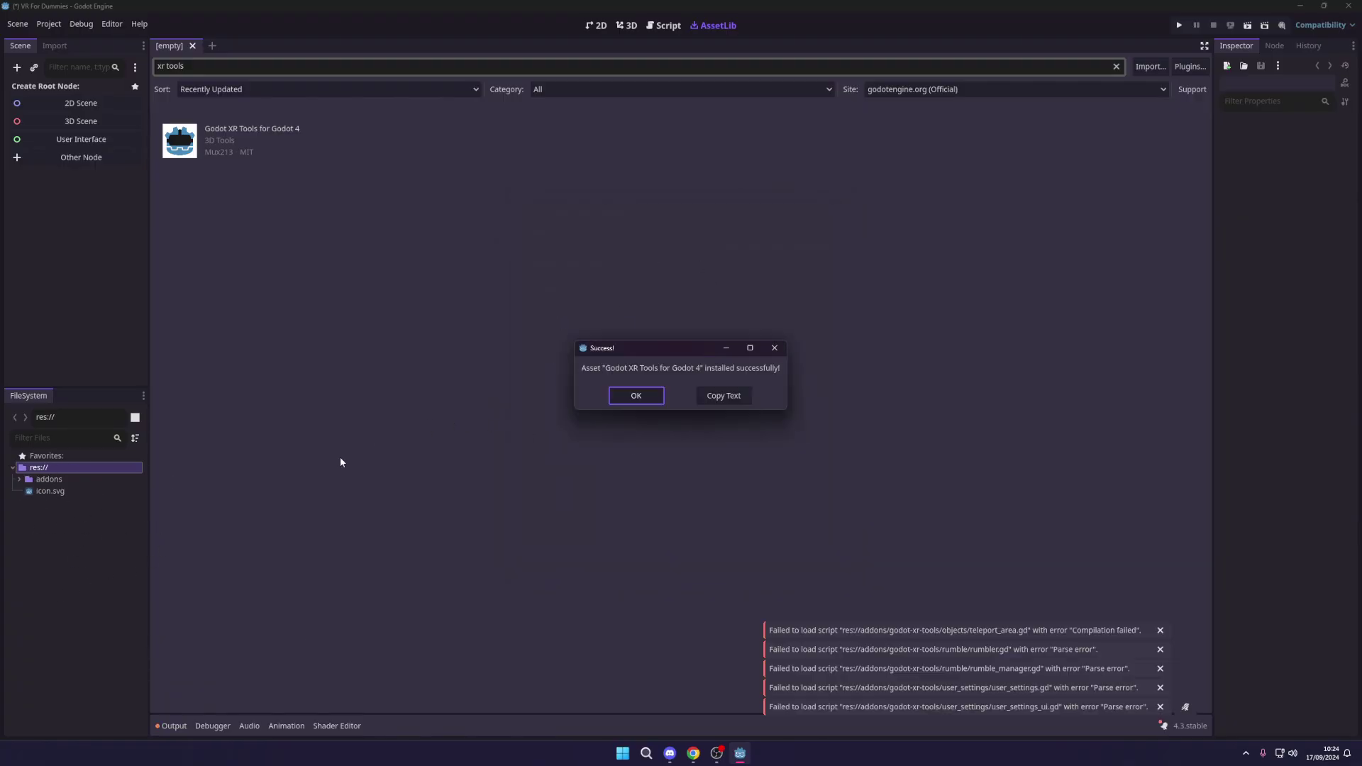
{"action": "left_click", "coordinate": [658, 392]}
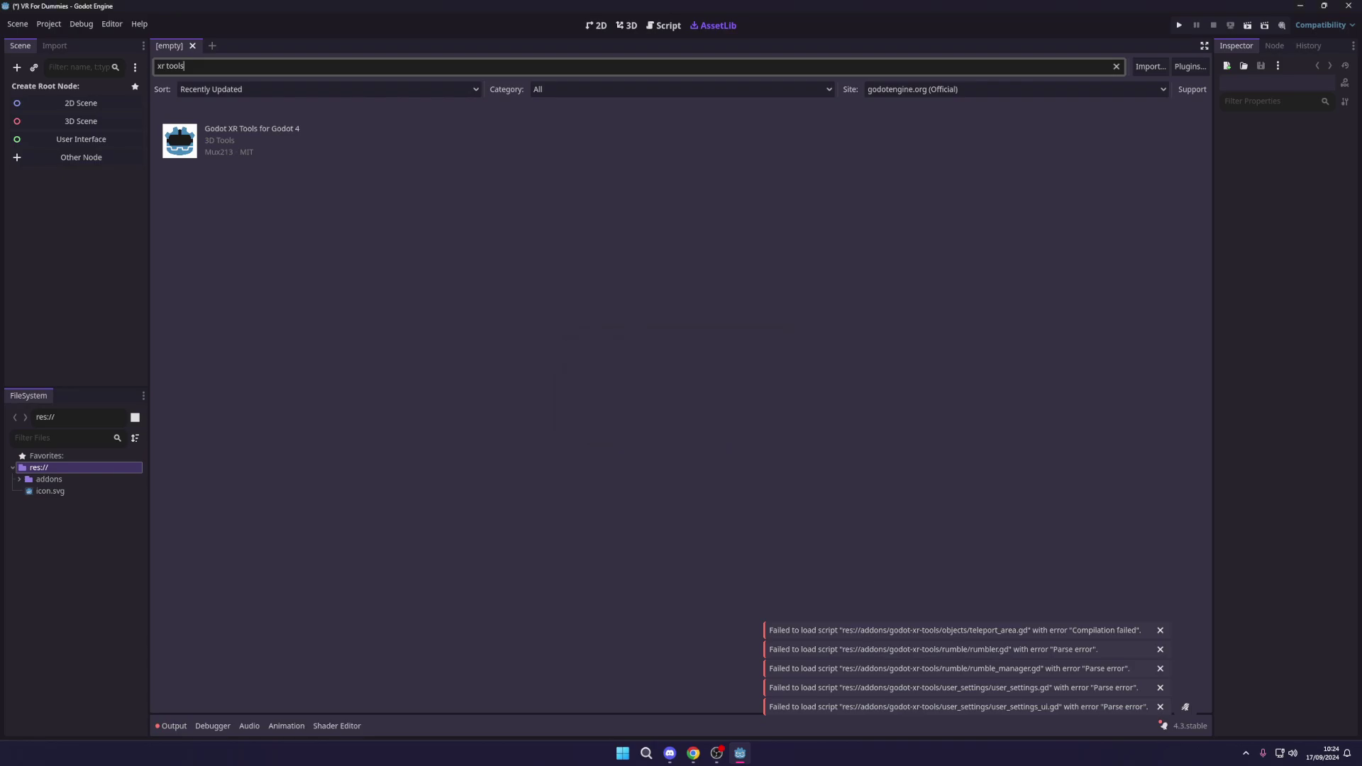
{"action": "left_click", "coordinate": [1160, 708]}
{"action": "left_click", "coordinate": [1160, 689]}
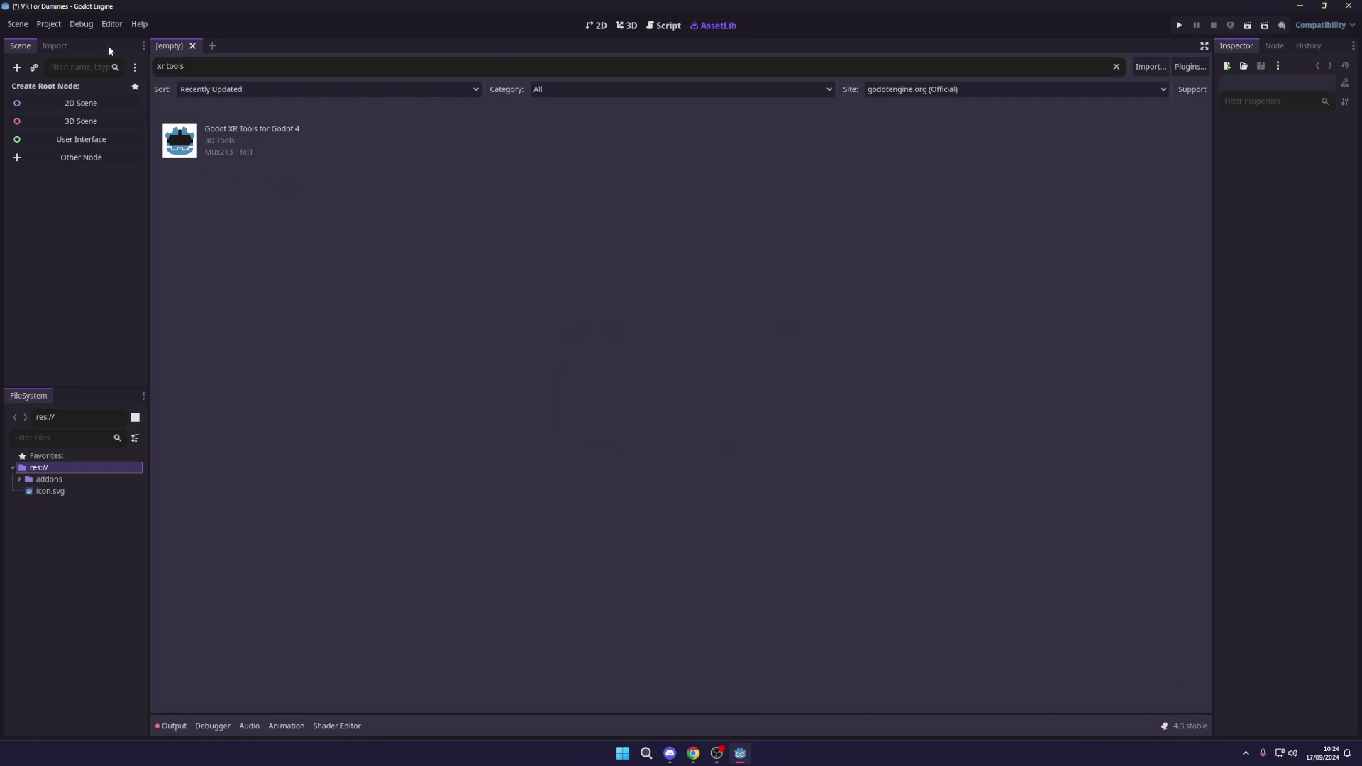
- Enable the Godot XR Tools plugin in the project settings
{"action": "left_click", "coordinate": [48, 23]}
{"action": "left_click", "coordinate": [57, 40]}
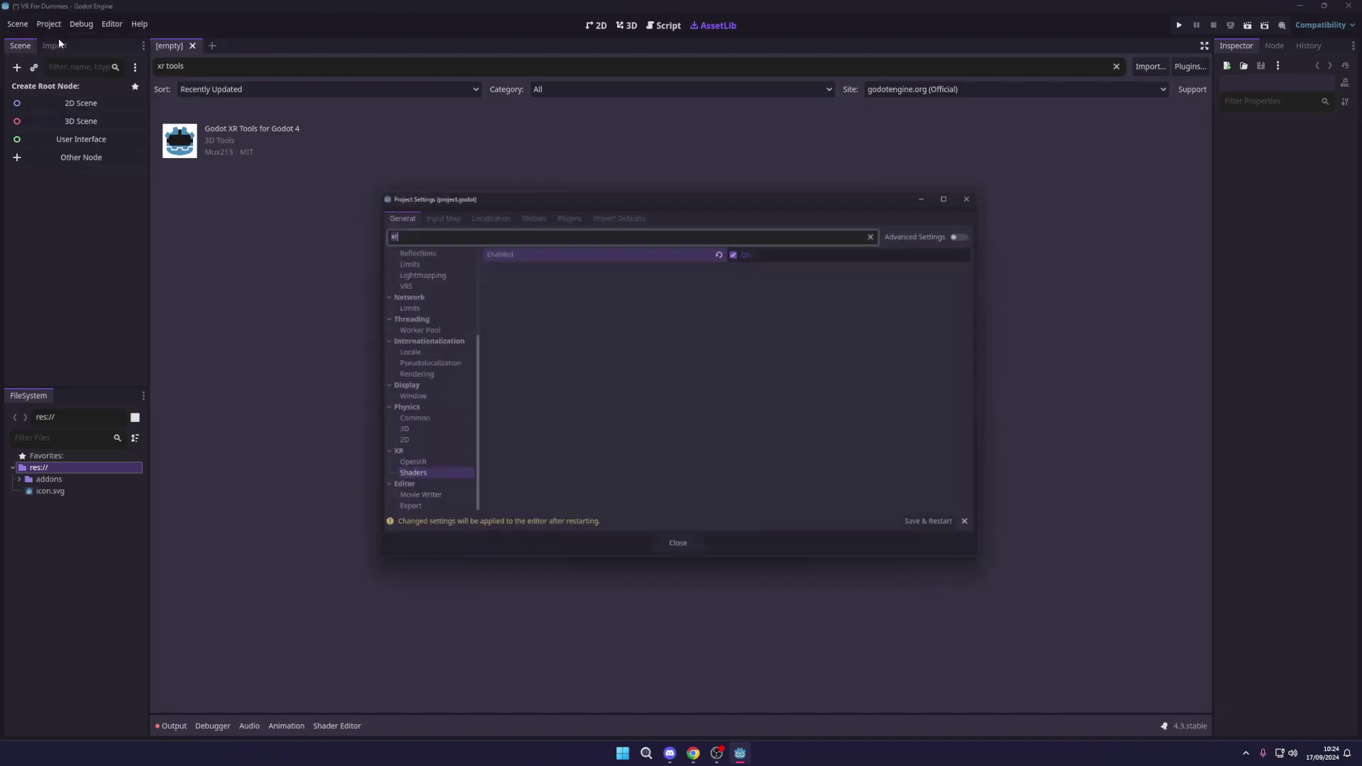
{"action": "left_click", "coordinate": [565, 210]}
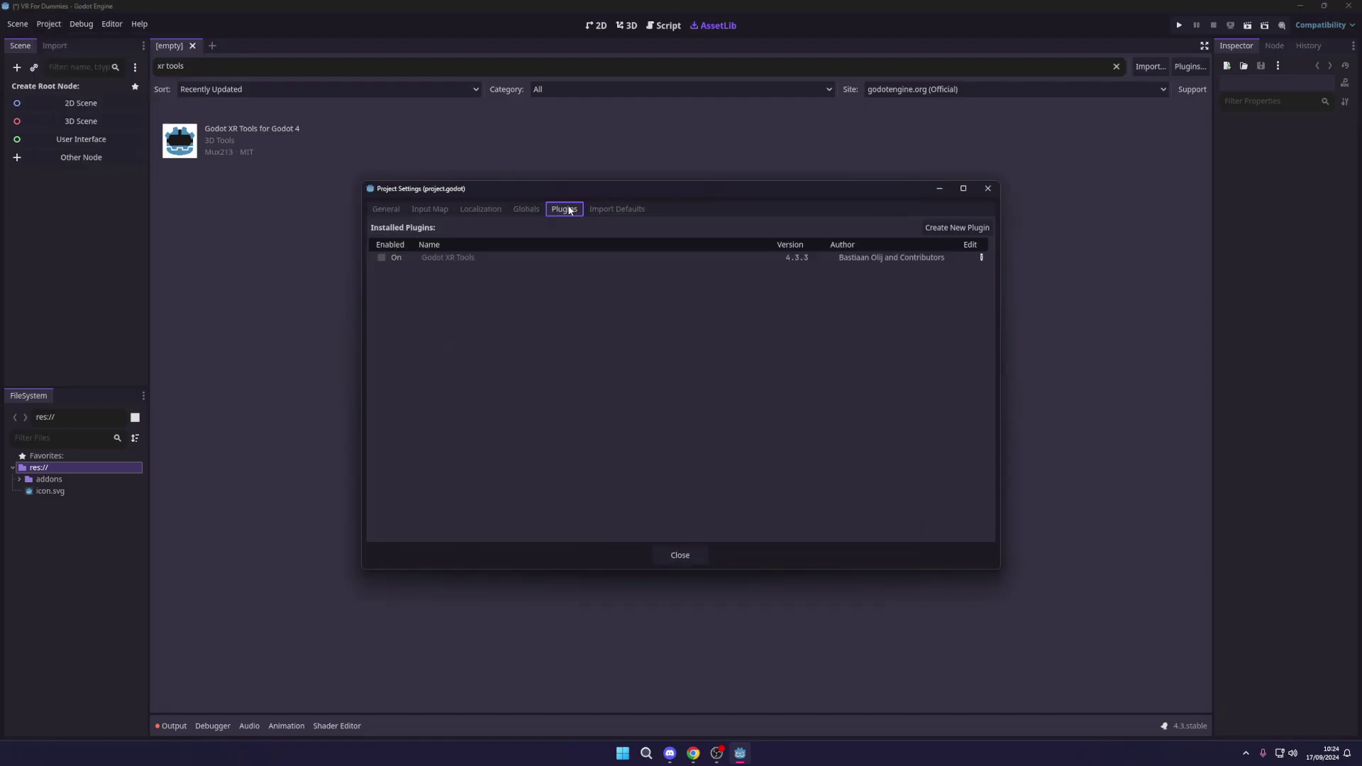
{"action": "left_click", "coordinate": [387, 256]}
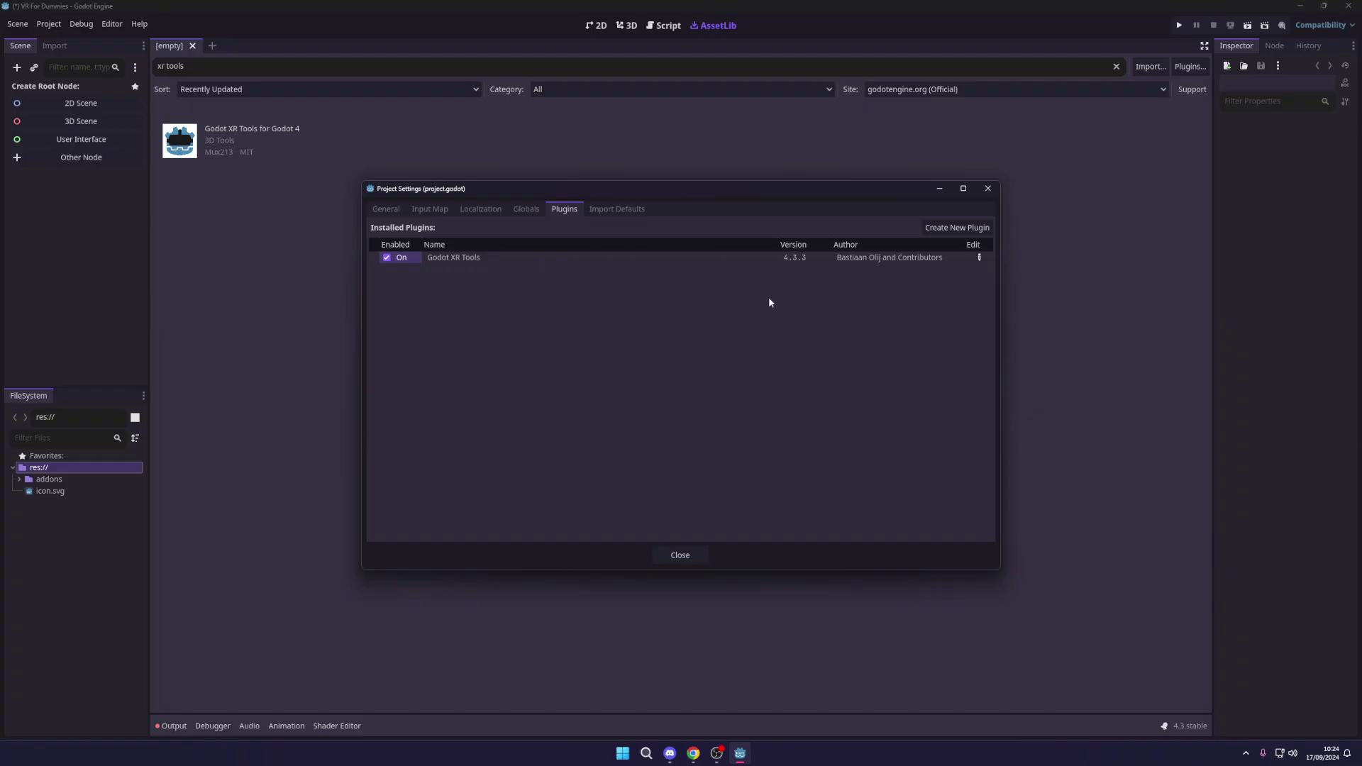
- Return to the general project settings, then save and restart the editor to apply the XR changes
{"action": "left_click", "coordinate": [480, 209]}
{"action": "left_click", "coordinate": [527, 209]}
{"action": "left_click", "coordinate": [563, 208]}
{"action": "left_click", "coordinate": [424, 209]}
{"action": "left_click", "coordinate": [385, 208]}
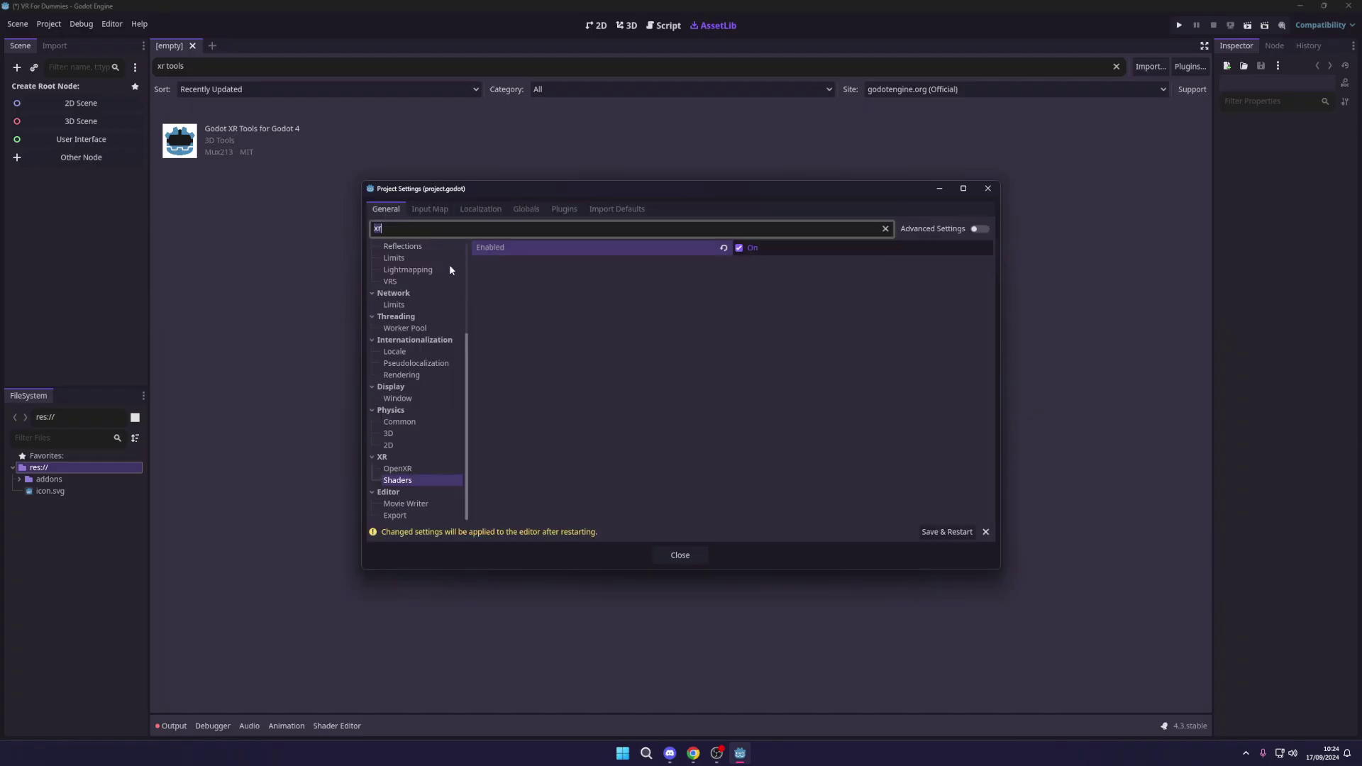
{"action": "left_click", "coordinate": [943, 531]}
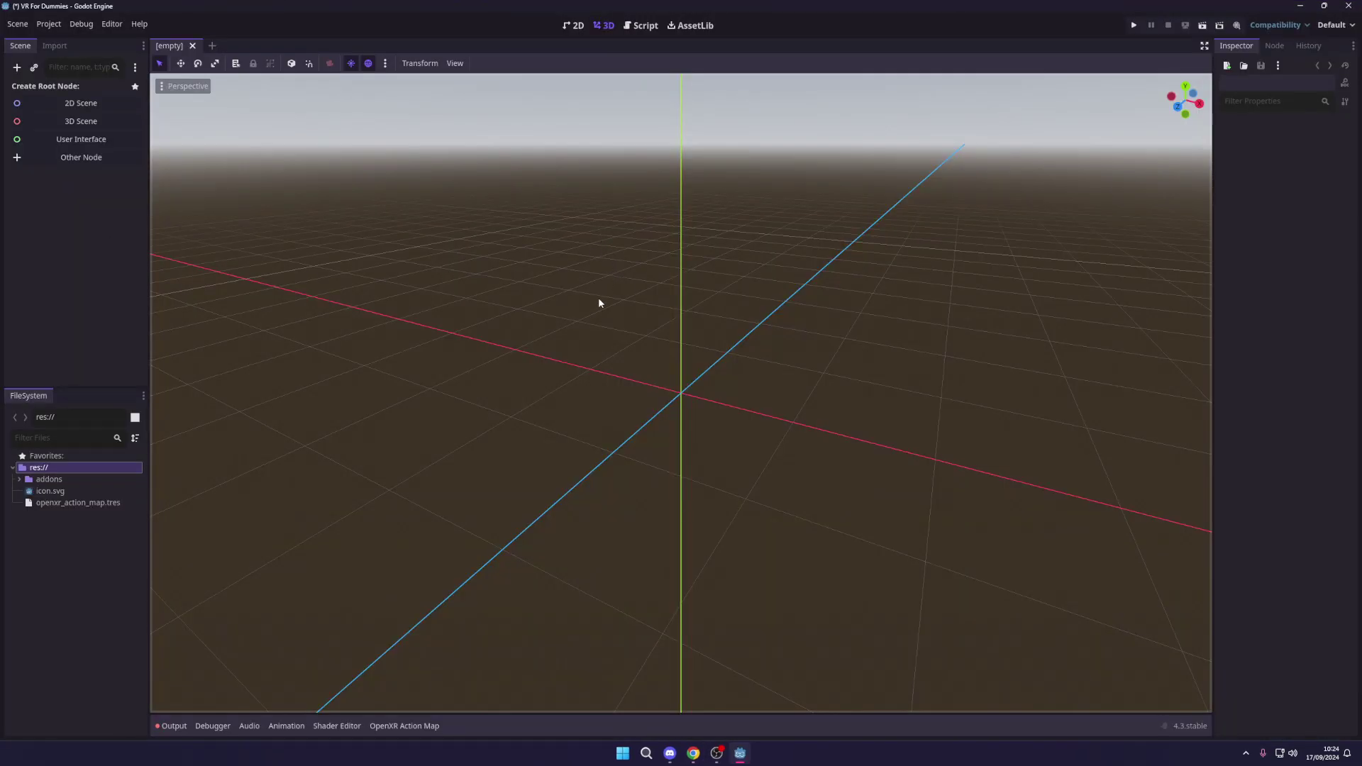
- Create a 3D scene root node and rename it Main
{"action": "mouse_move", "coordinate": [645, 357]}
{"action": "middle_mouse_down"}
{"action": "mouse_move", "coordinate": [701, 343]}
{"action": "mouse_move", "coordinate": [630, 342]}
{"action": "middle_mouse_up"}
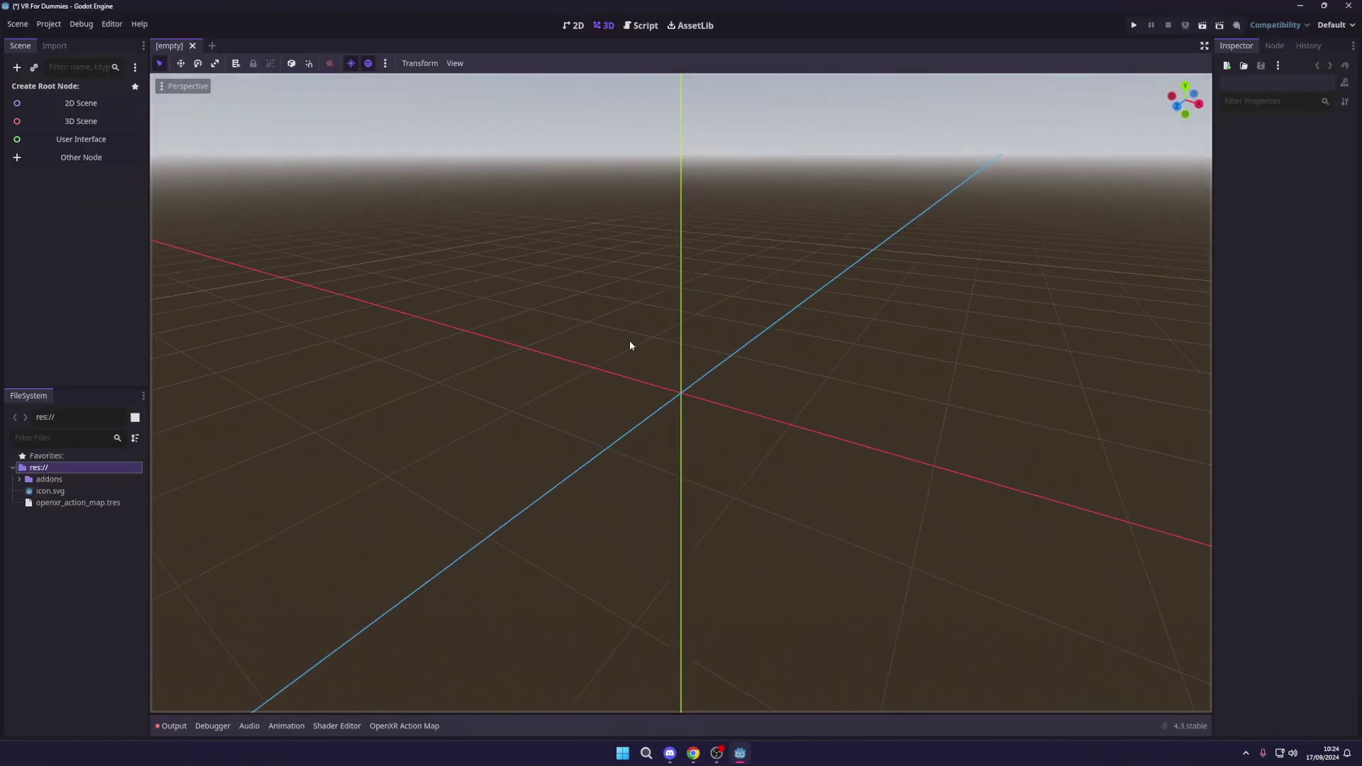
{"action": "left_click", "coordinate": [75, 121]}
{"action": "double_click", "coordinate": [41, 86]}
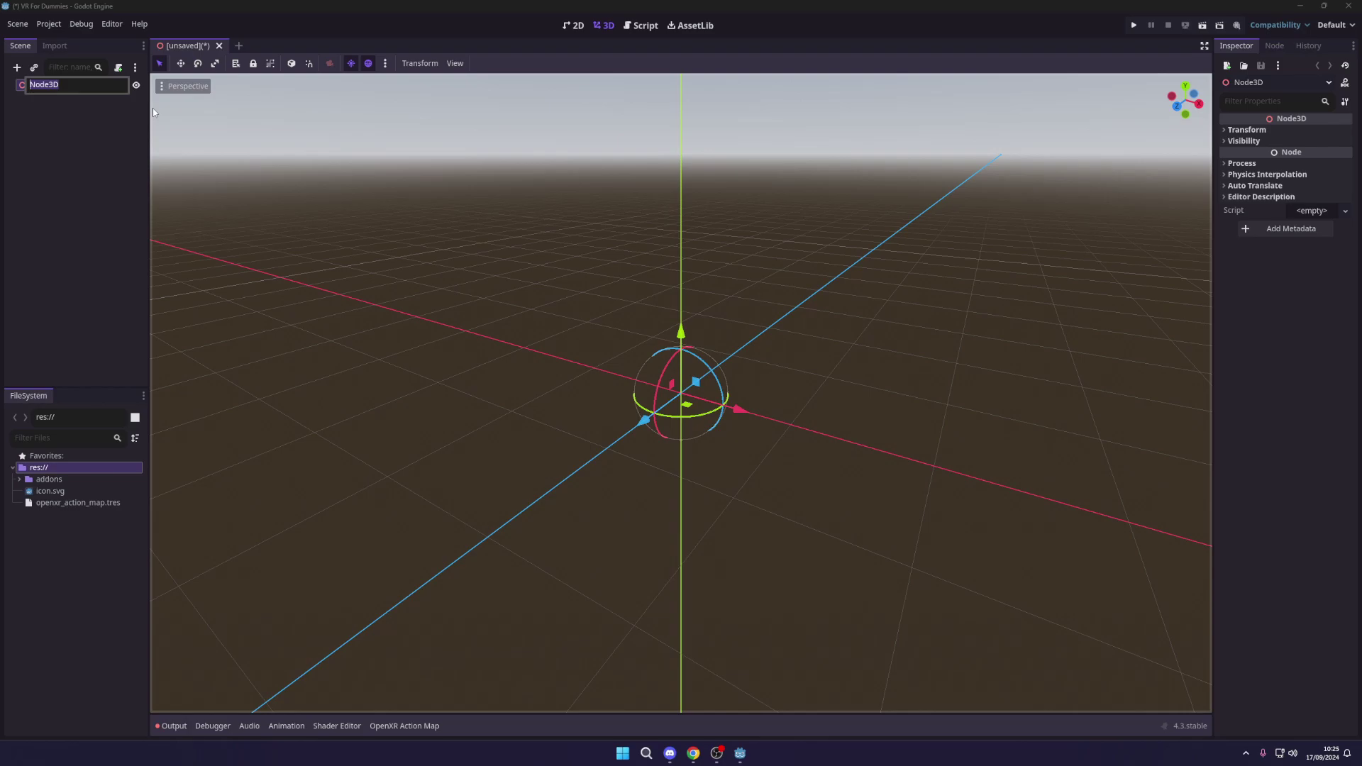
{"action": "type", "text": "Main"}
{"action": "key", "text": "Return"}
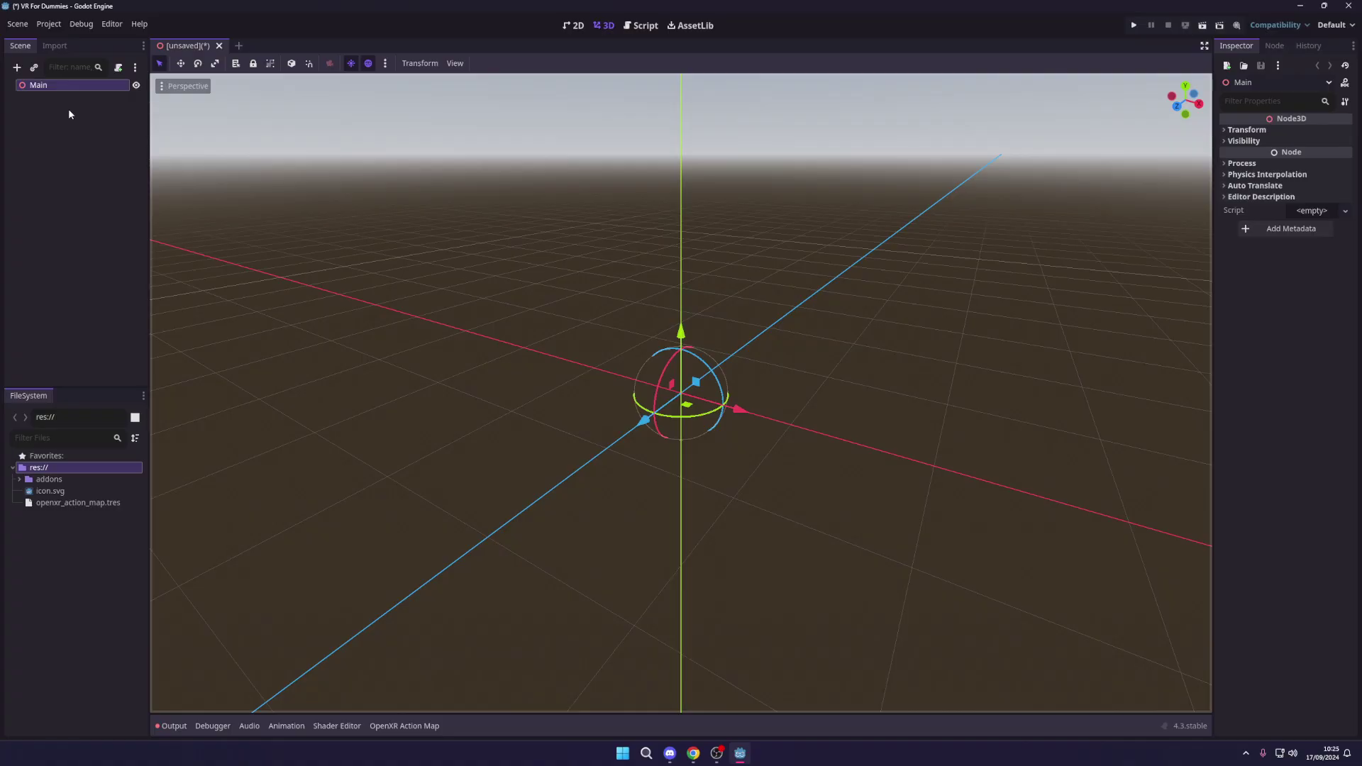
- Save the scene as main.tscn in res:// and set it as the project's main scene
{"action": "key", "text": "ctrl+s"}
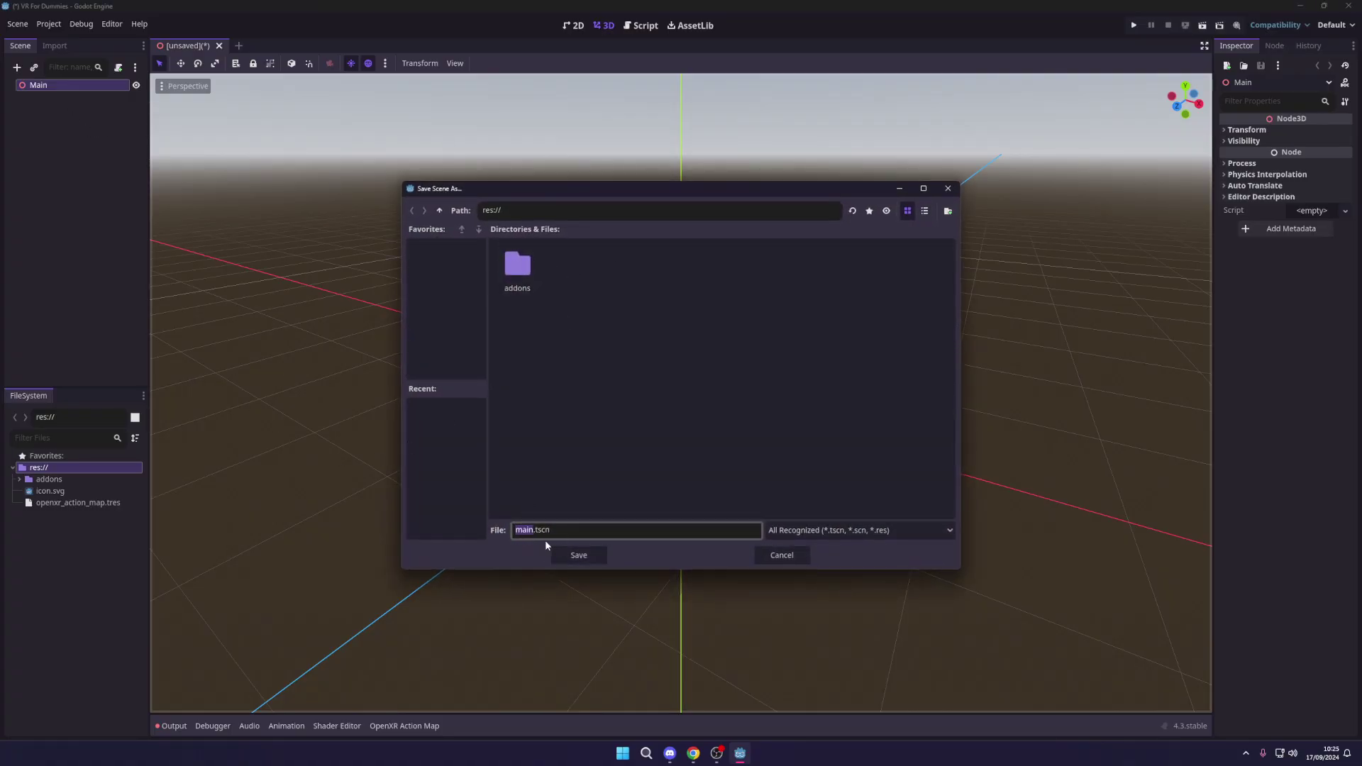
{"action": "left_click", "coordinate": [593, 557]}
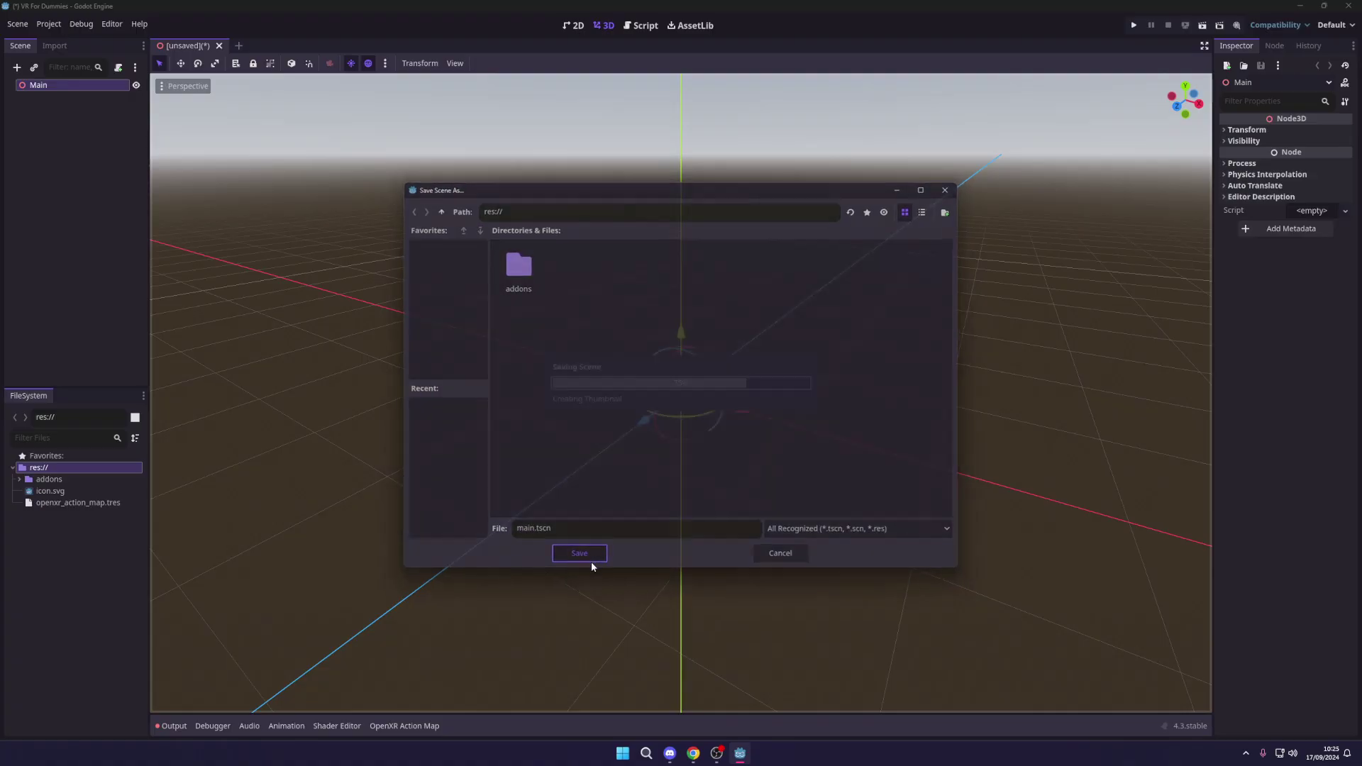
{"action": "right_click", "coordinate": [64, 505]}
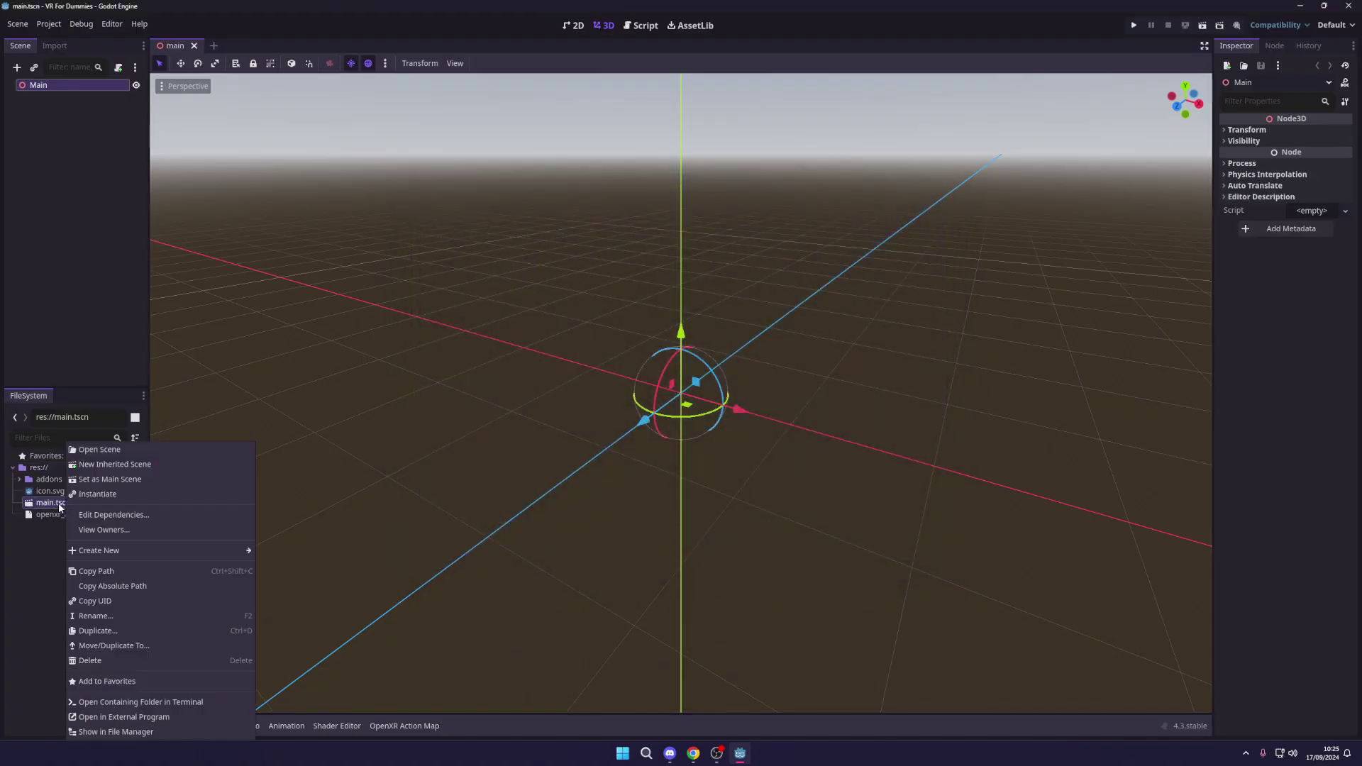
{"action": "left_click", "coordinate": [104, 482]}
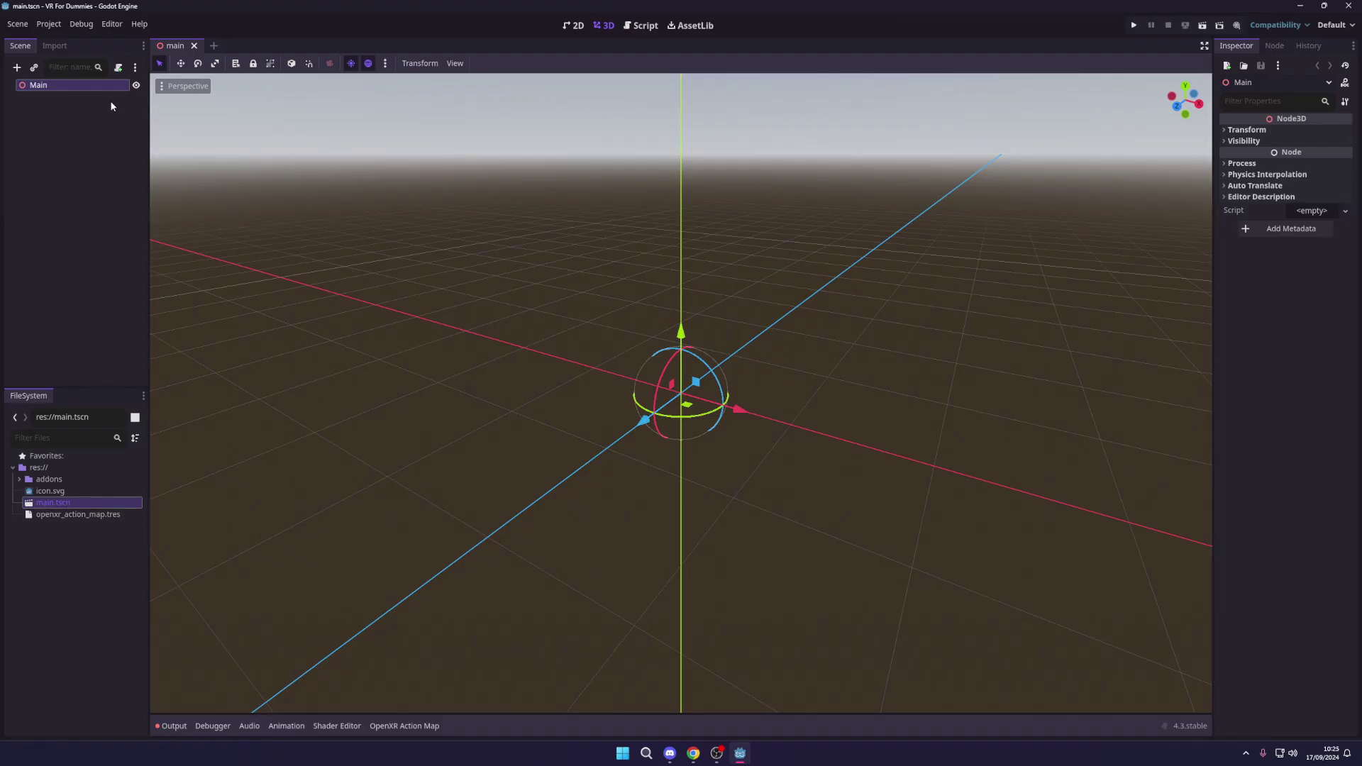
- Instantiate start_xr.tscn from the godot-xr-tools addon as a child of the Main node
{"action": "key", "text": "ctrl+shift+a"}
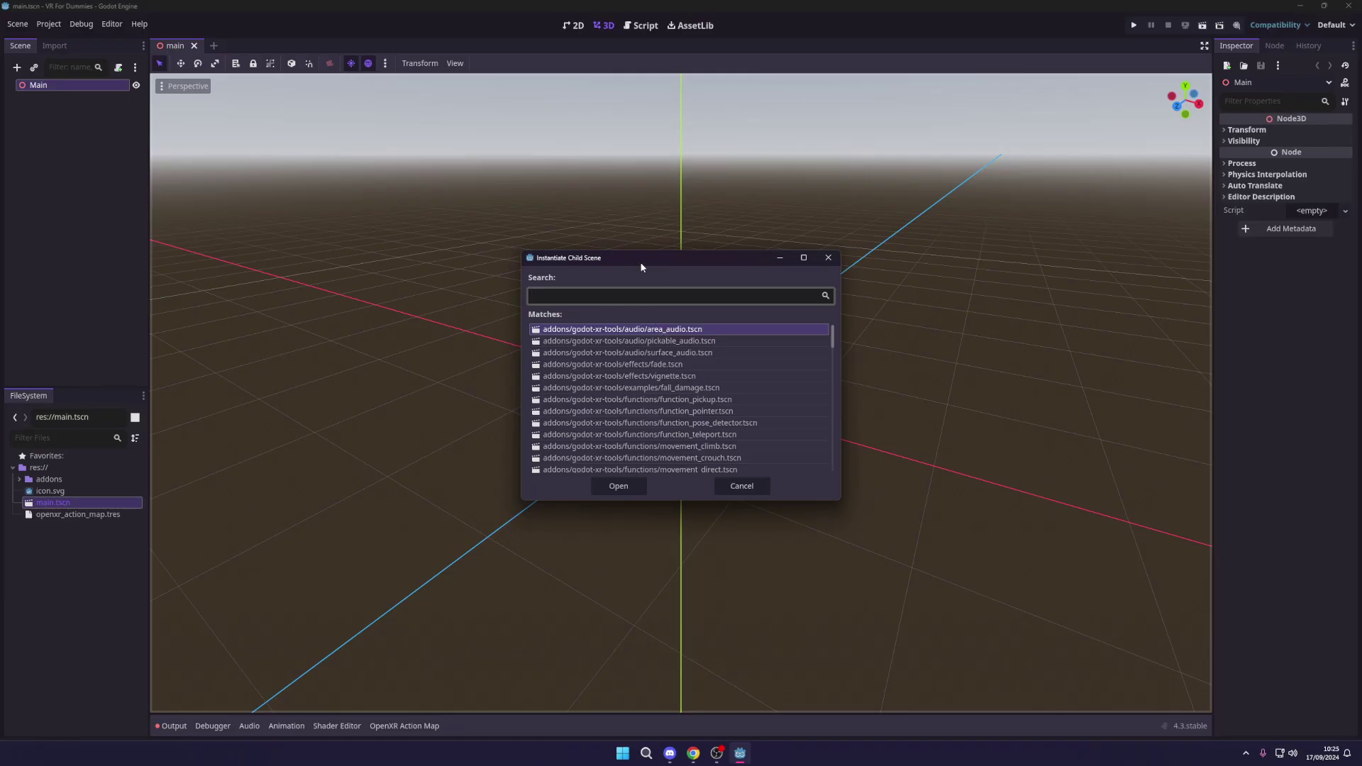
{"action": "left_click_drag", "start_coordinate": [641, 258], "coordinate": [558, 219]}
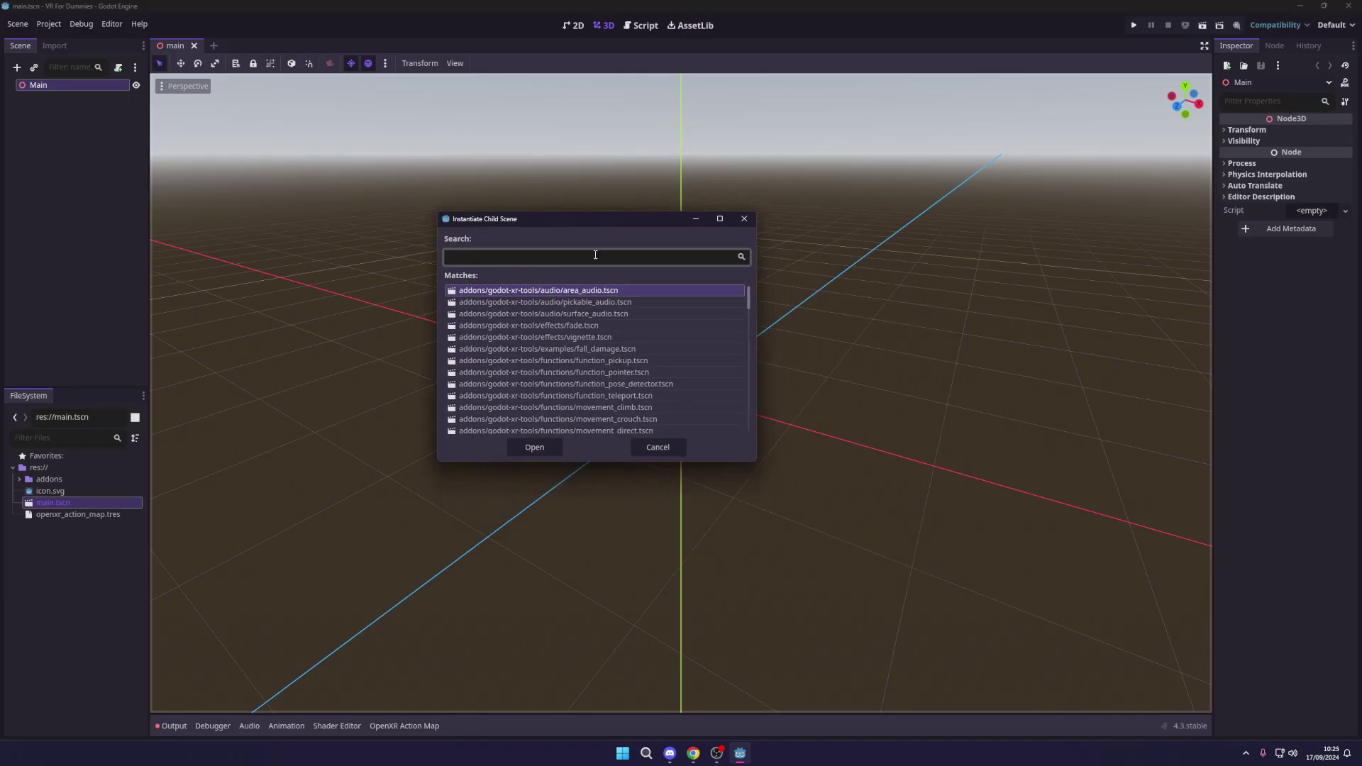
{"action": "type", "text": "start"}
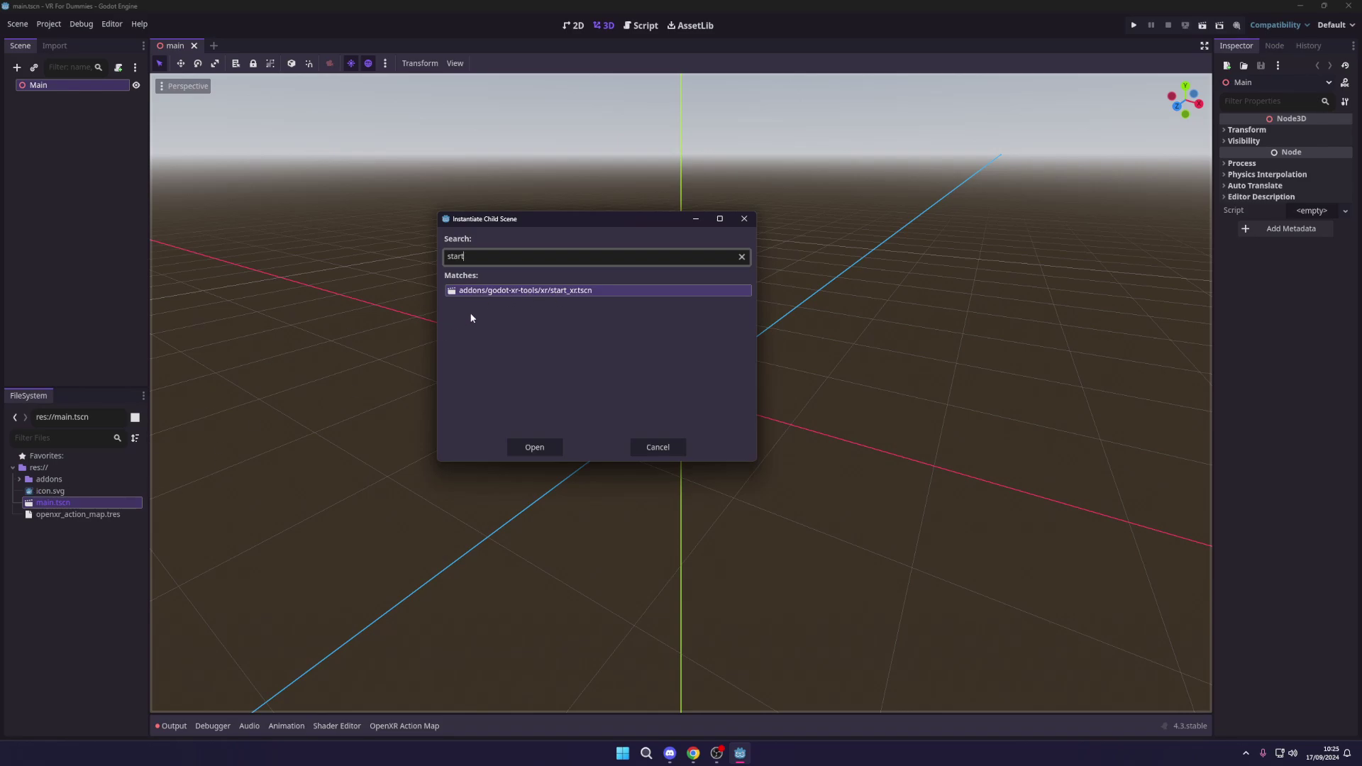
{"action": "left_click", "coordinate": [515, 450]}
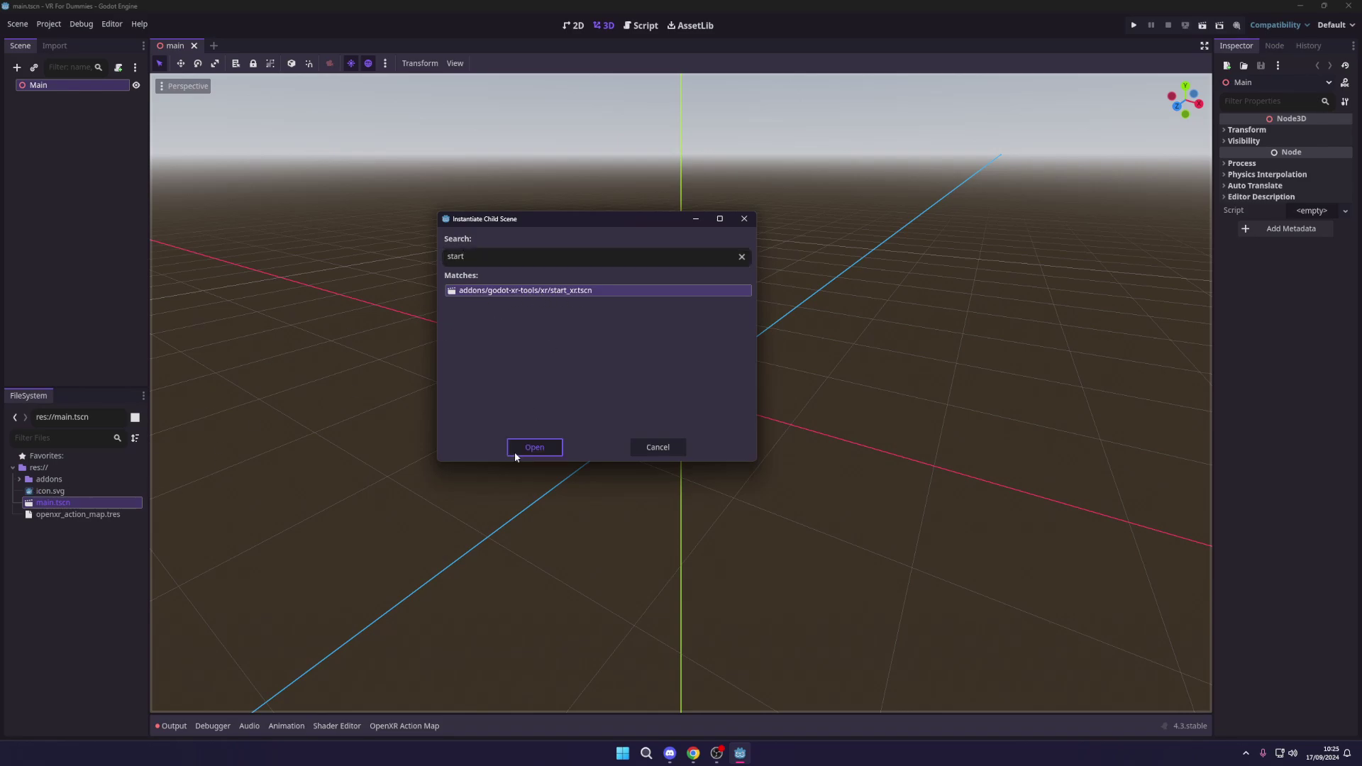
- Open the script attached to the StartXR node and read through its XR initialization code
{"action": "left_click", "coordinate": [135, 98]}
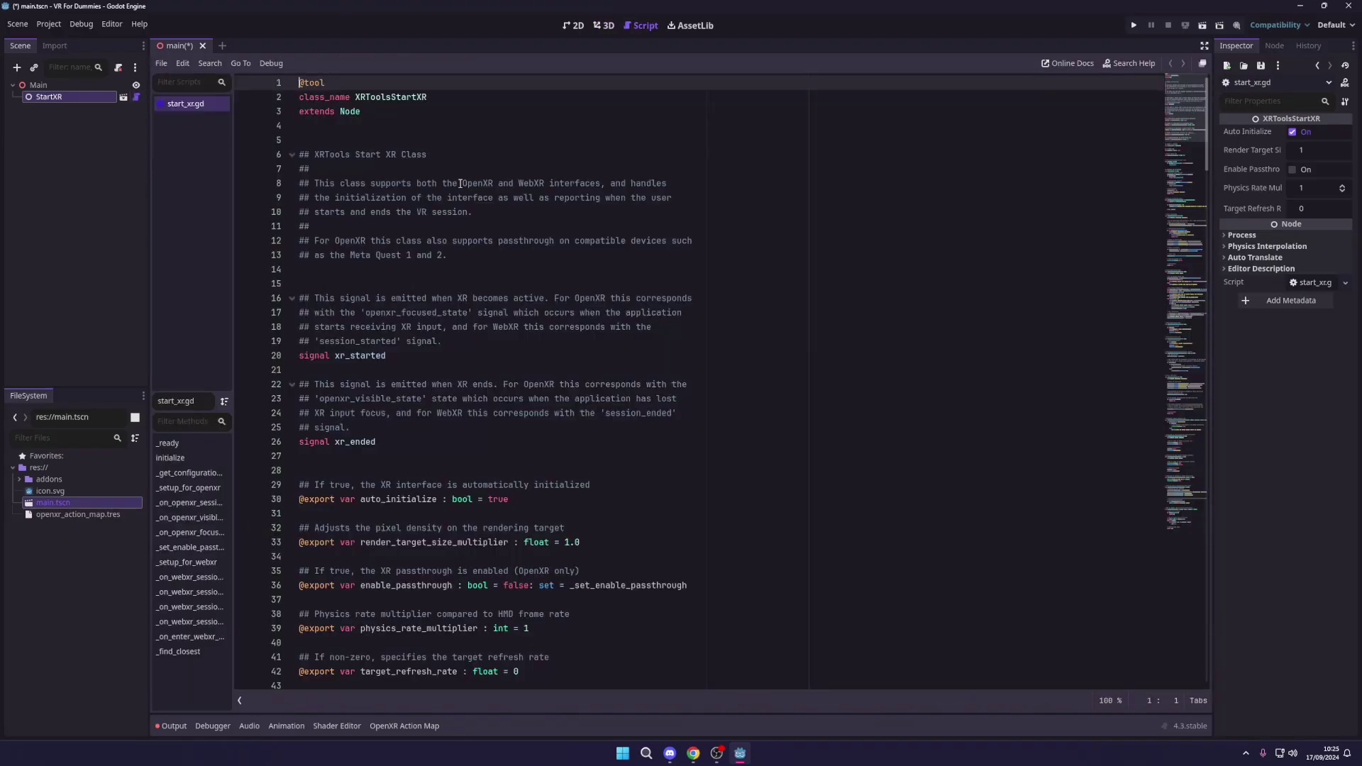
{"action": "scroll", "coordinate": [463, 379], "scroll_direction": "down", "scroll_amount": 15}
{"action": "scroll", "coordinate": [463, 379], "scroll_direction": "down", "scroll_amount": 2}
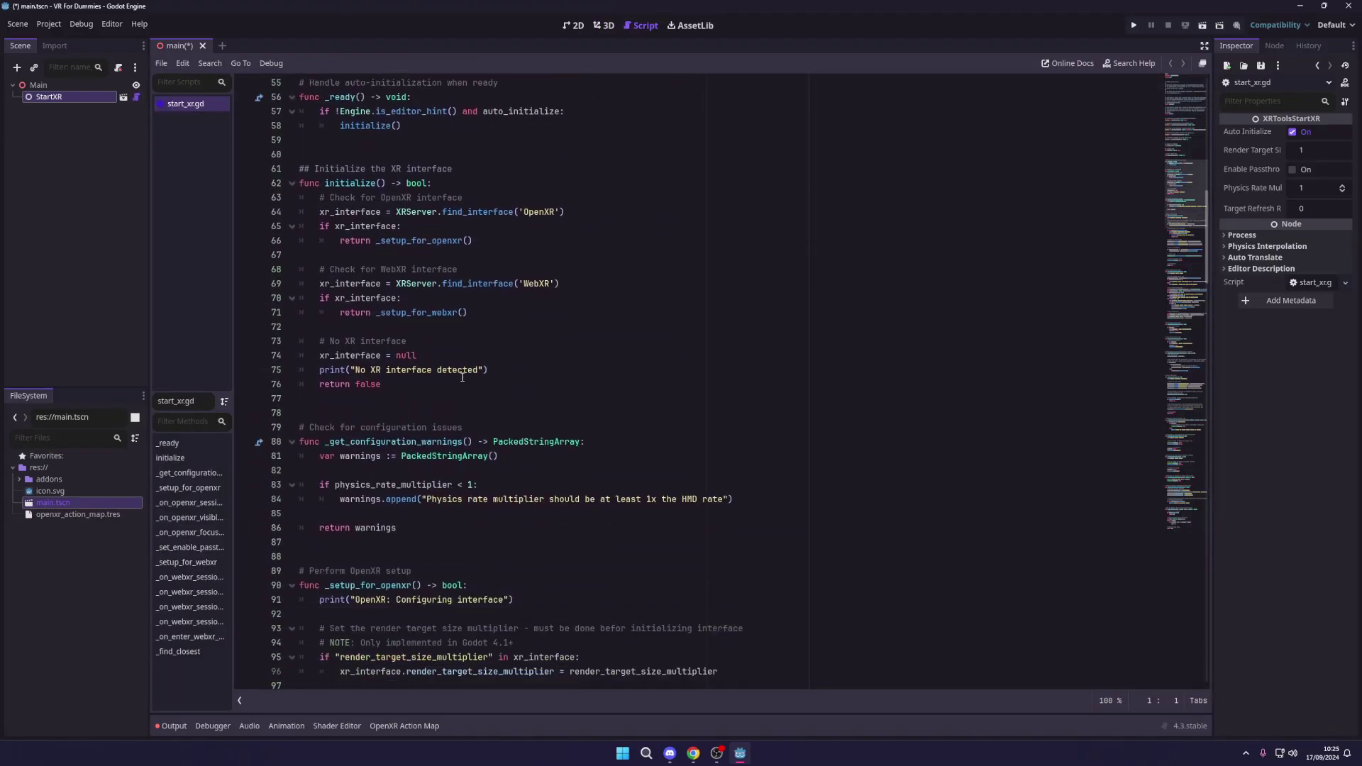
- Save the main scene and close the start_xr.gd script
{"action": "scroll", "coordinate": [437, 282], "scroll_direction": "up", "scroll_amount": 18}
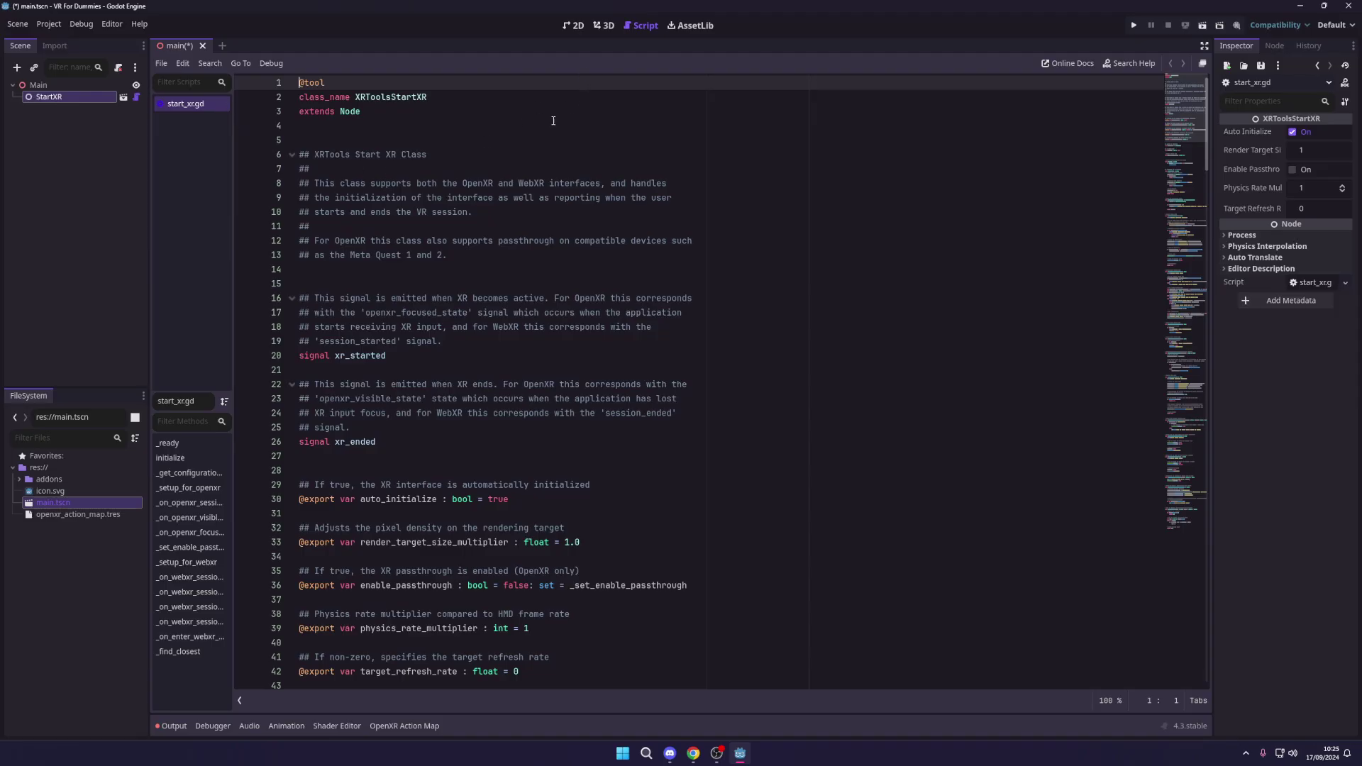
{"action": "key", "text": "ctrl+s"}
{"action": "right_click", "coordinate": [180, 105]}
{"action": "left_click", "coordinate": [203, 151]}
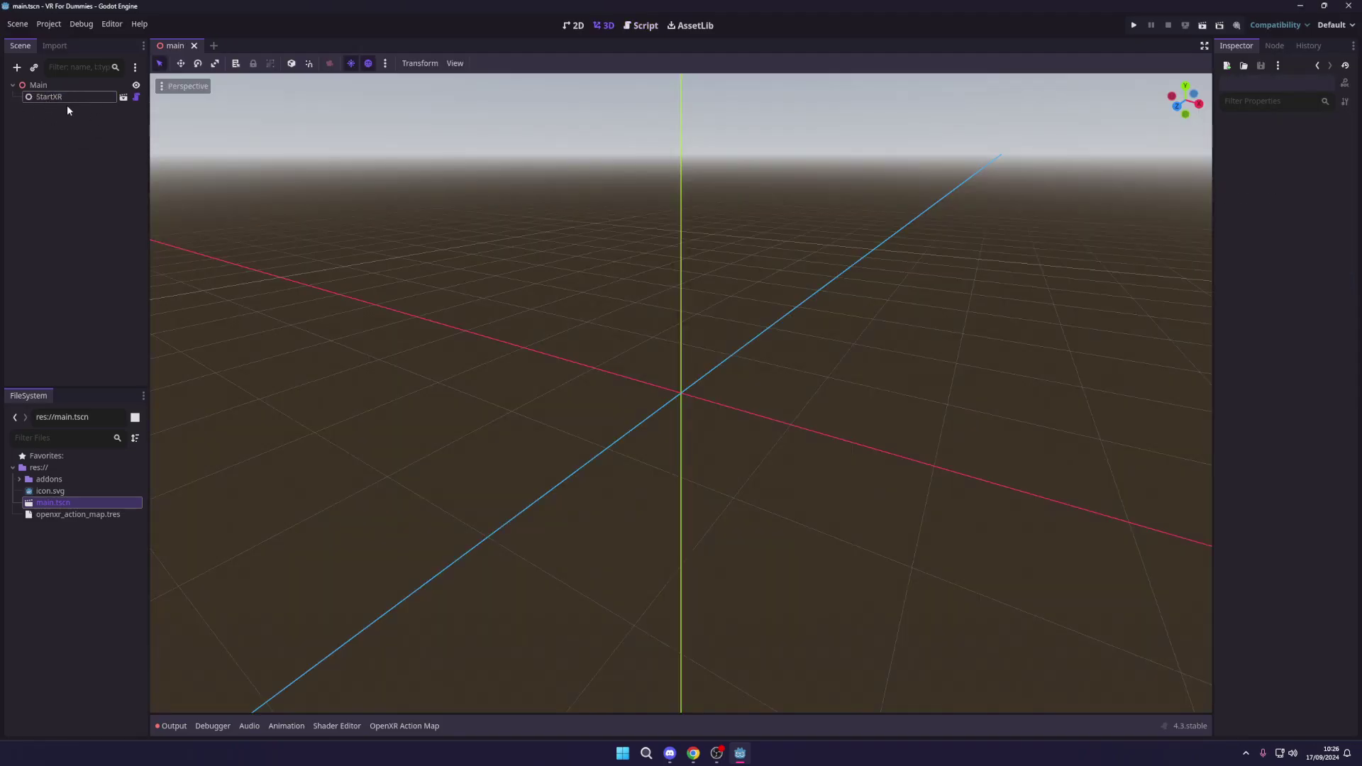
- Create a new scene with an XROrigin3D node as its root
{"action": "left_click", "coordinate": [214, 46]}
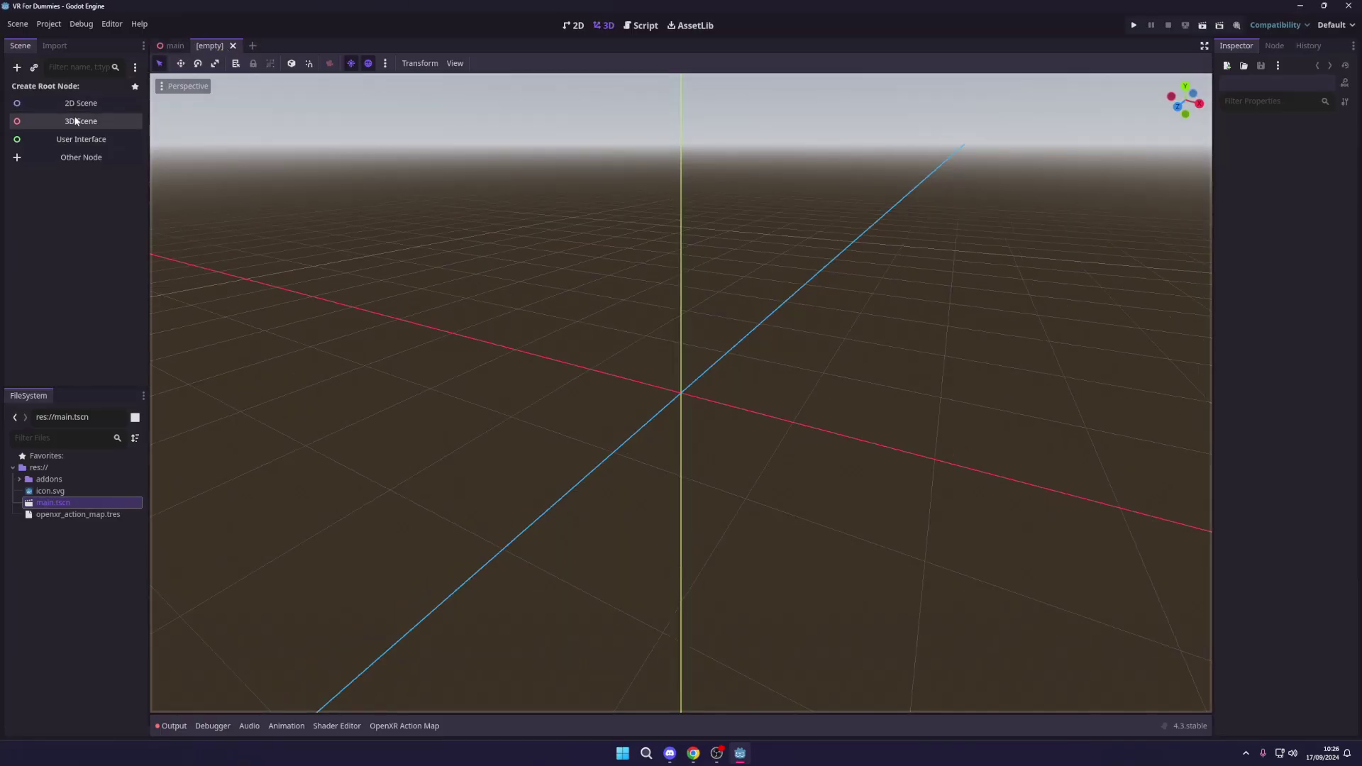
{"action": "left_click", "coordinate": [82, 159]}
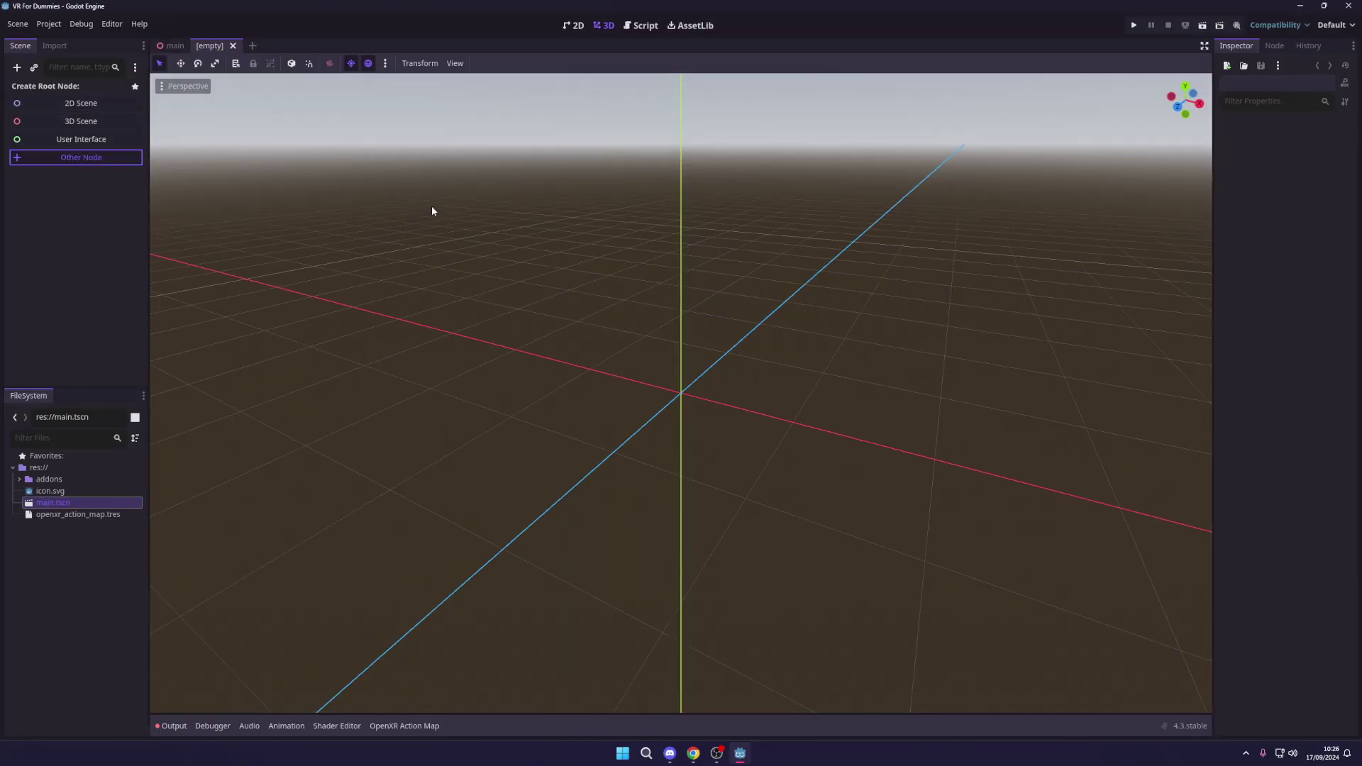
{"action": "type", "text": "xrorigin"}
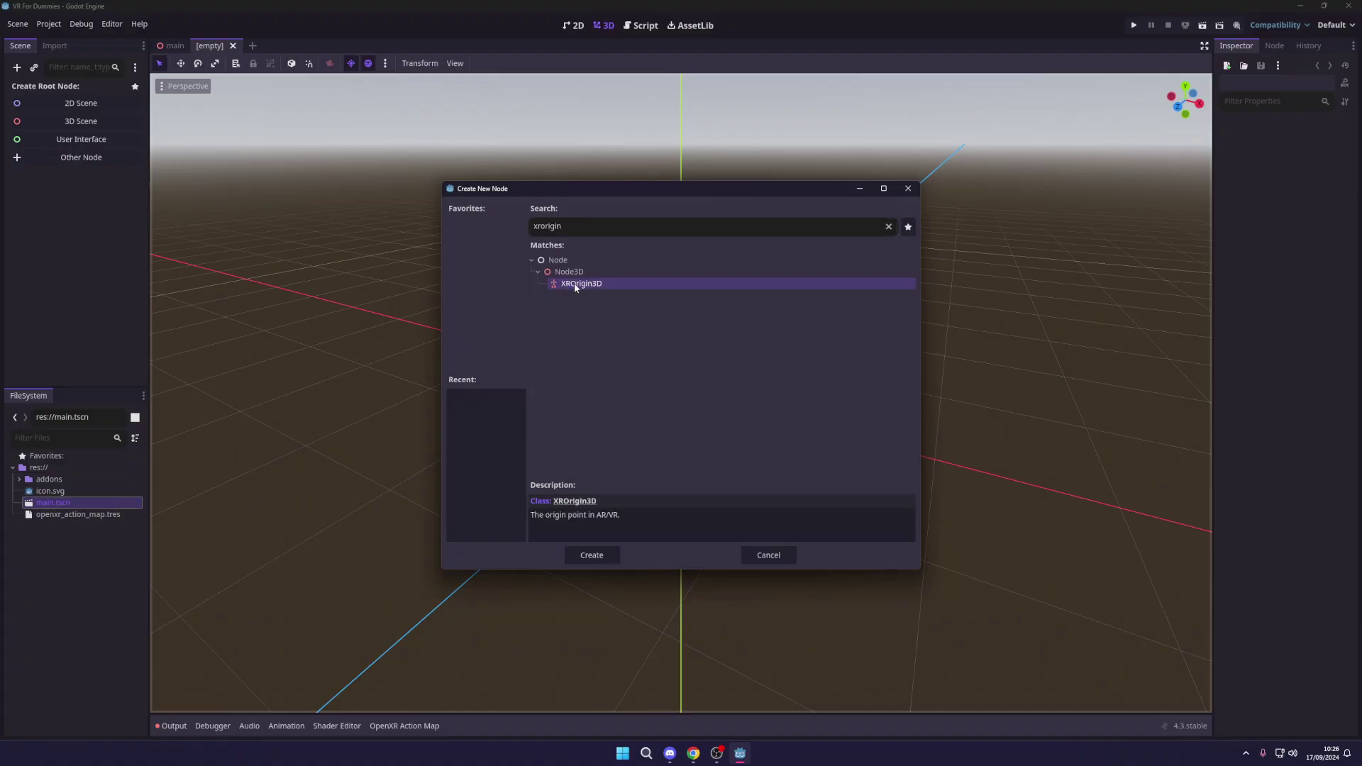
{"action": "double_click", "coordinate": [575, 284]}
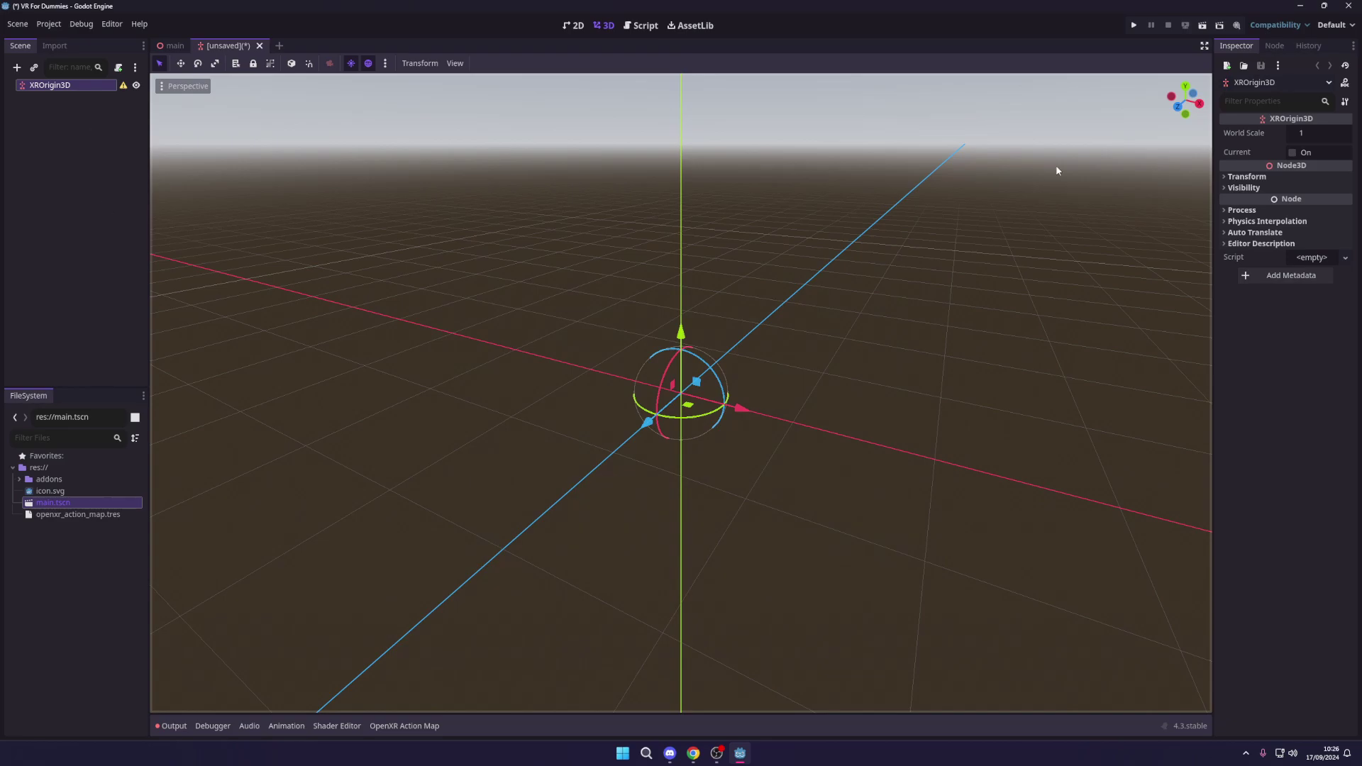
- Add an XRCamera3D node as a child of XROrigin3D
{"action": "key", "text": "ctrl+a"}
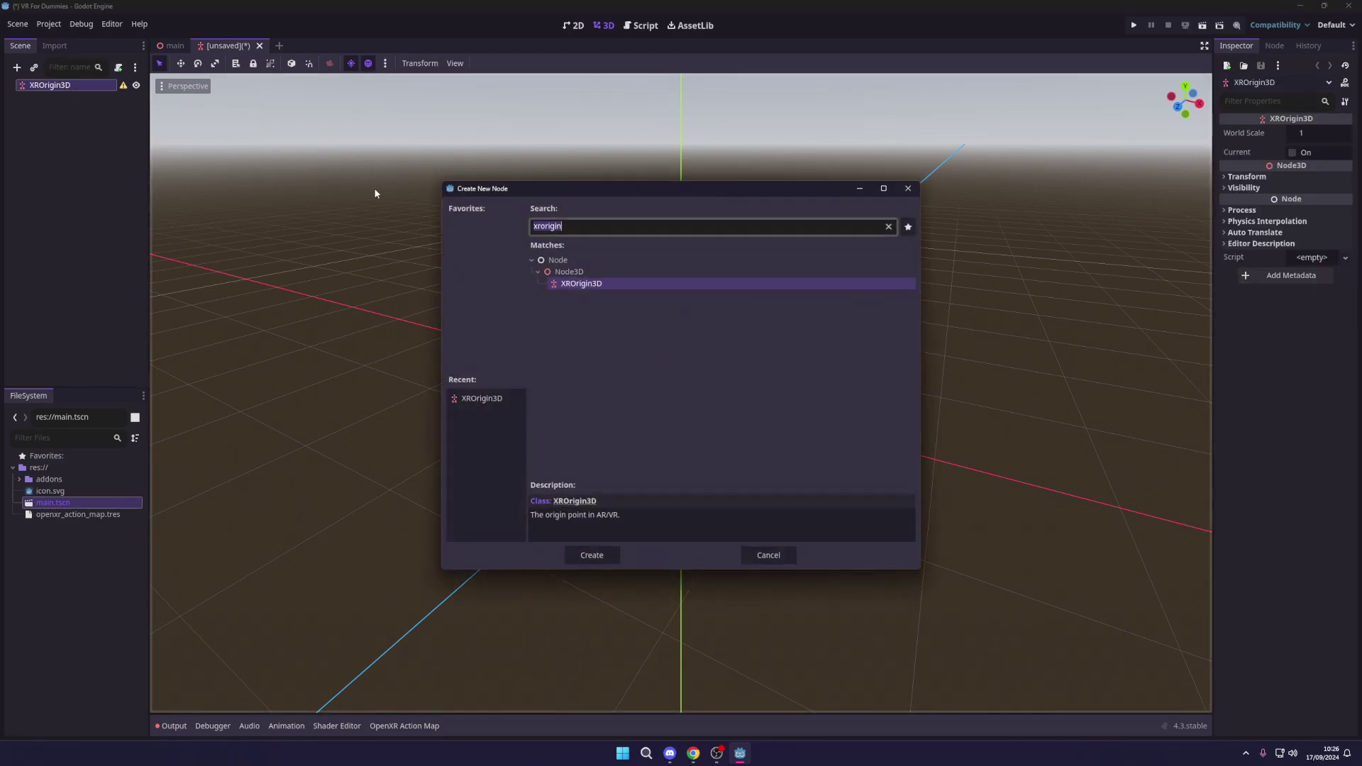
{"action": "type", "text": "xrcamera"}
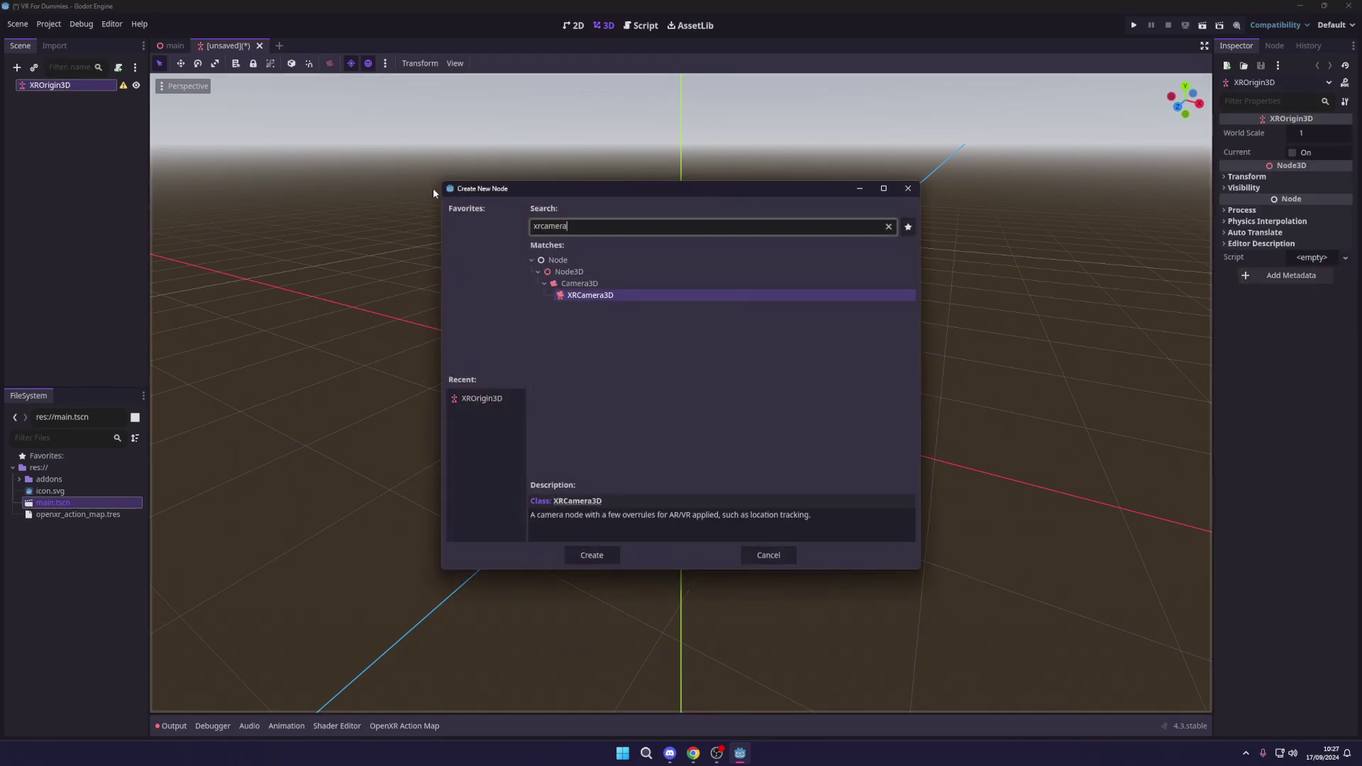
{"action": "key", "text": "Return"}
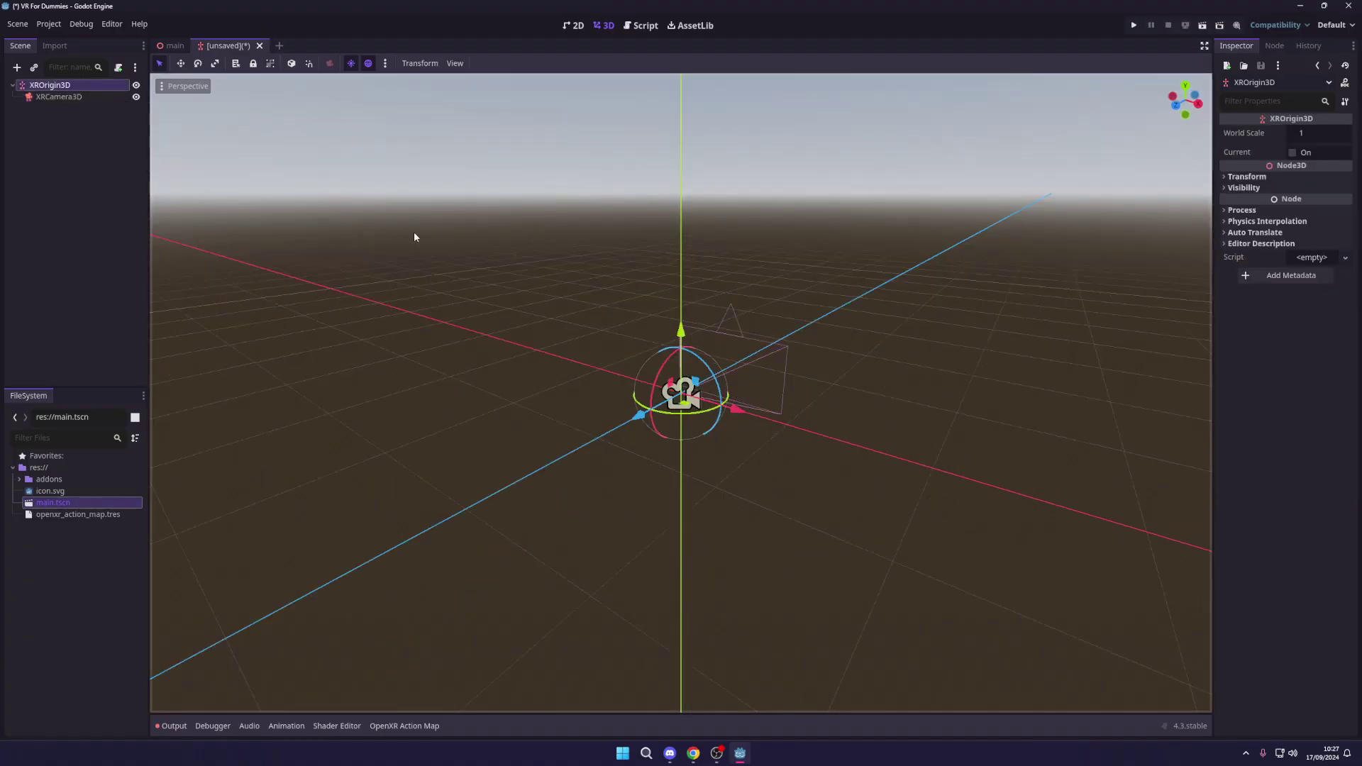
- Add an XRController3D node as a child of XROrigin3D
{"action": "key", "text": "ctrl+a"}
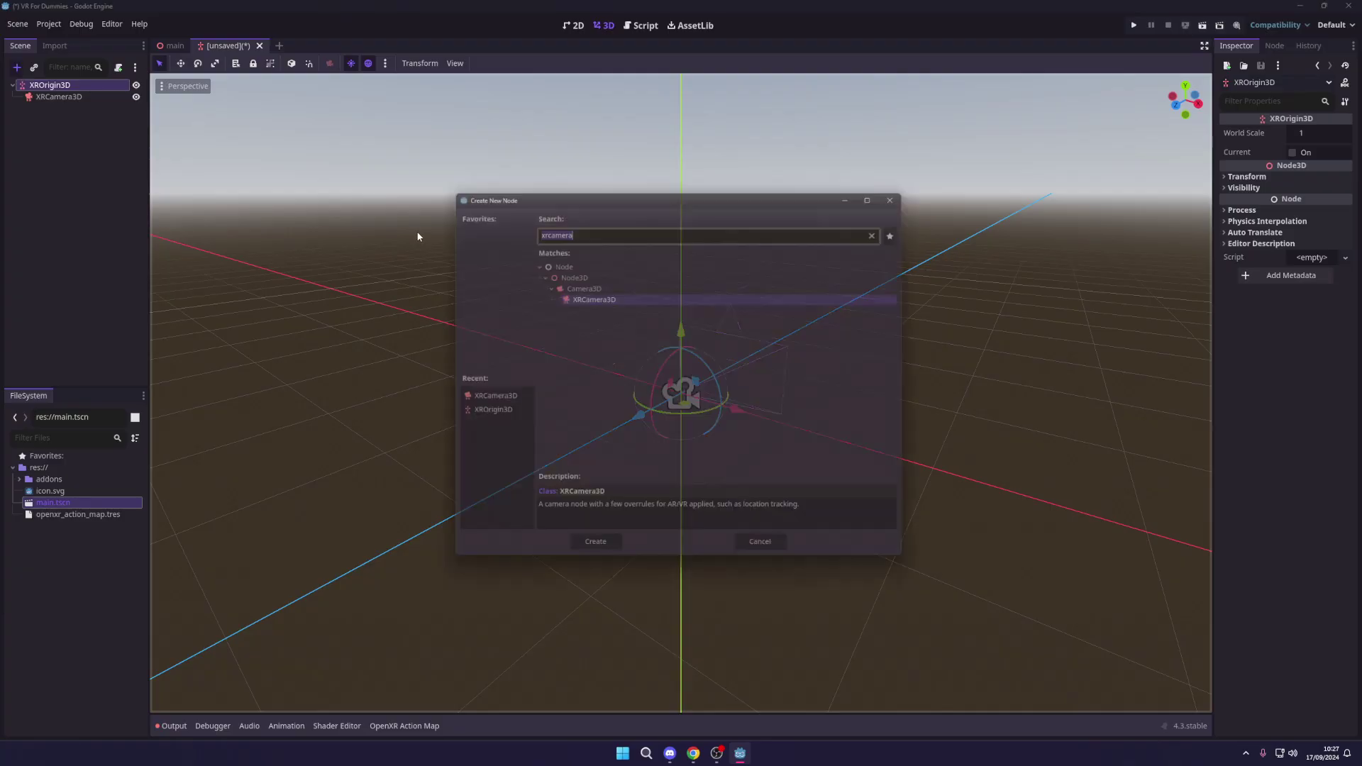
{"action": "type", "text": "xc"}
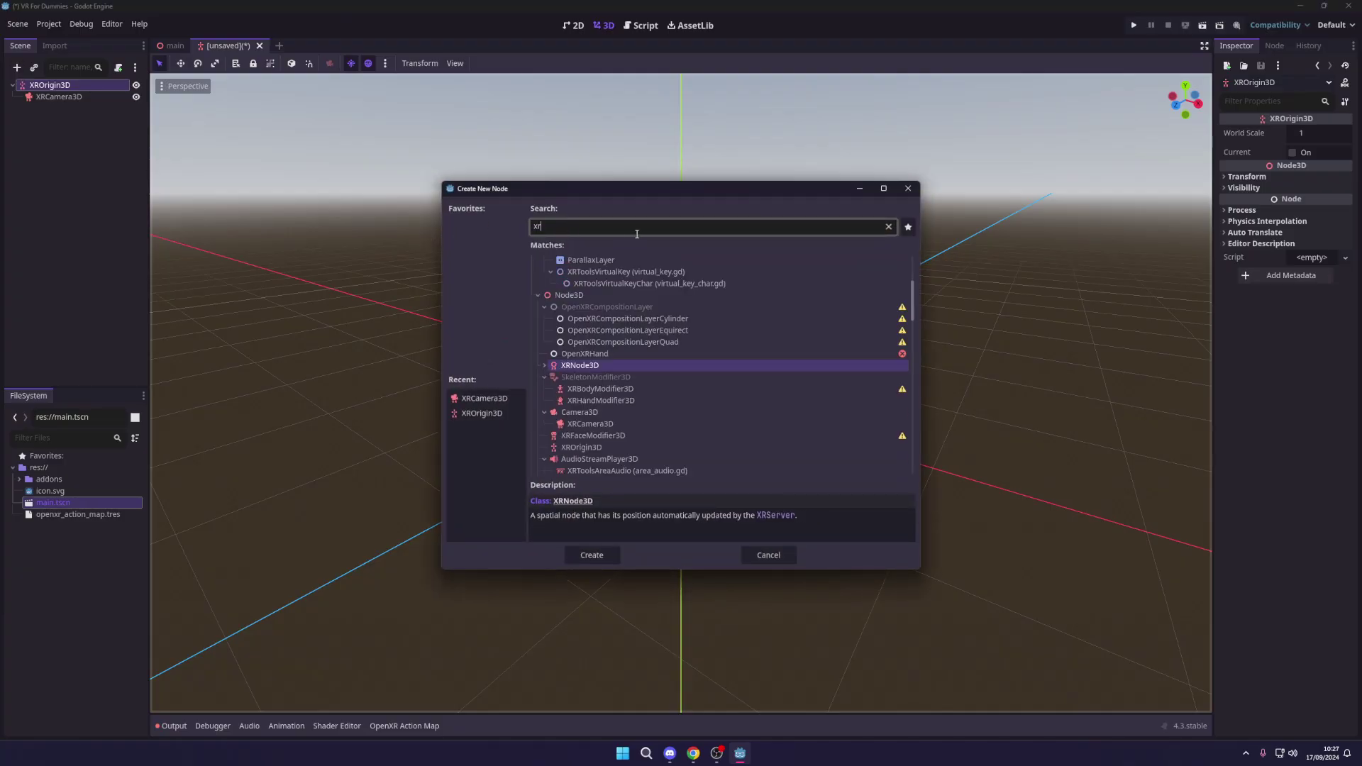
{"action": "type", "text": "r"}
{"action": "key", "text": "BackSpace"}
{"action": "key", "text": "BackSpace"}
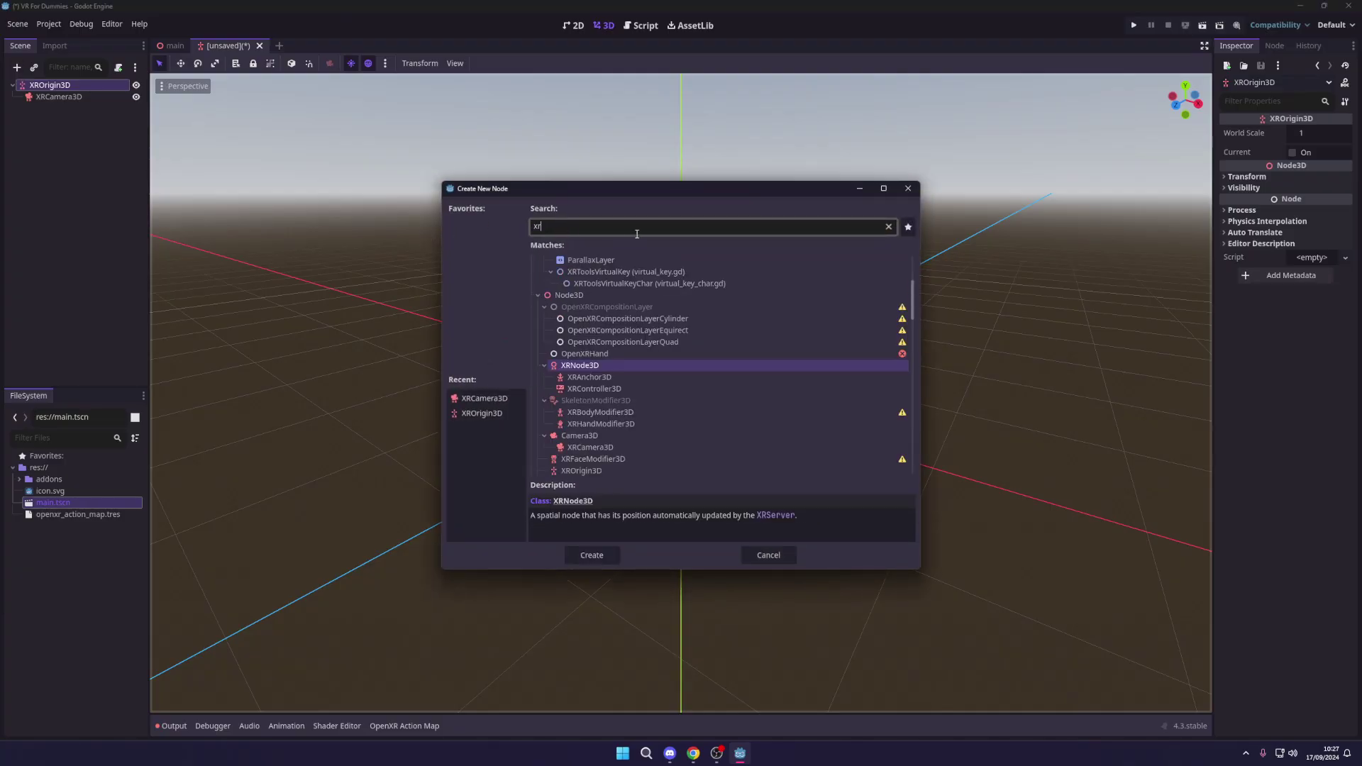
{"action": "type", "text": "rxcon"}
{"action": "key", "text": "BackSpace"}
{"action": "key", "text": "BackSpace"}
{"action": "key", "text": "BackSpace"}
{"action": "key", "text": "BackSpace"}
{"action": "type", "text": "con"}
{"action": "key", "text": "Return"}
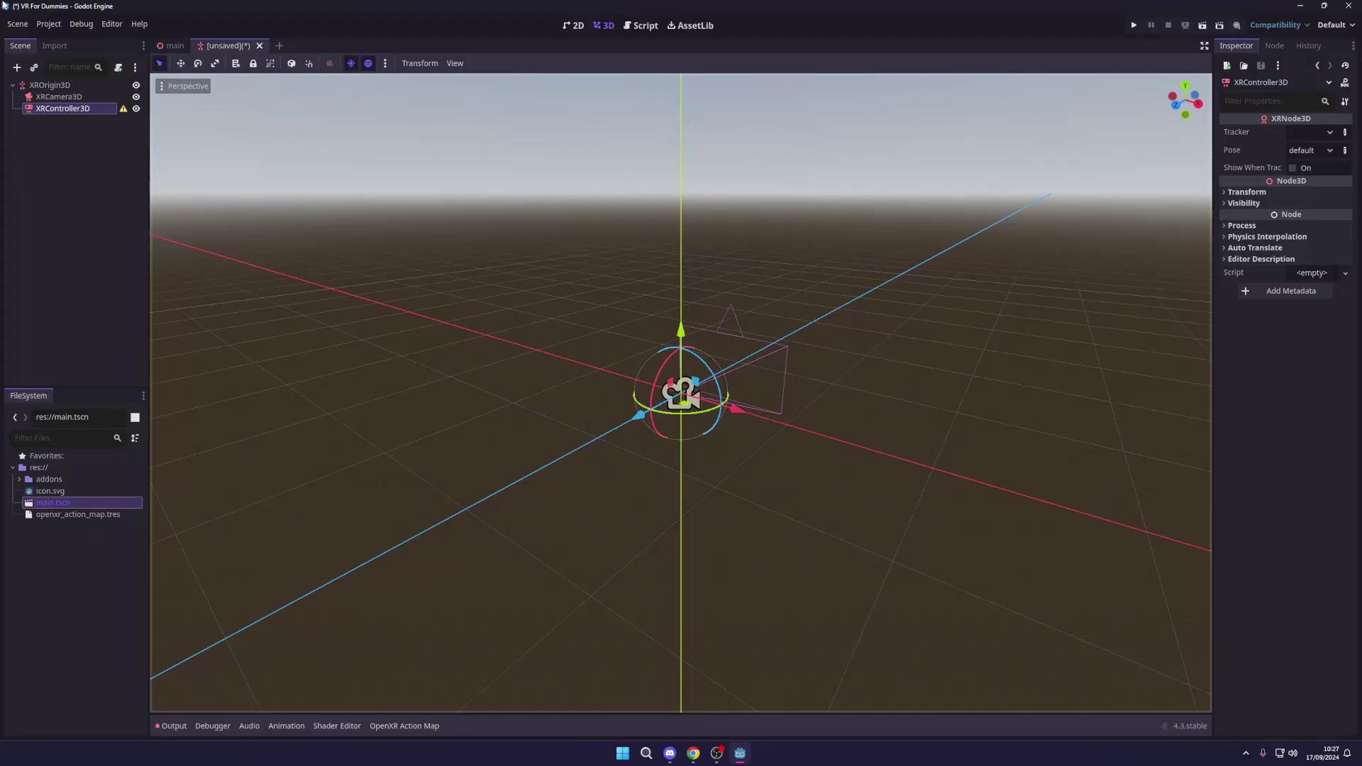
- Rename the XRController3D node to LeftHand and set its tracker to left_hand
{"action": "double_click", "coordinate": [78, 109]}
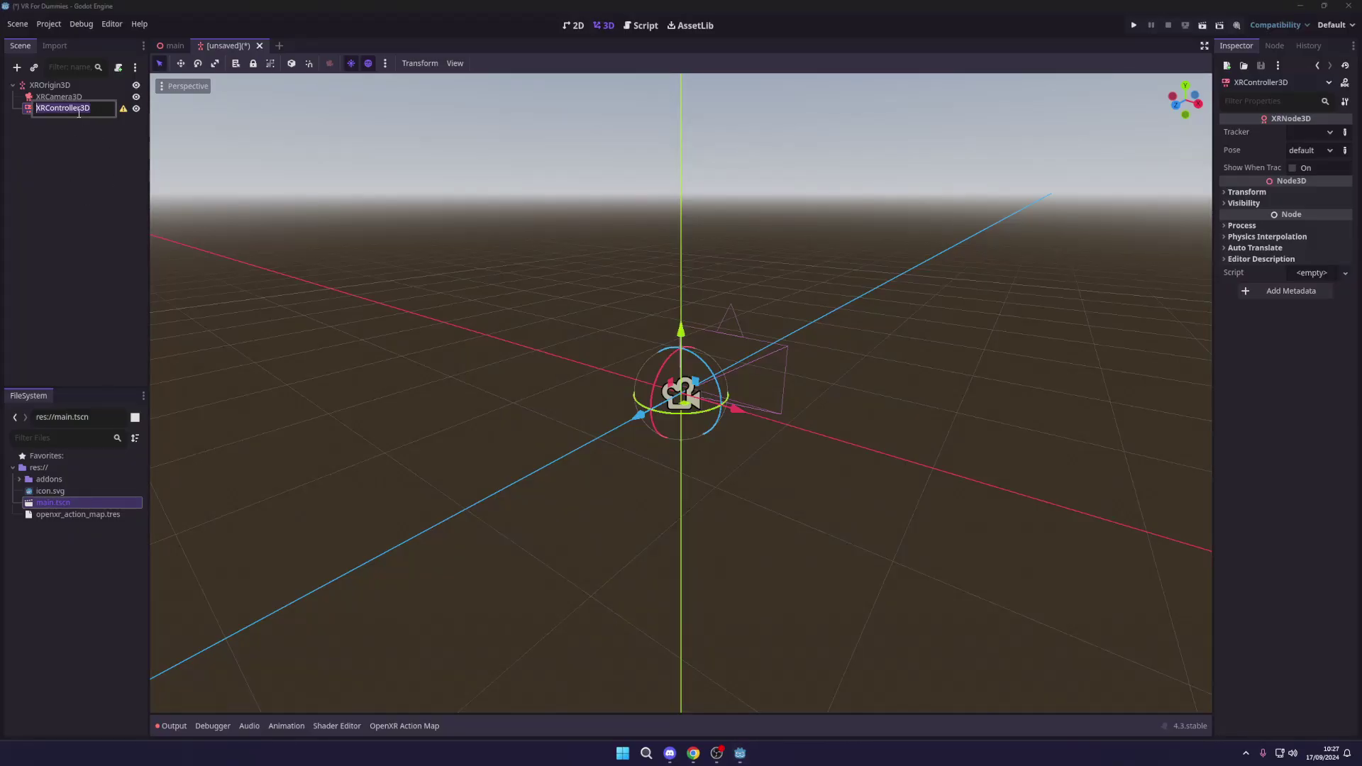
{"action": "type", "text": "LeftHand"}
{"action": "key", "text": "Return"}
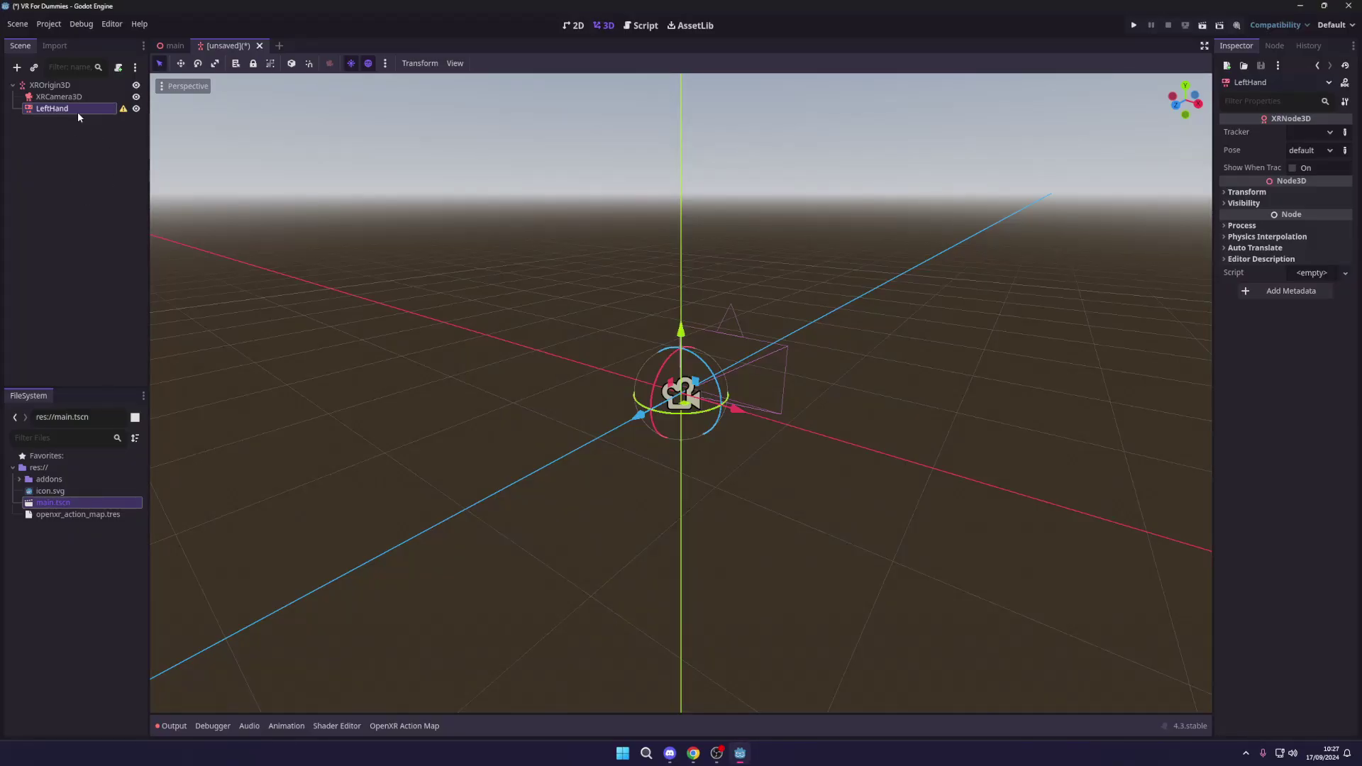
{"action": "left_click", "coordinate": [1313, 132]}
{"action": "left_click", "coordinate": [1227, 175]}
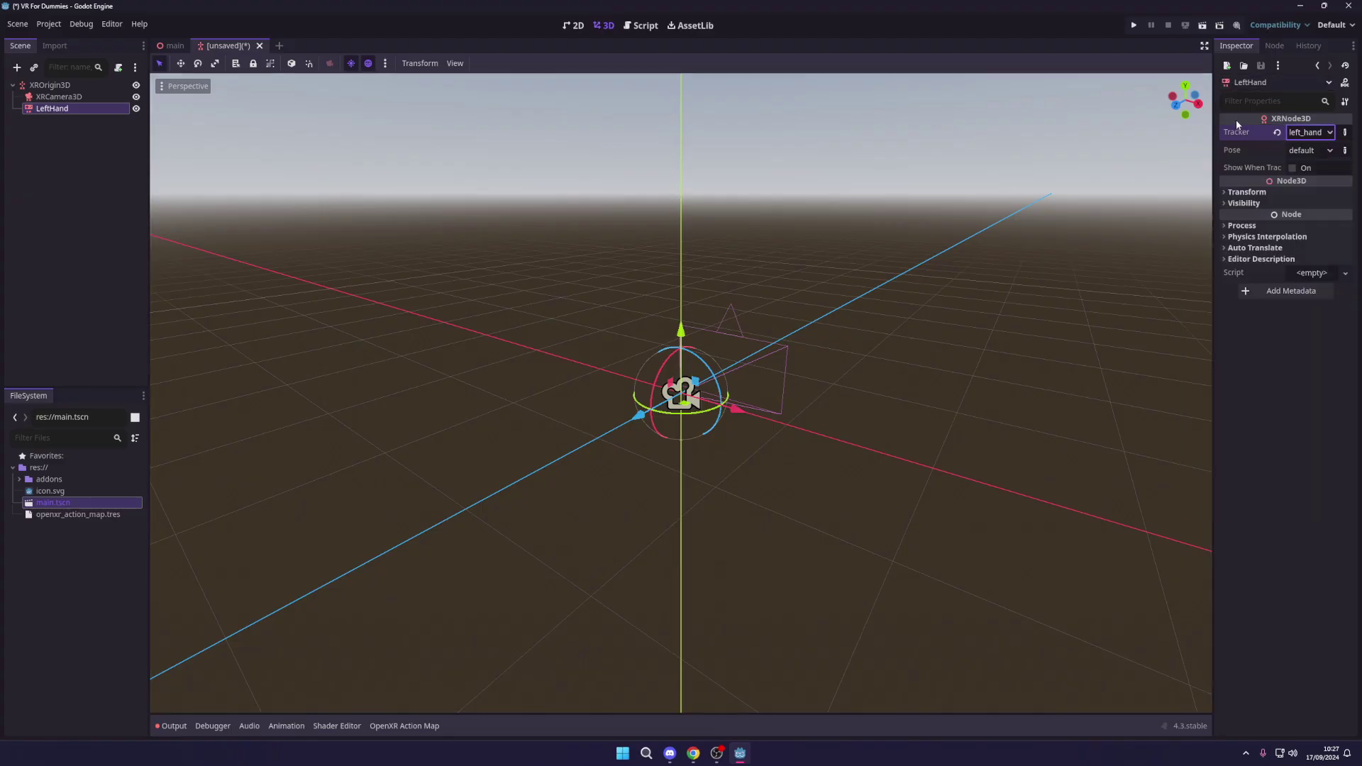
- Add a second XRController3D node under XROrigin3D
{"action": "left_click", "coordinate": [83, 144]}
{"action": "key", "text": "ctrl+a"}
{"action": "double_click", "coordinate": [610, 294]}
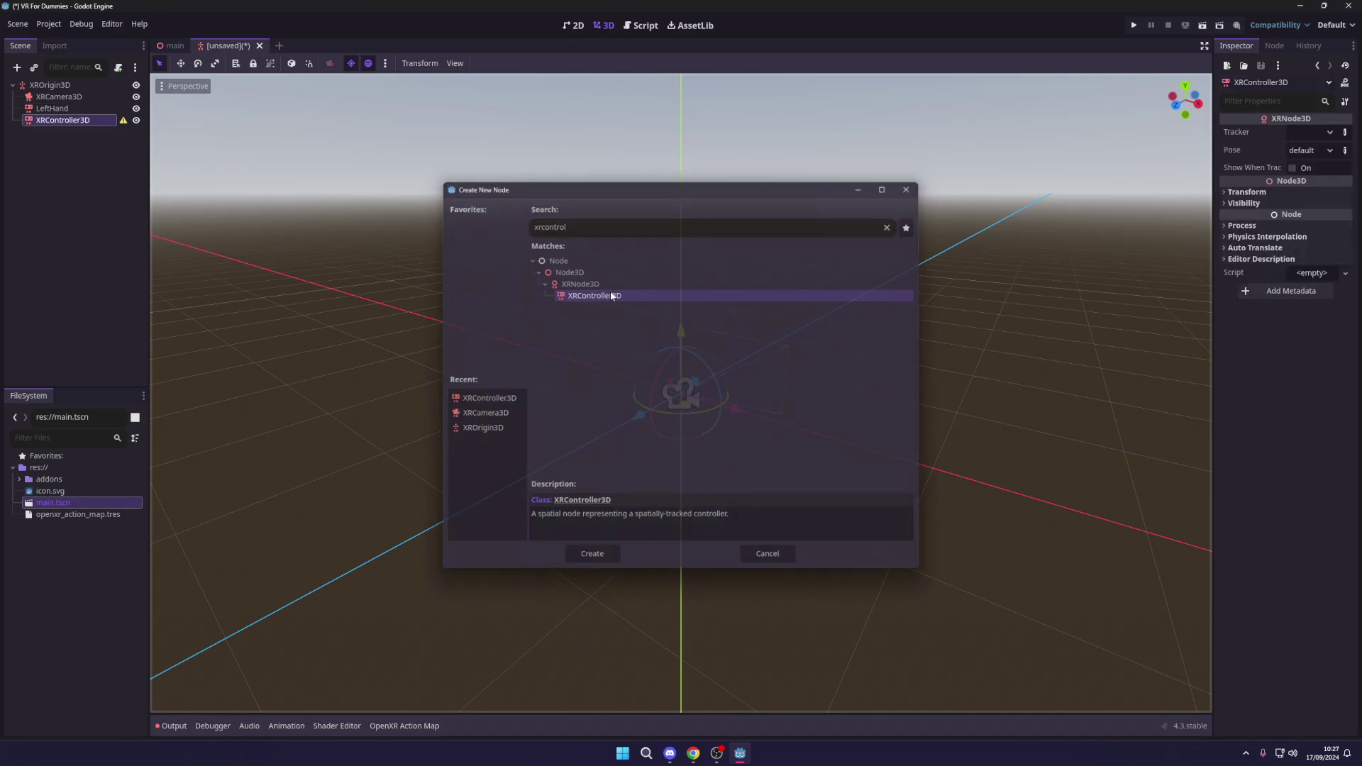
- Rename the second controller node to RightHand and set its tracker to right_hand
{"action": "double_click", "coordinate": [51, 120]}
{"action": "type", "text": "RightH"}
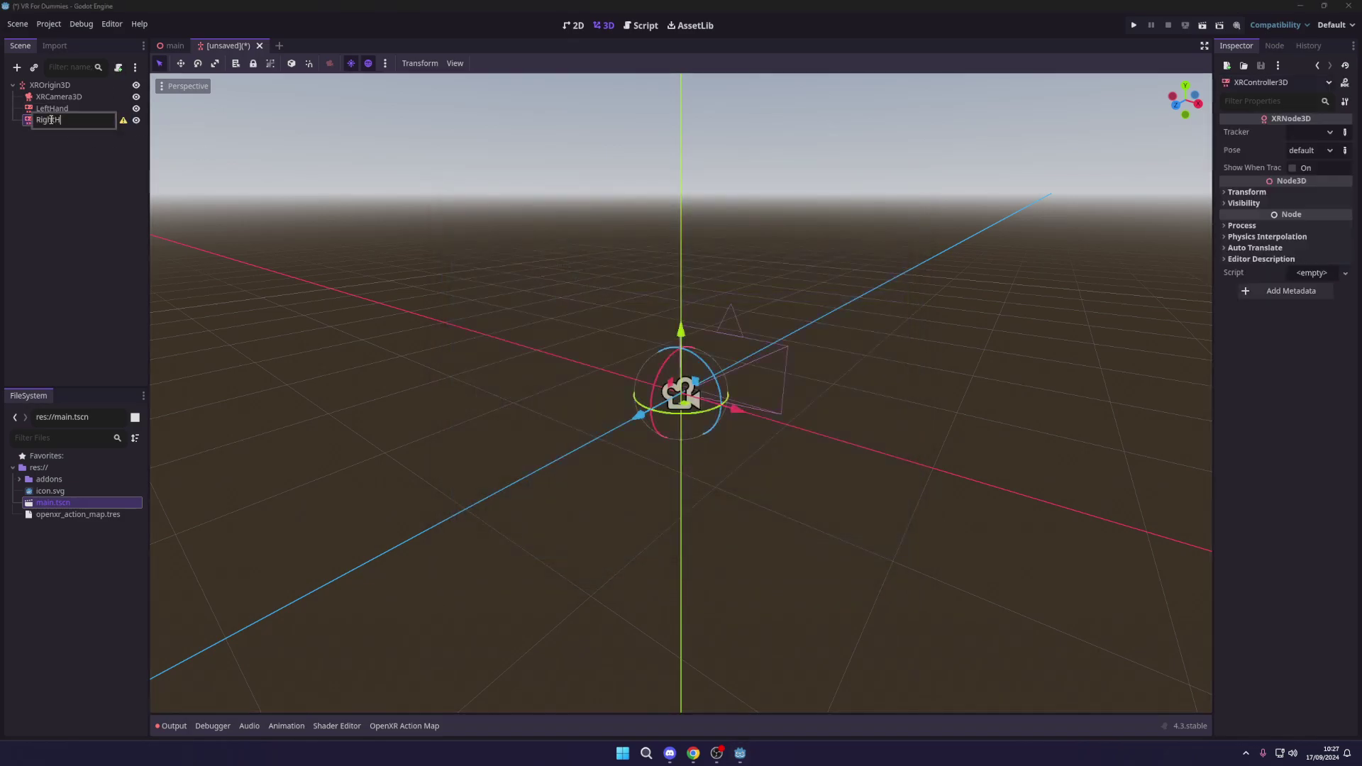
{"action": "type", "text": "and"}
{"action": "key", "text": "Return"}
{"action": "left_click", "coordinate": [1310, 134]}
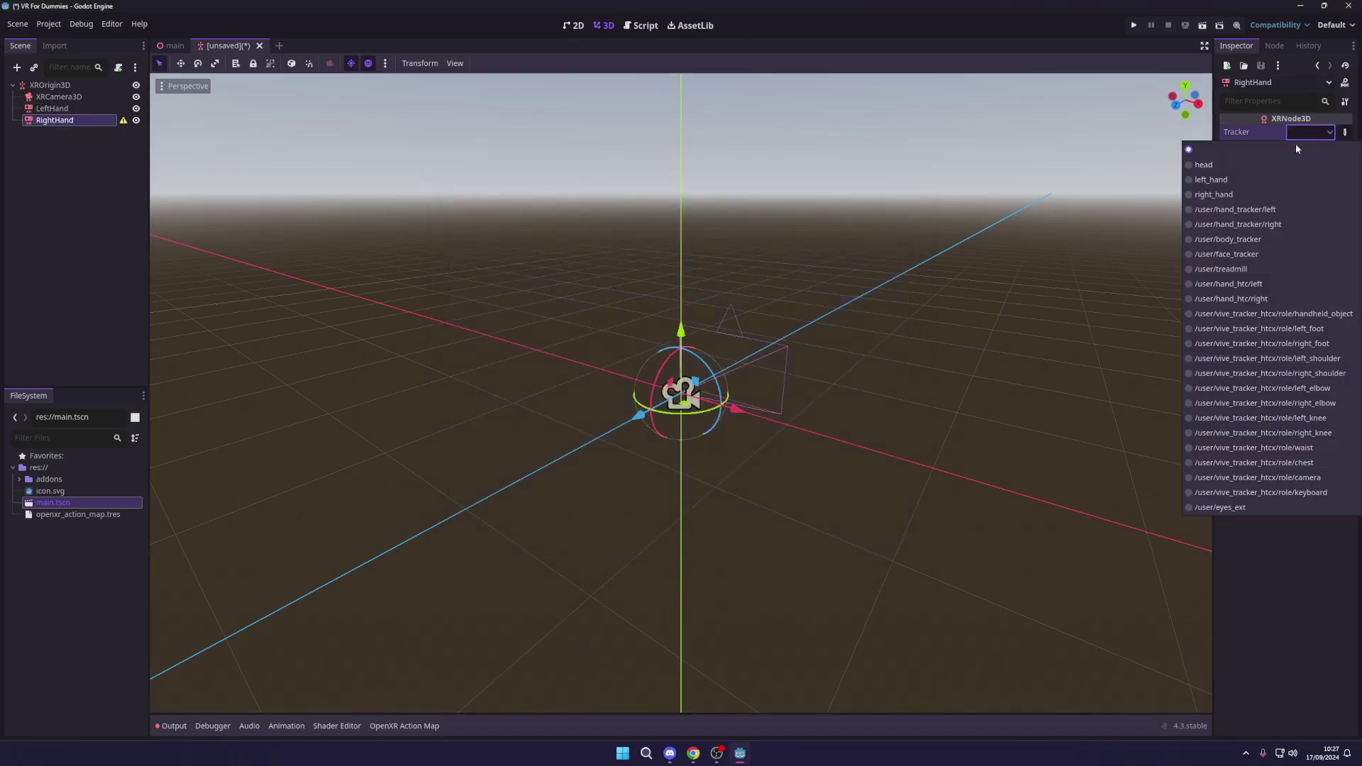
{"action": "left_click", "coordinate": [1277, 195]}
{"action": "key", "text": "ctrl+s"}
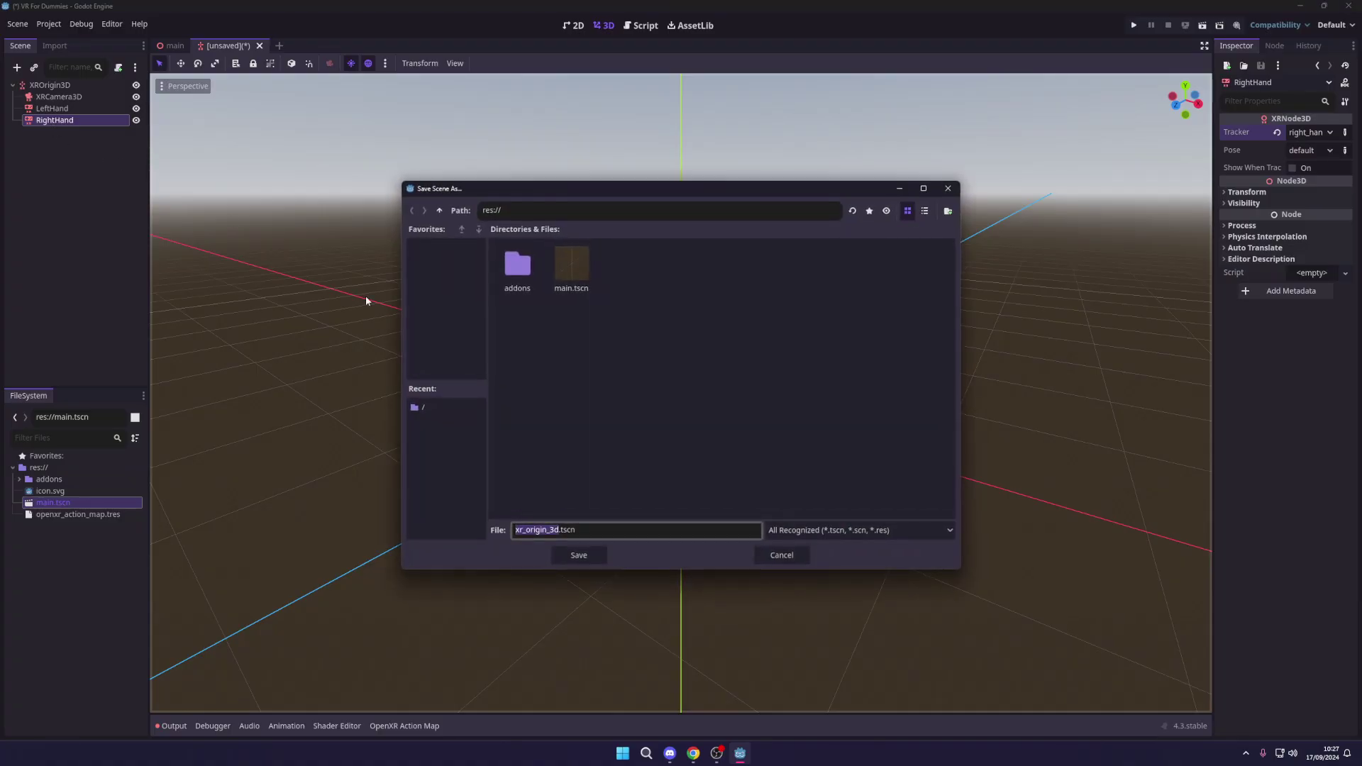
{"action": "left_click", "coordinate": [767, 554]}
{"action": "left_click", "coordinate": [90, 159]}
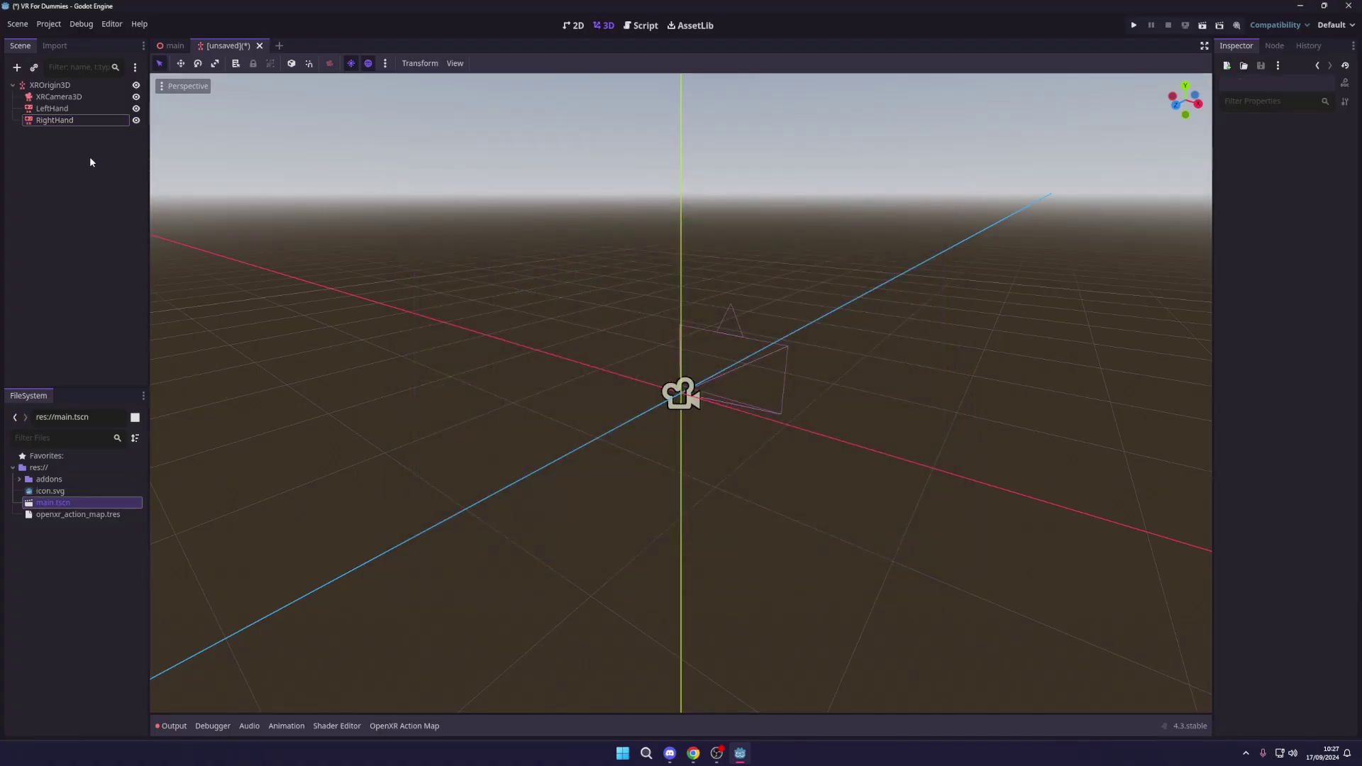
- Review the XROrigin3D root and its XRCamera3D, LeftHand and RightHand child nodes along with their properties
{"action": "left_click", "coordinate": [44, 85]}
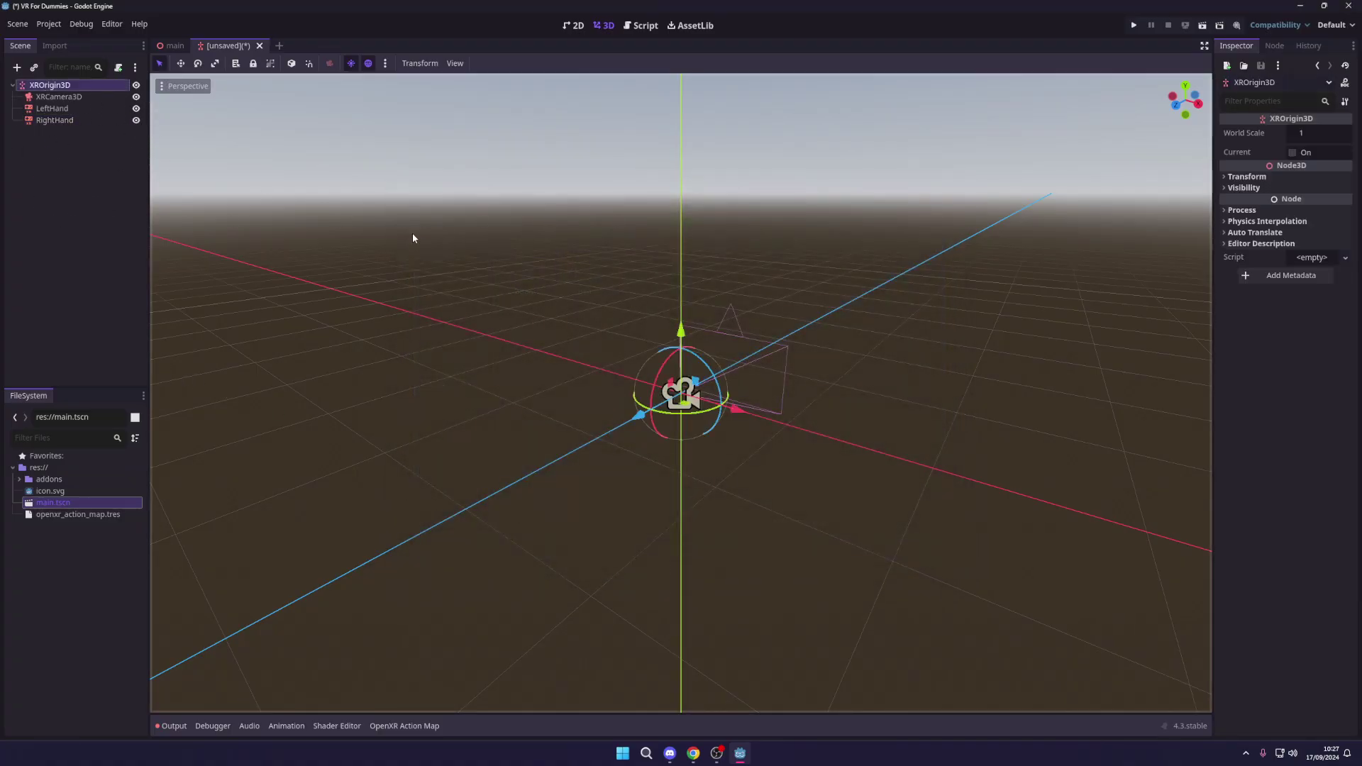
{"action": "left_click", "coordinate": [53, 109]}
{"action": "left_click", "coordinate": [66, 121]}
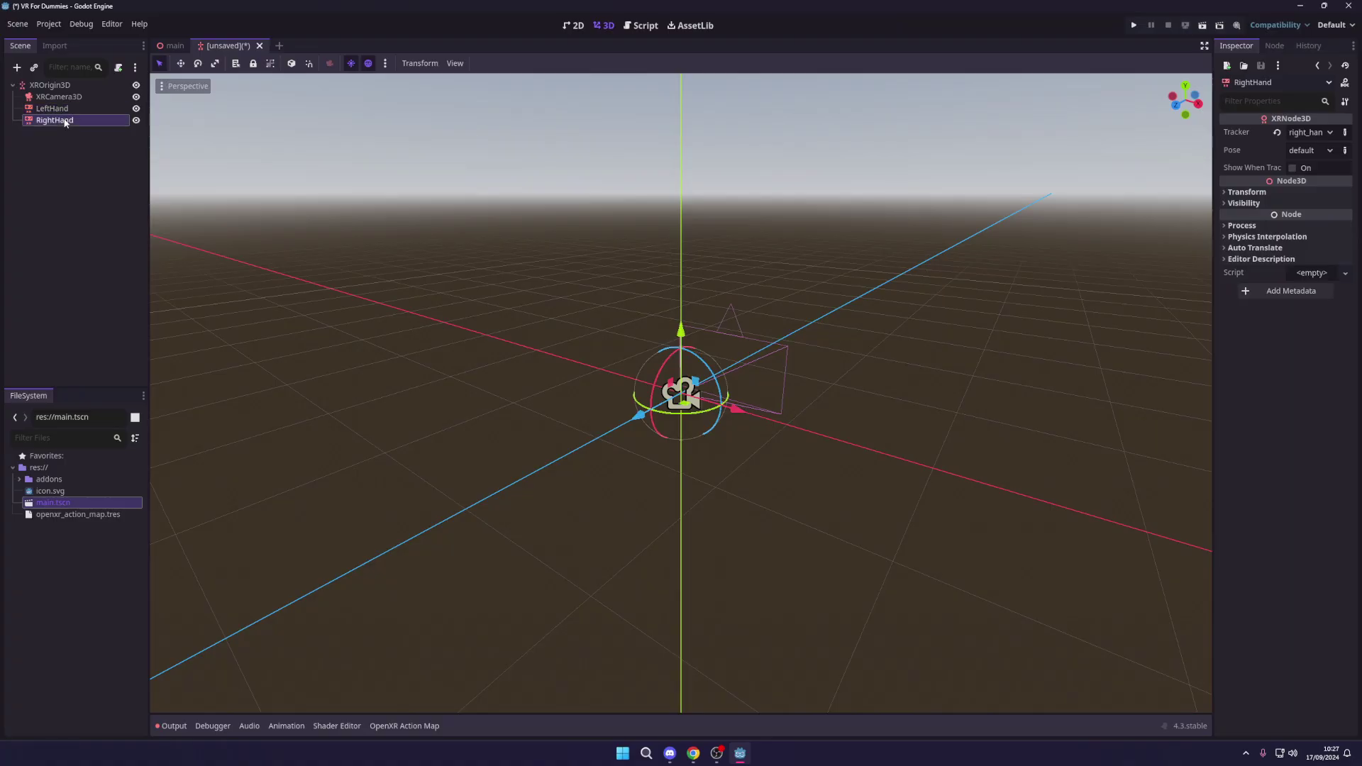
{"action": "left_click", "coordinate": [78, 107]}
{"action": "left_click", "coordinate": [77, 125]}
{"action": "left_click", "coordinate": [51, 97]}
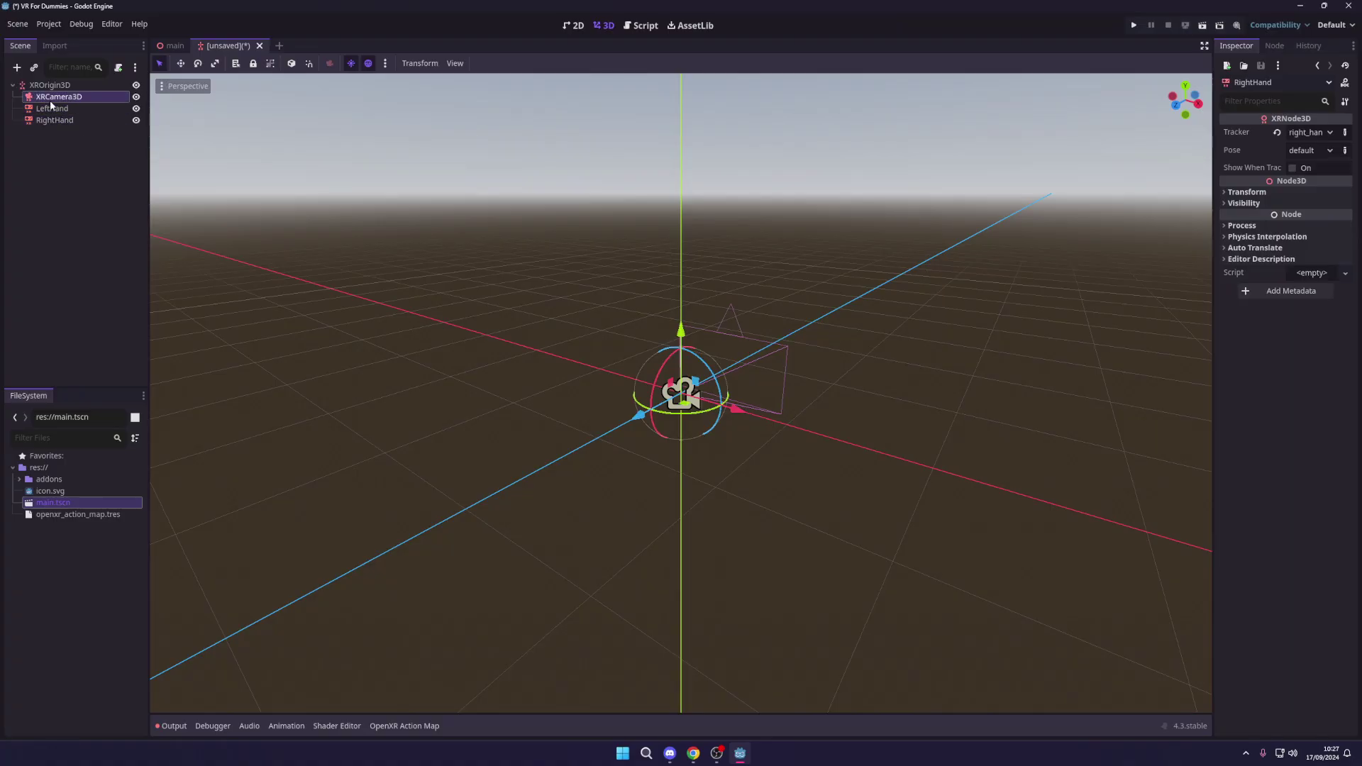
{"action": "left_click", "coordinate": [52, 108]}
{"action": "left_click", "coordinate": [56, 120]}
{"action": "left_click", "coordinate": [59, 109]}
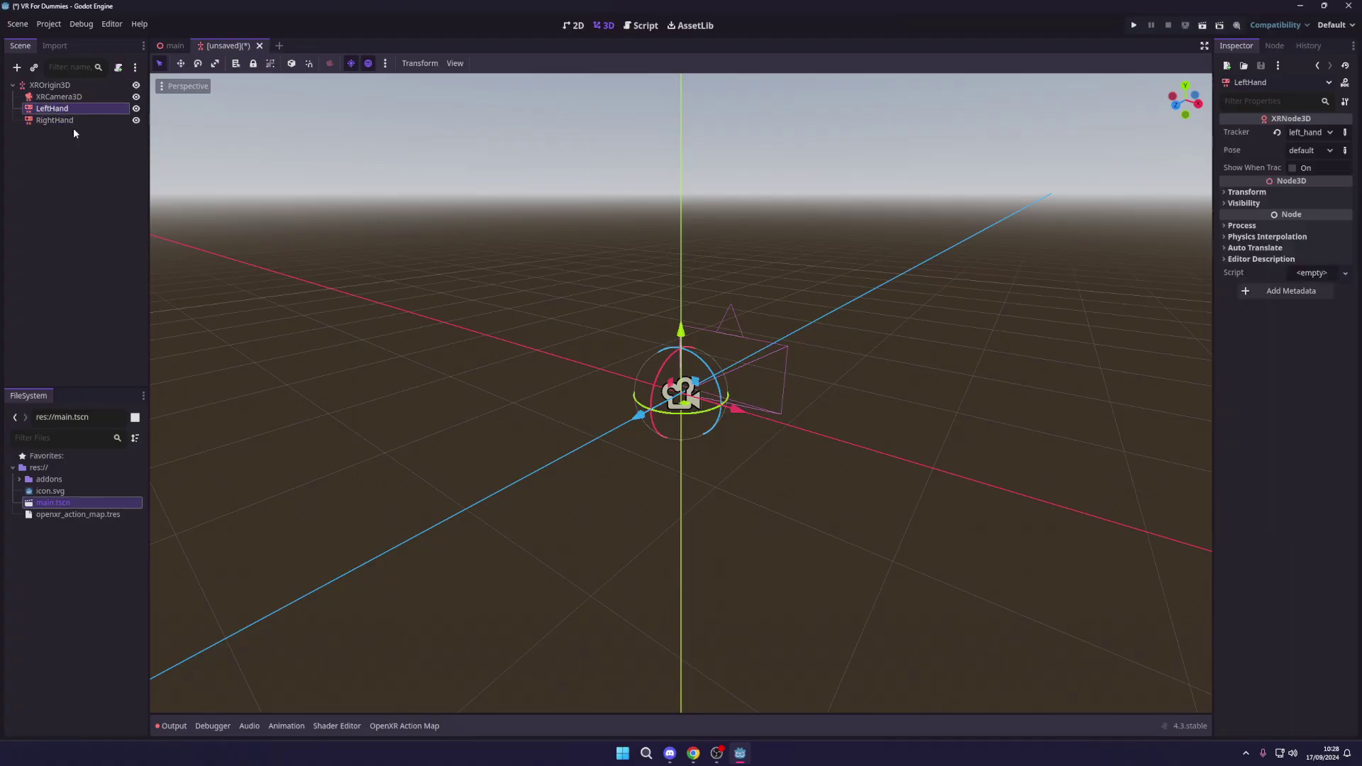
{"action": "double_click", "coordinate": [48, 120]}
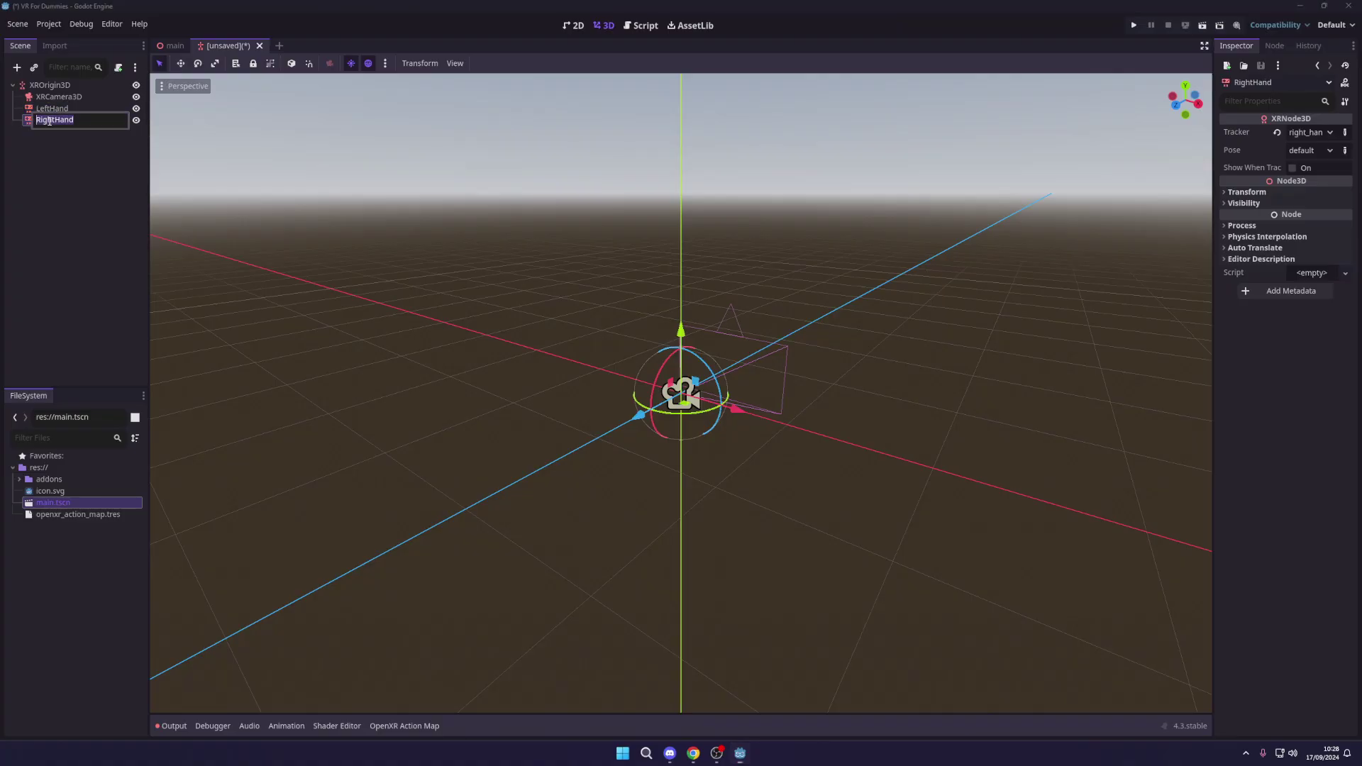
{"action": "left_click", "coordinate": [48, 111]}
- Instantiate the godot-xr-tools low-poly scene left_fullglove_low.tscn as a child of the LeftHand controller
{"action": "left_click", "coordinate": [46, 113]}
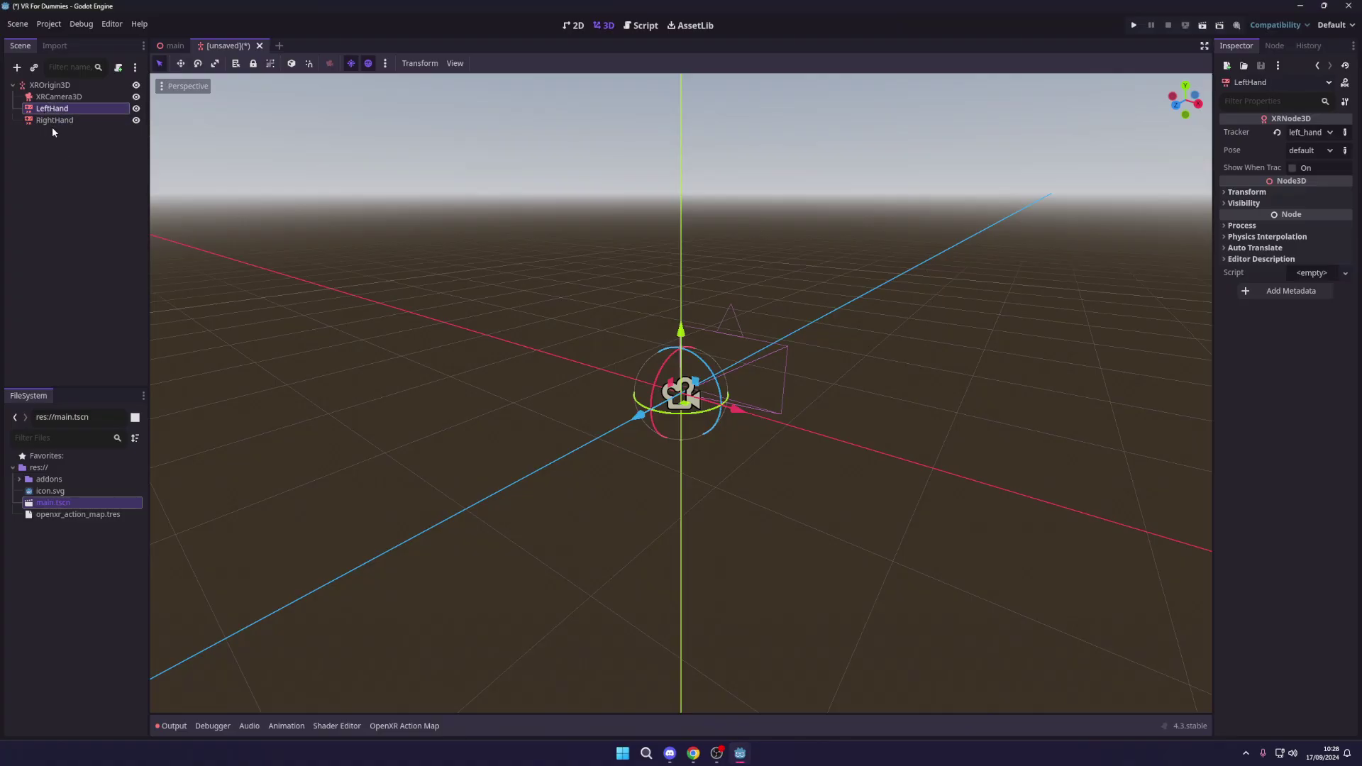
{"action": "key", "text": "ctrl+shift+a"}
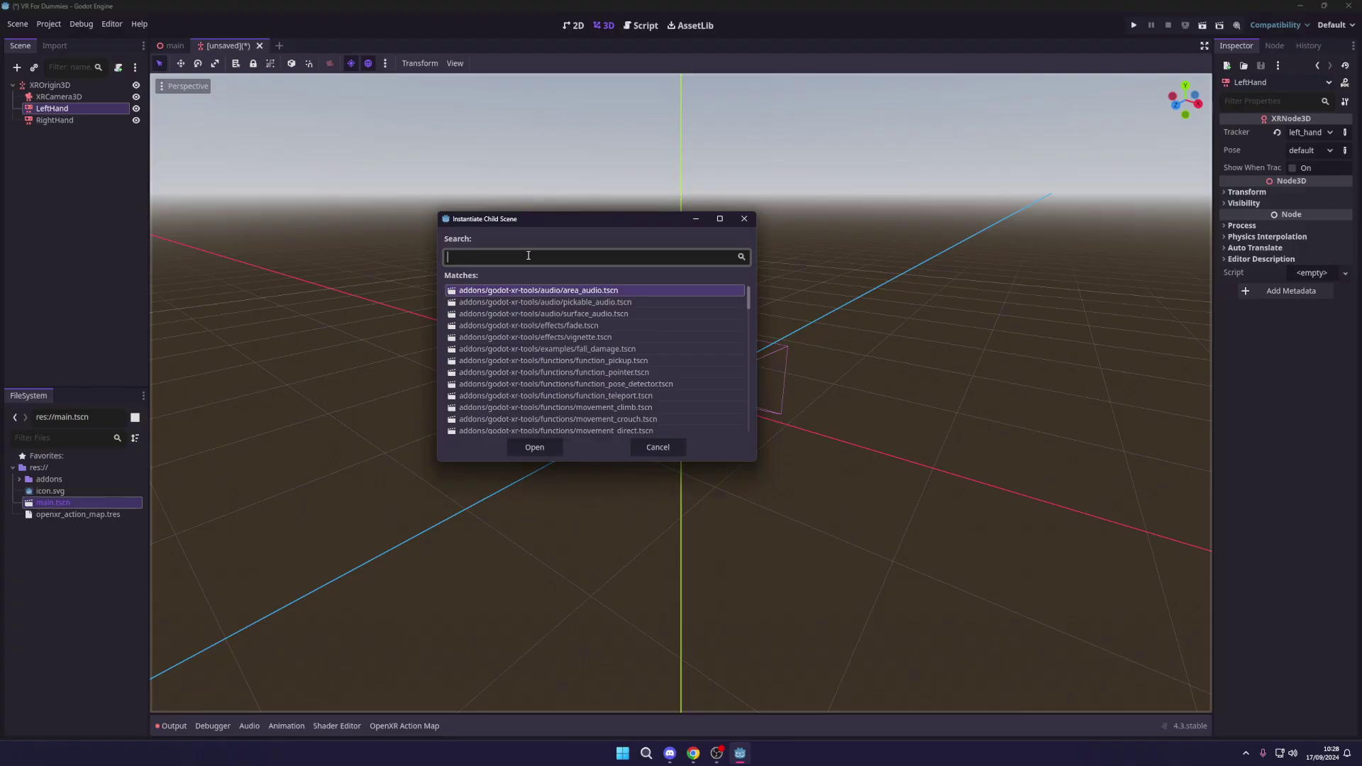
{"action": "type", "text": "lowpoly"}
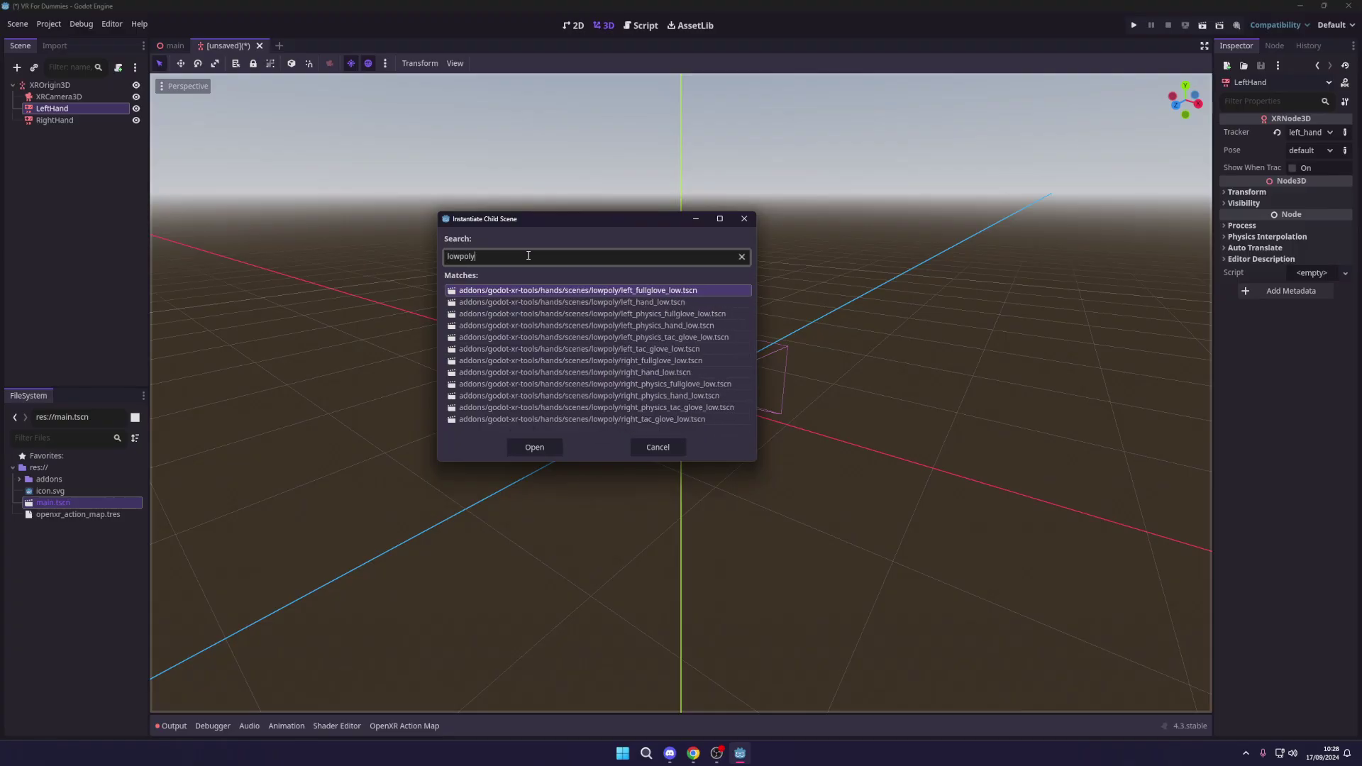
{"action": "type", "text": "/left"}
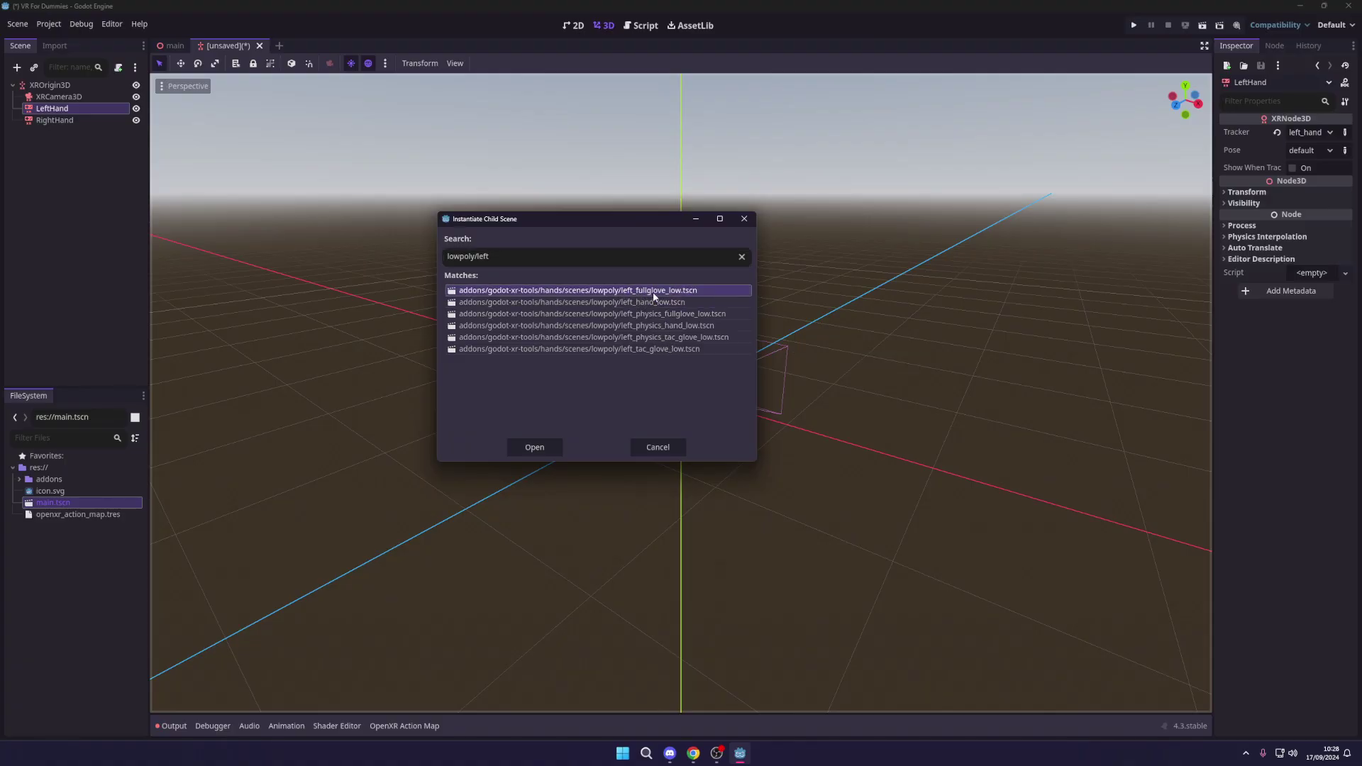
{"action": "left_click", "coordinate": [539, 446]}
{"action": "scroll", "coordinate": [698, 407], "scroll_direction": "up", "scroll_amount": 20}
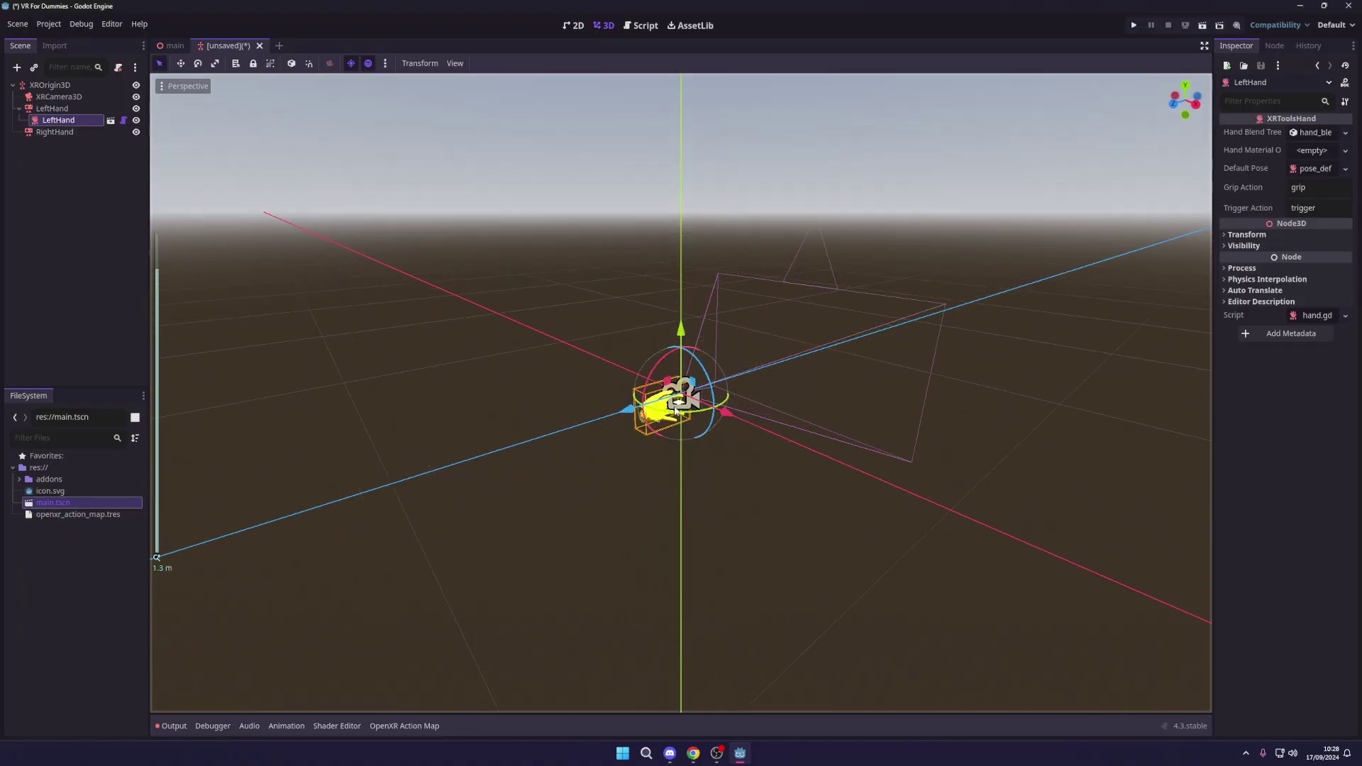
{"action": "middle_click_drag", "start_coordinate": [573, 502], "coordinate": [688, 486]}
{"action": "scroll", "coordinate": [636, 471], "scroll_direction": "down", "scroll_amount": 10}
{"action": "scroll", "coordinate": [636, 467], "scroll_direction": "down", "scroll_amount": 3}
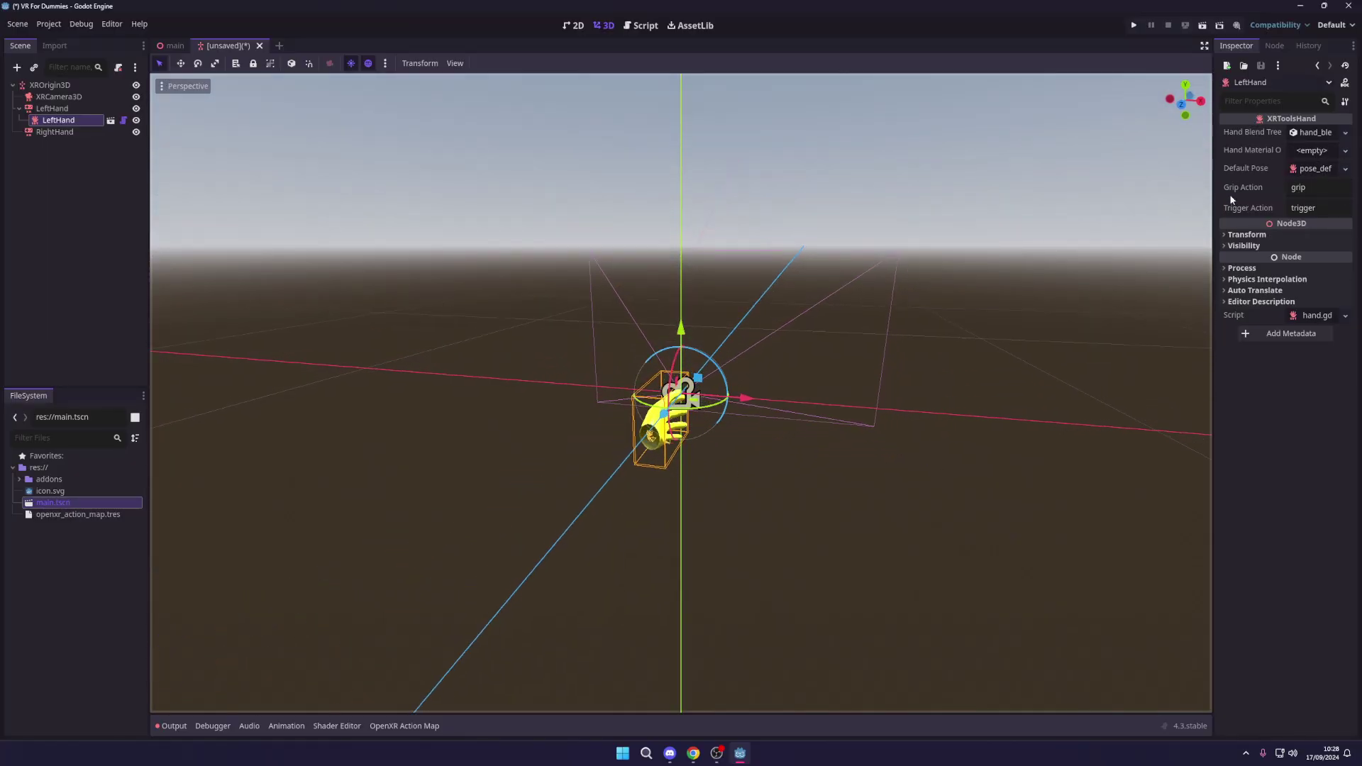
- Instantiate the godot-xr-tools low-poly scene right_fullglove_low.tscn as a child of the RightHand controller
{"action": "left_click", "coordinate": [66, 133]}
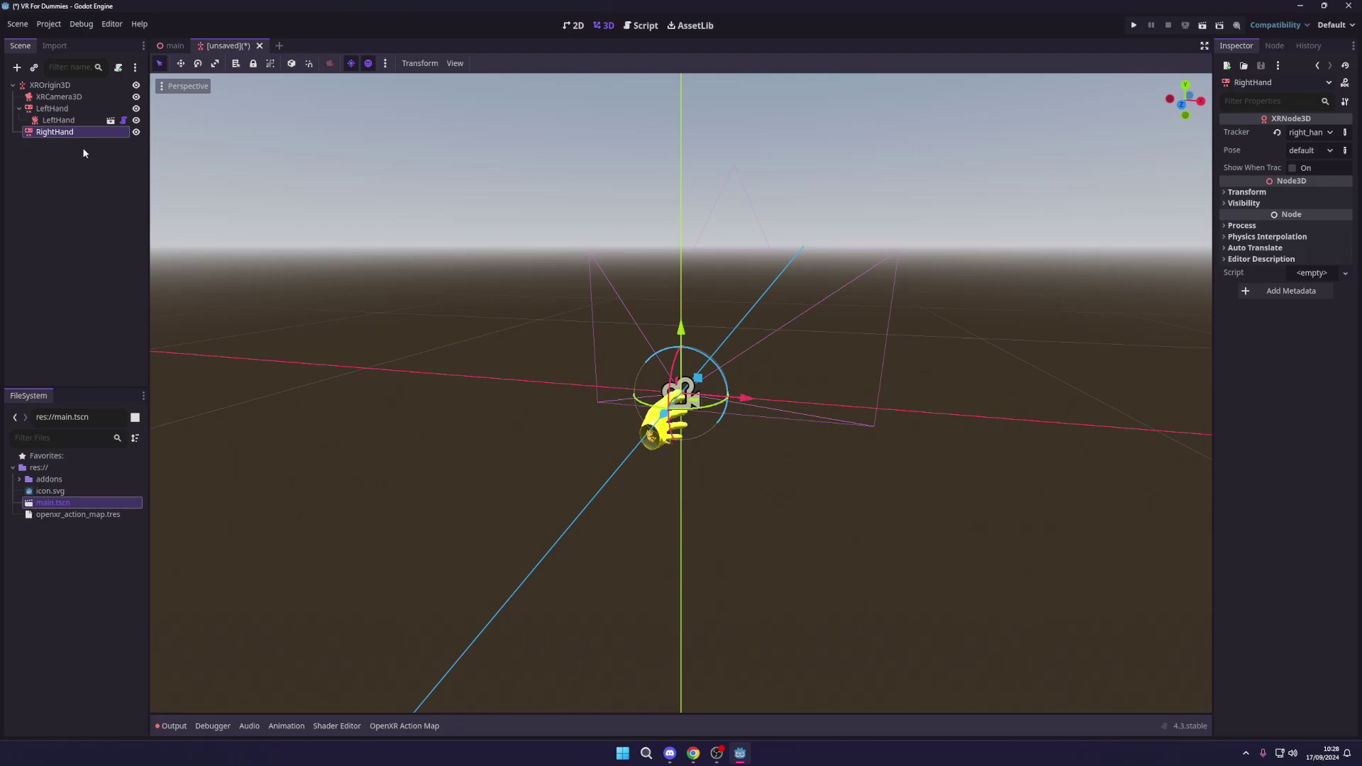
{"action": "key", "text": "ctrl+shift+a"}
{"action": "type", "text": "lo"}
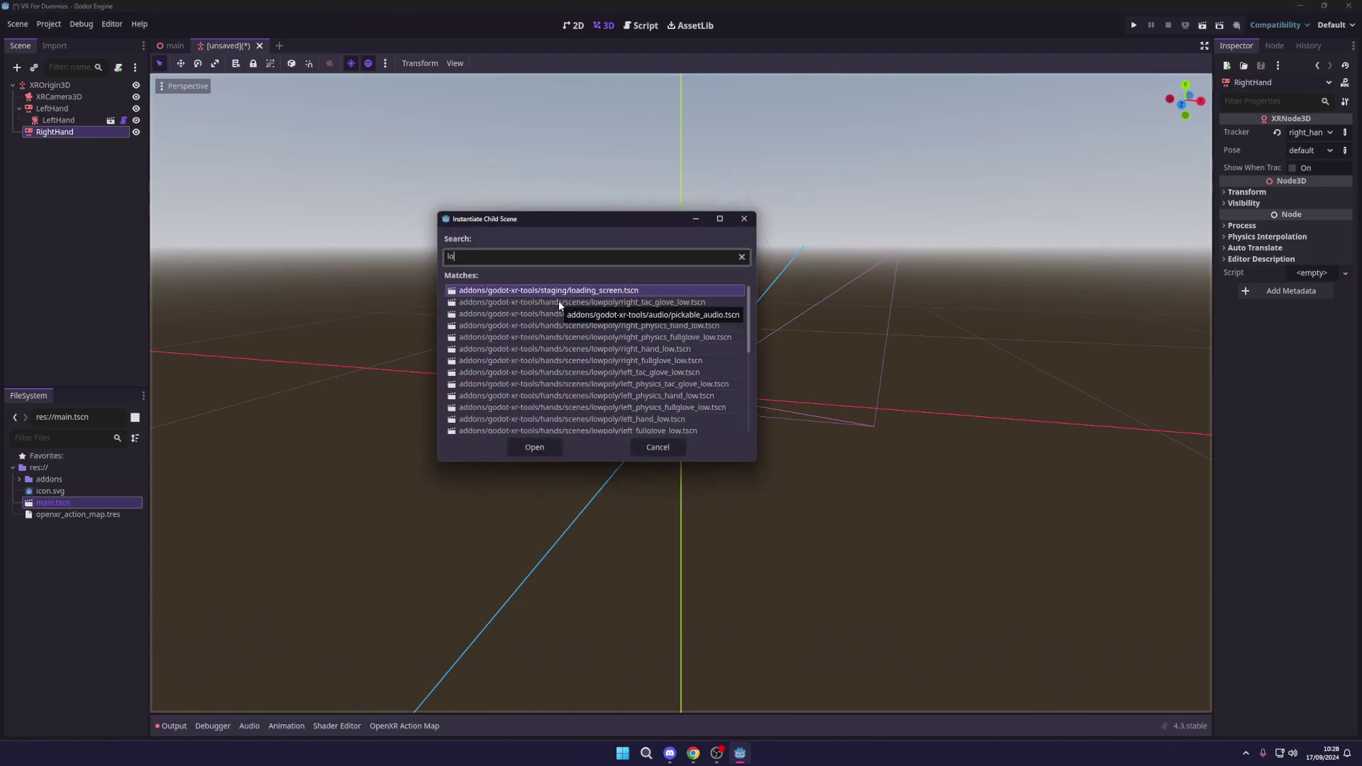
{"action": "type", "text": "wpoly/right"}
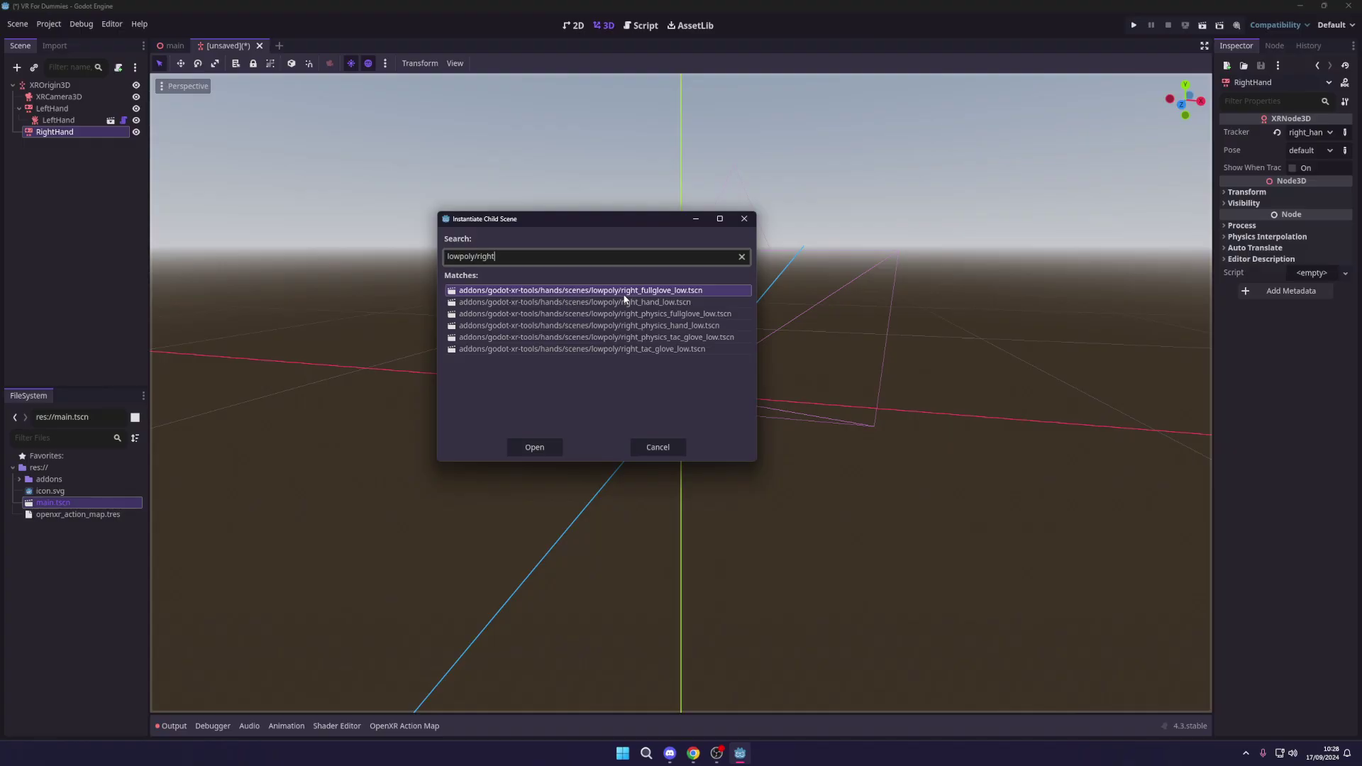
{"action": "double_click", "coordinate": [679, 291]}
- Examine the placement of both glove hand models around the player origin from several angles
{"action": "scroll", "coordinate": [639, 466], "scroll_direction": "up", "scroll_amount": 10}
{"action": "middle_click_drag", "start_coordinate": [795, 532], "coordinate": [654, 516]}
{"action": "scroll", "coordinate": [821, 541], "scroll_direction": "down", "scroll_amount": 5}
{"action": "middle_click_drag", "start_coordinate": [821, 541], "coordinate": [587, 492]}
{"action": "key", "text": "ctrl+s"}
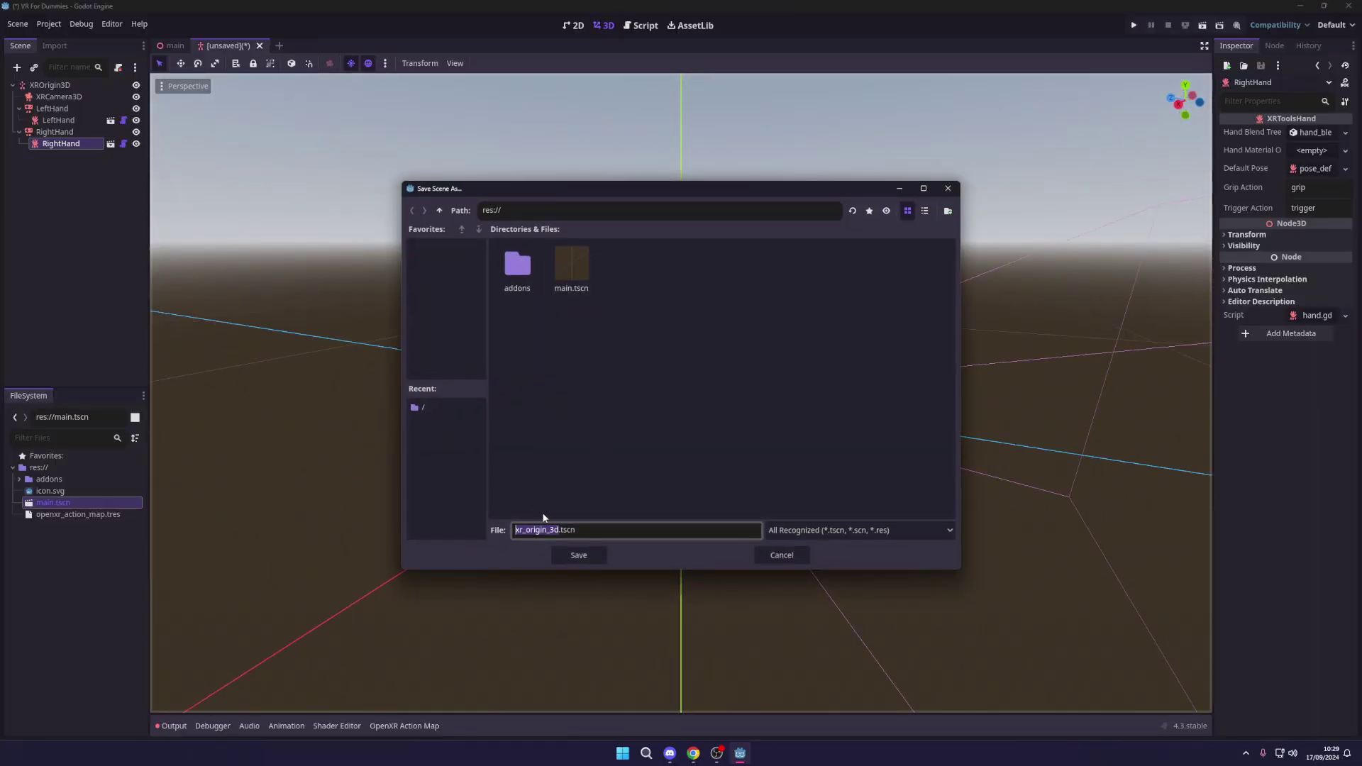
{"action": "left_click", "coordinate": [781, 554]}
{"action": "middle_click_drag", "start_coordinate": [685, 419], "coordinate": [681, 433]}
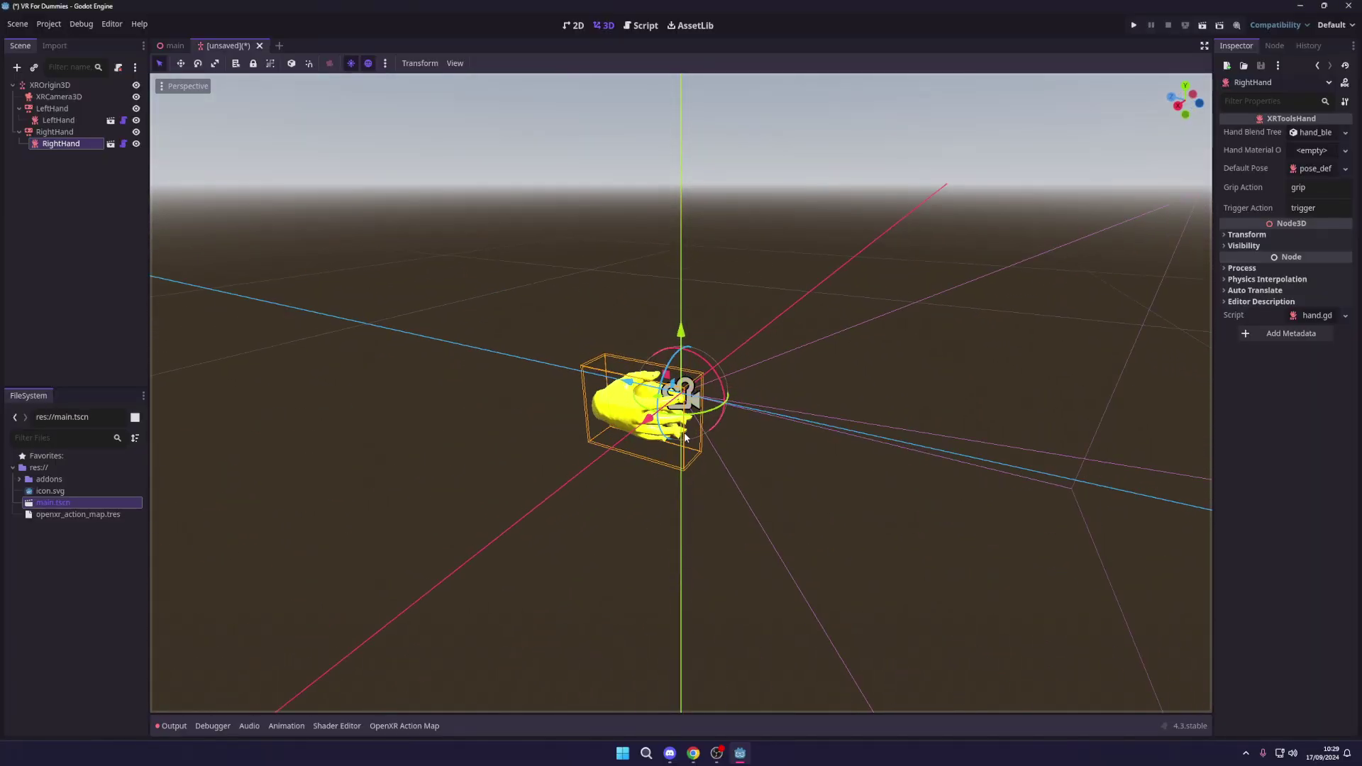
{"action": "scroll", "coordinate": [681, 433], "scroll_direction": "down", "scroll_amount": 8}
{"action": "scroll", "coordinate": [683, 438], "scroll_direction": "up", "scroll_amount": 3}
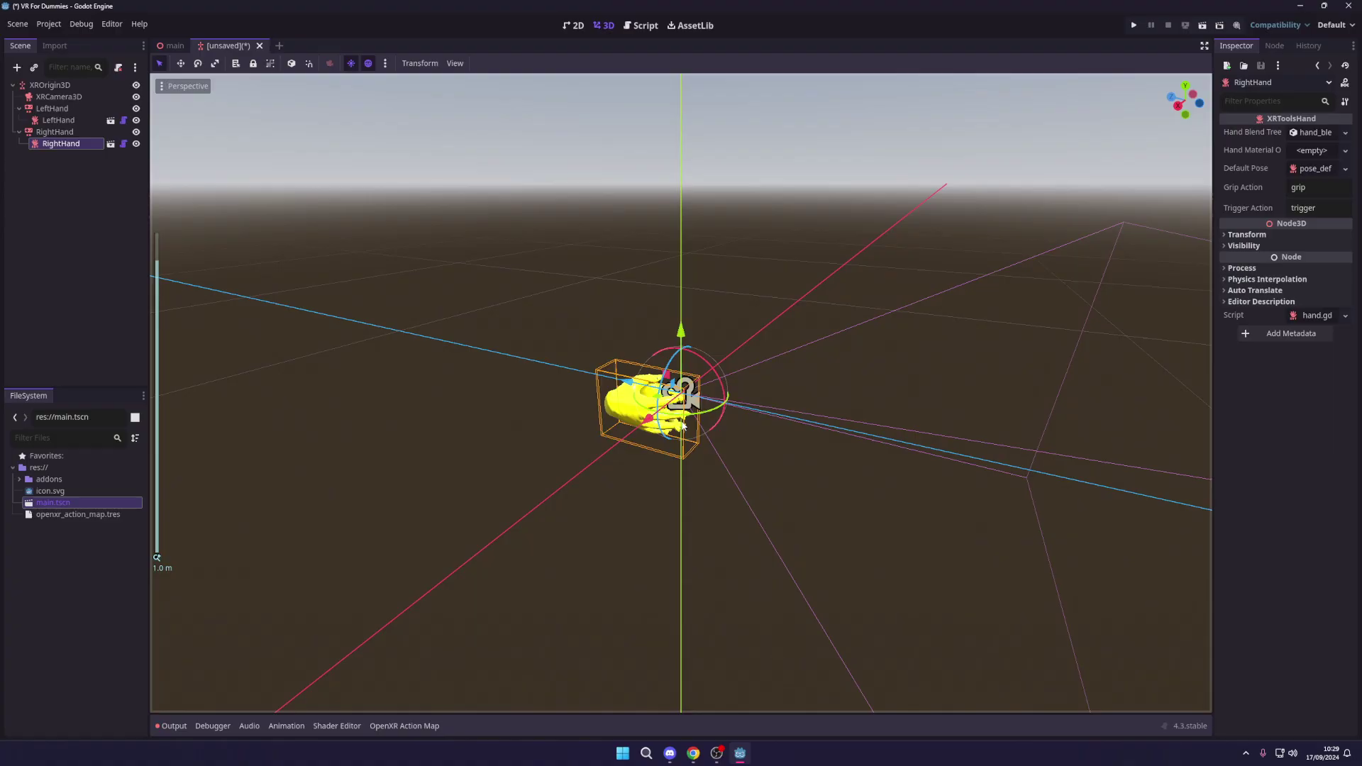
- Save the XR player scene in the project root as player.tscn
{"action": "key", "text": "ctrl+s"}
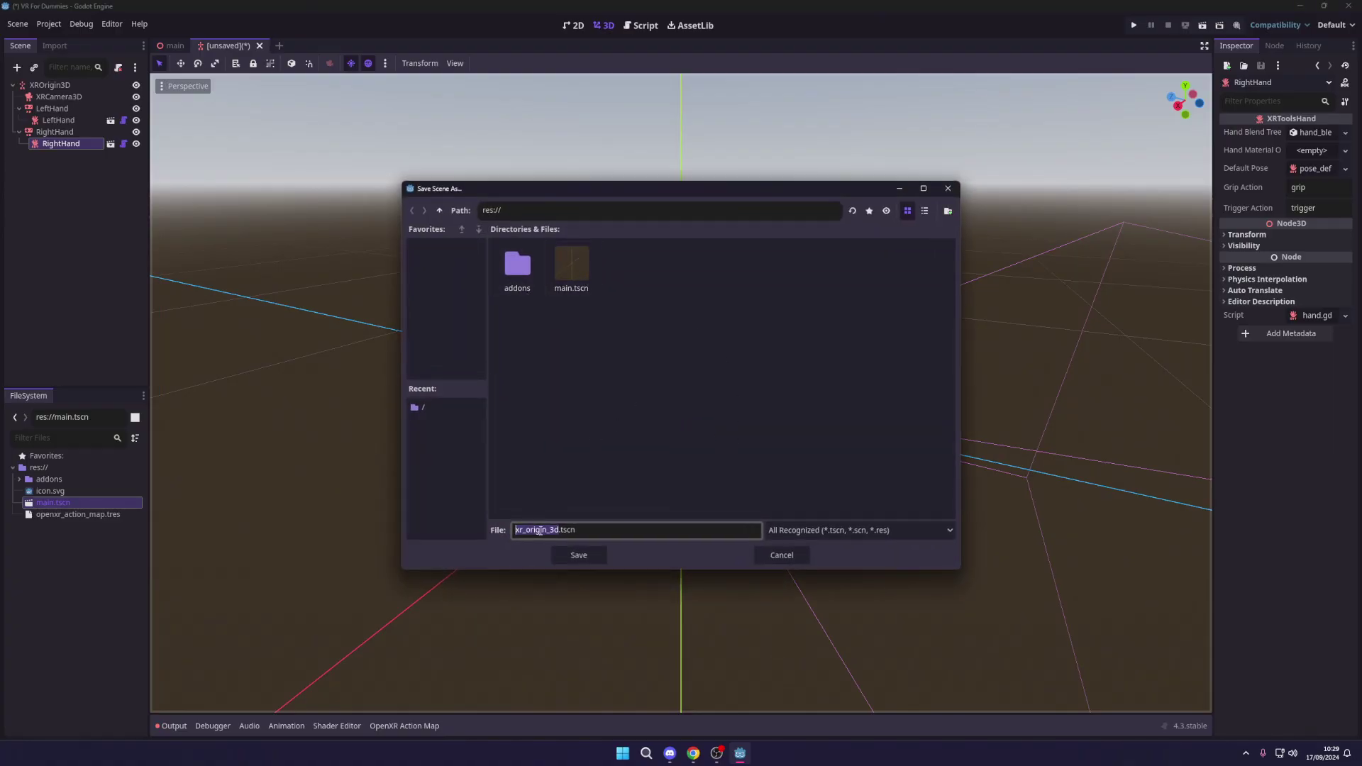
{"action": "type", "text": "player"}
{"action": "left_click", "coordinate": [566, 554]}
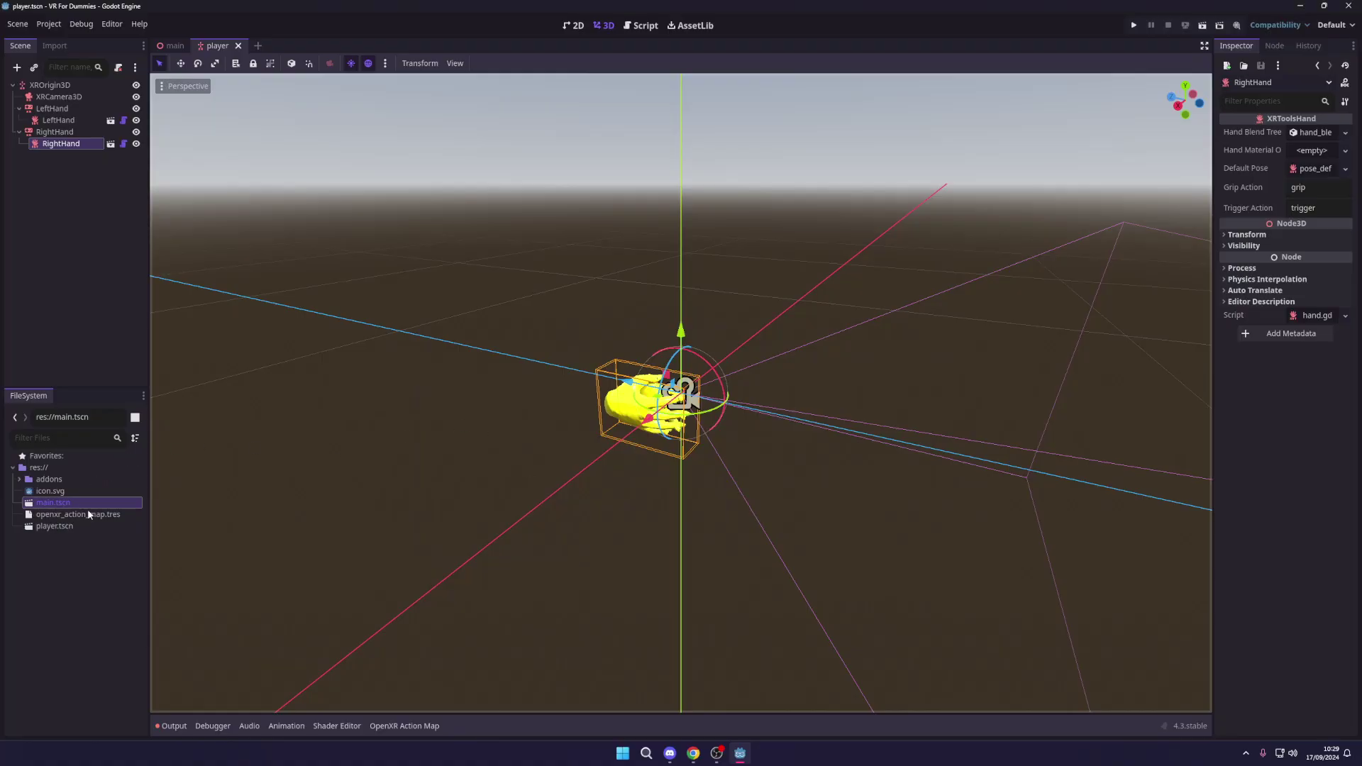
- Instance player.tscn as a child of the Main node in the main scene and save the scene
{"action": "left_click", "coordinate": [71, 526]}
{"action": "left_click", "coordinate": [73, 189]}
{"action": "left_click", "coordinate": [174, 46]}
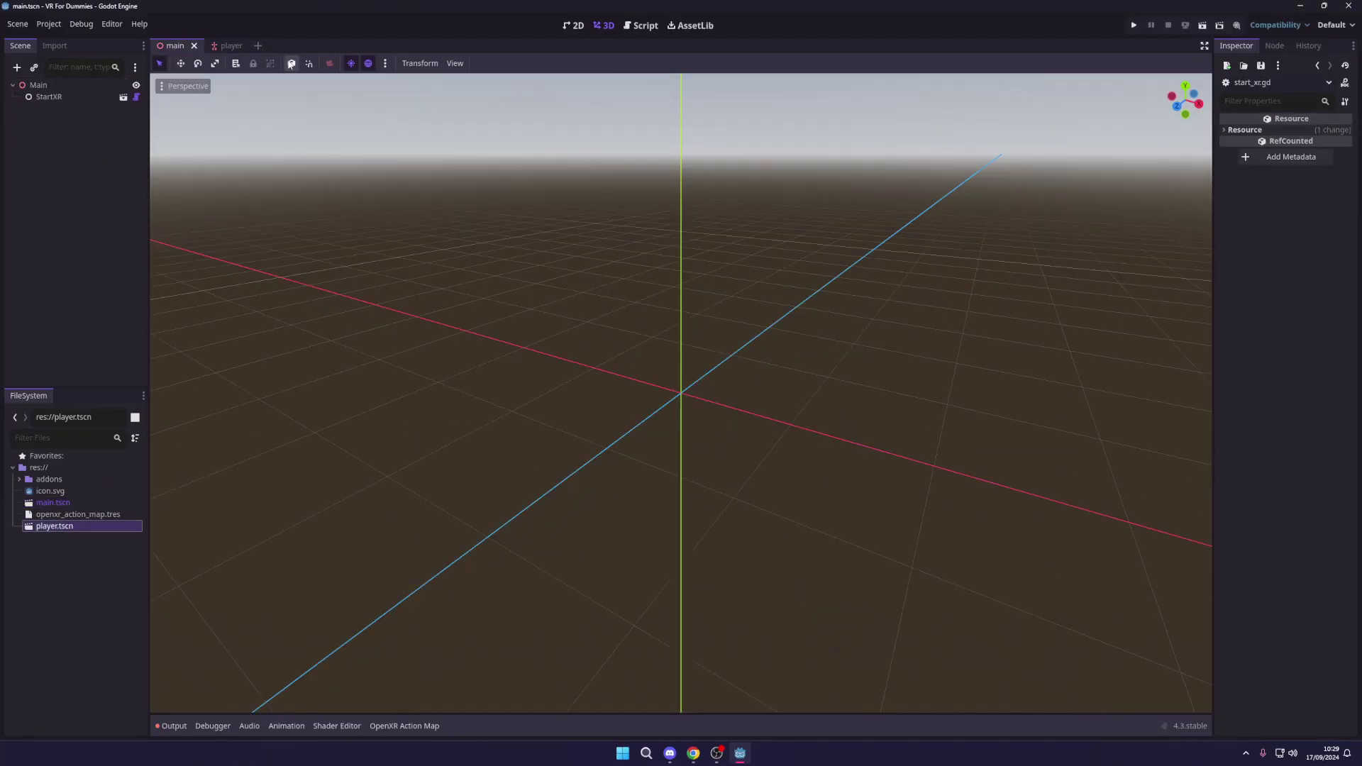
{"action": "left_click_drag", "start_coordinate": [55, 526], "coordinate": [91, 96]}
{"action": "middle_click_drag", "start_coordinate": [731, 319], "coordinate": [993, 285]}
{"action": "scroll", "coordinate": [845, 385], "scroll_direction": "up", "scroll_amount": 12}
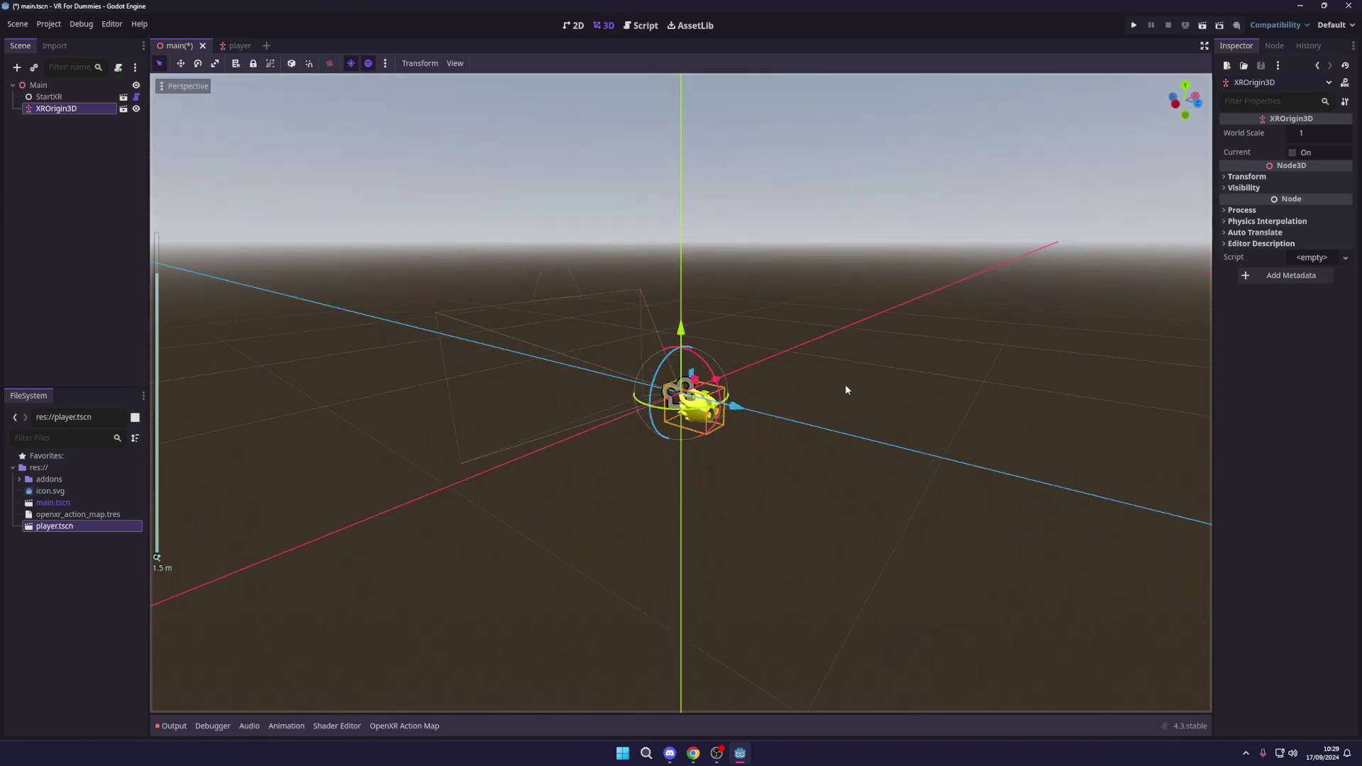
{"action": "middle_click_drag", "start_coordinate": [844, 434], "coordinate": [721, 433]}
{"action": "key", "text": "ctrl+s"}
- Add the preview sun and the preview environment to the main scene as nodes under Main
{"action": "scroll", "coordinate": [776, 423], "scroll_direction": "down", "scroll_amount": 4}
{"action": "scroll", "coordinate": [722, 438], "scroll_direction": "up", "scroll_amount": 1}
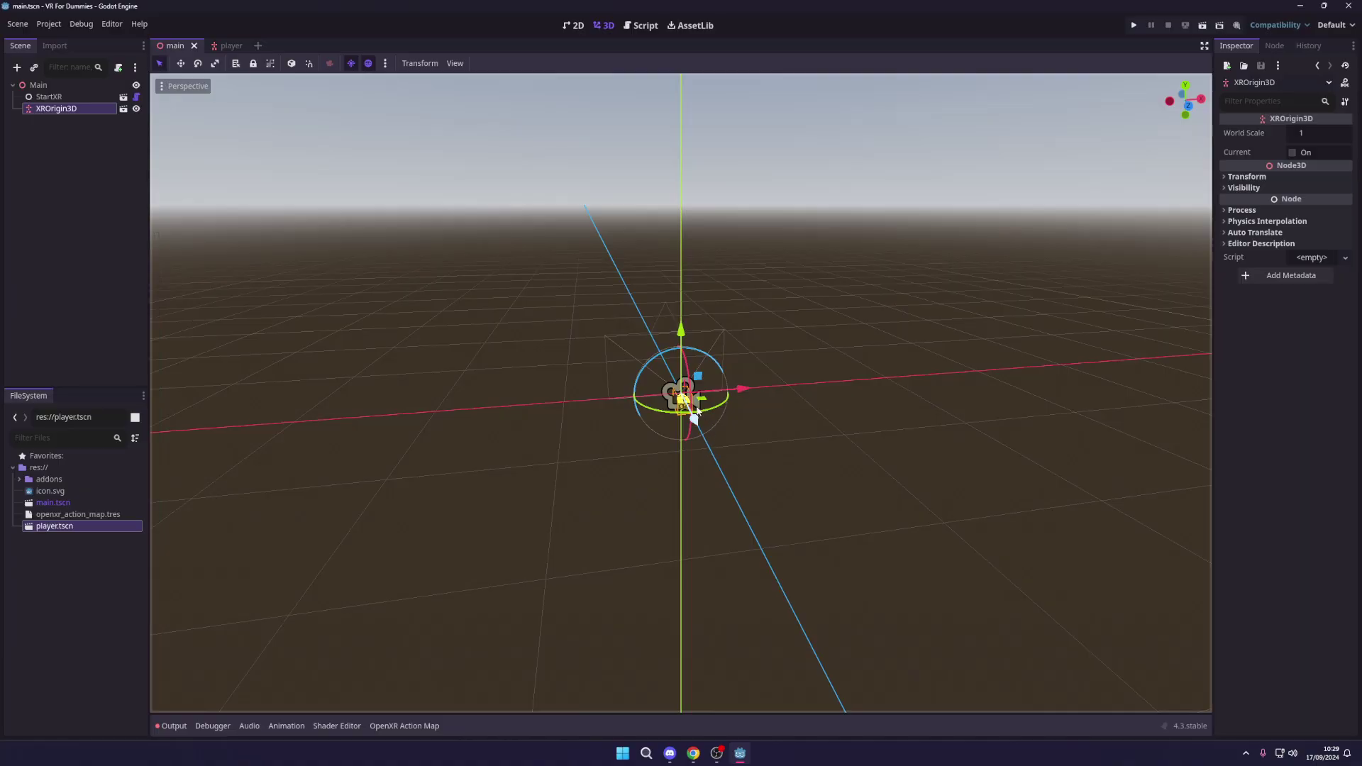
{"action": "middle_click_drag", "start_coordinate": [709, 429], "coordinate": [677, 432]}
{"action": "left_click", "coordinate": [61, 84]}
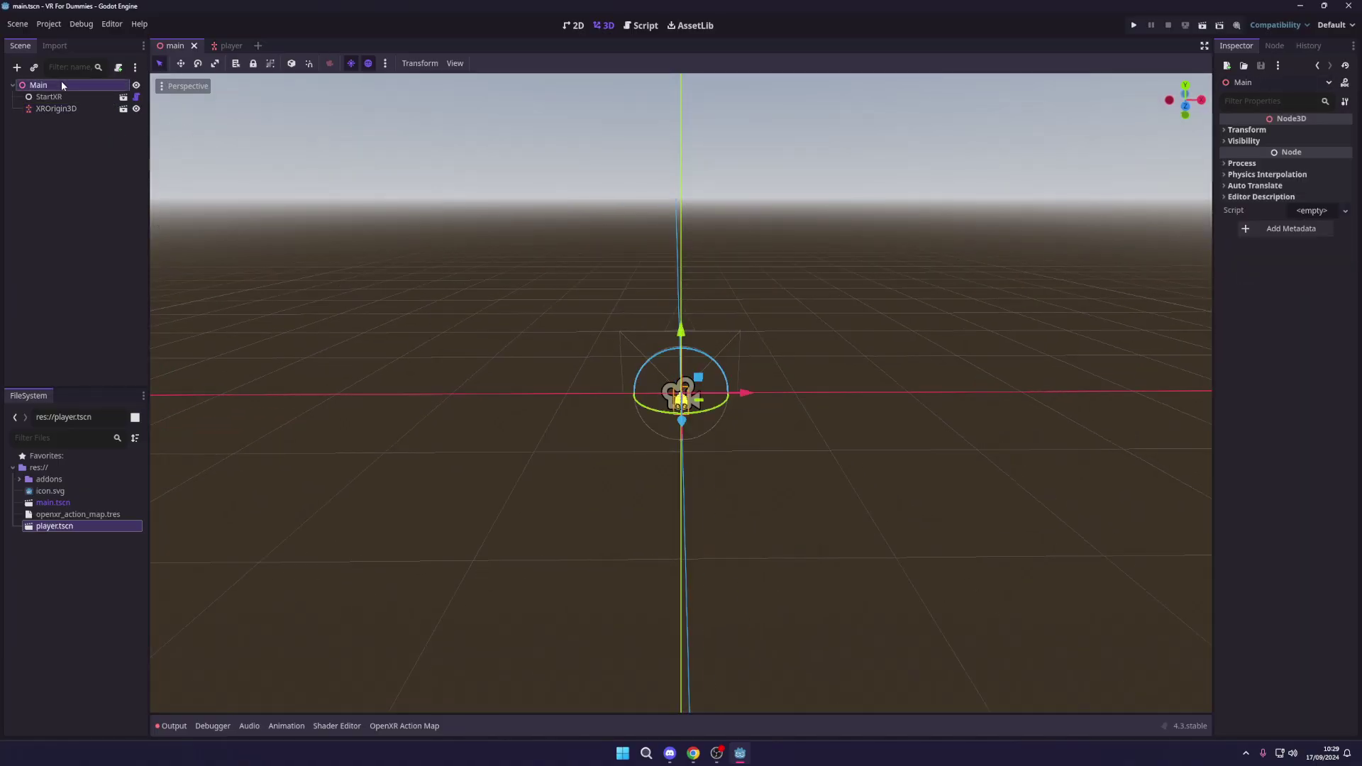
{"action": "left_click", "coordinate": [385, 63]}
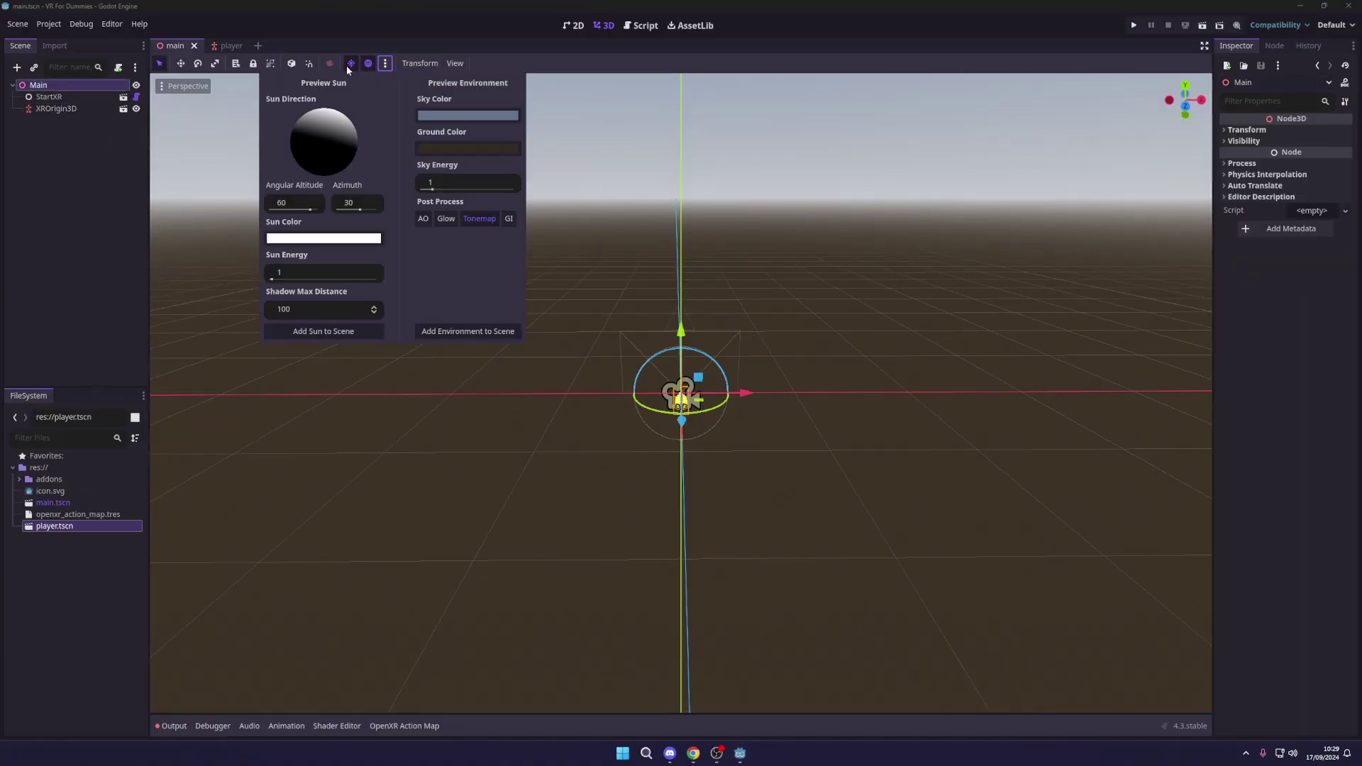
{"action": "left_click", "coordinate": [387, 65]}
{"action": "left_click", "coordinate": [388, 65]}
{"action": "left_click", "coordinate": [317, 332]}
{"action": "left_click", "coordinate": [385, 63]}
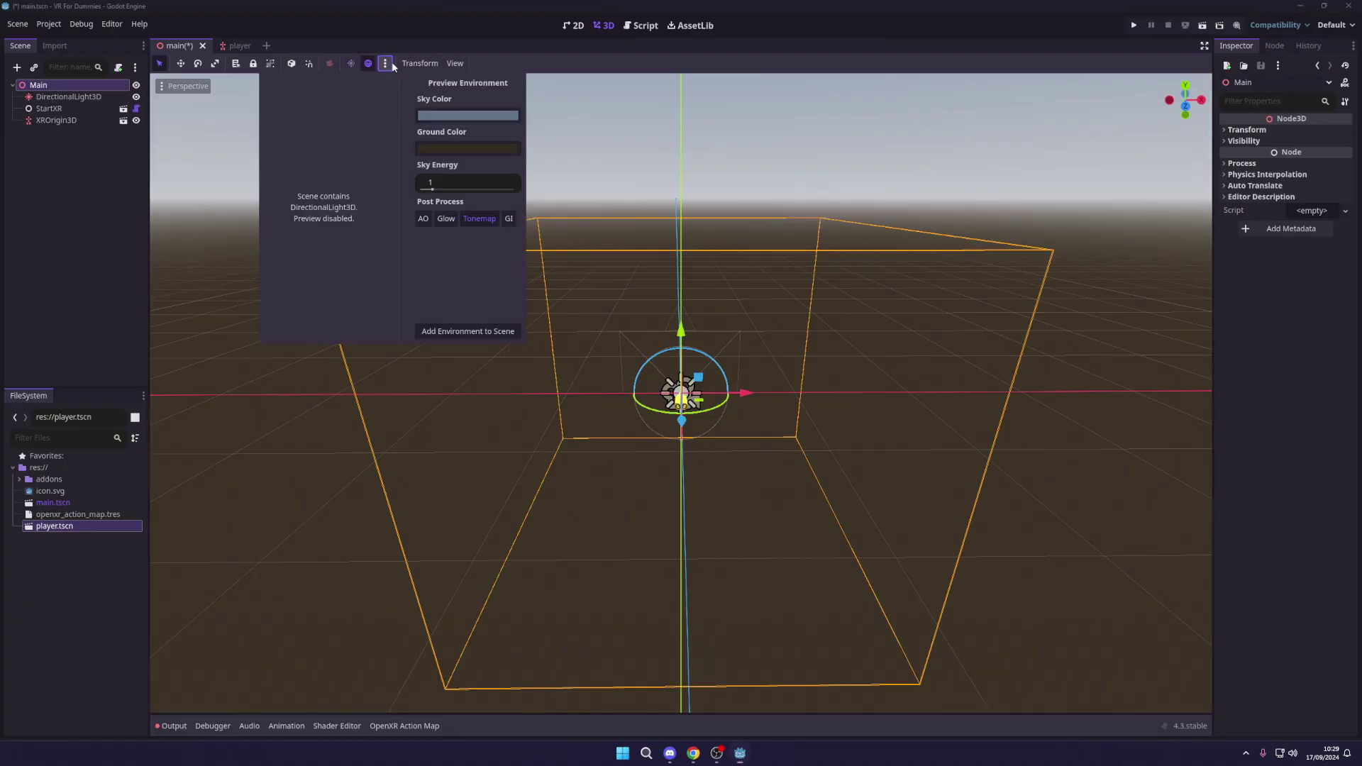
{"action": "left_click", "coordinate": [468, 332]}
- Look over the main scene with its new light and environment nodes, and save it
{"action": "left_click", "coordinate": [79, 111]}
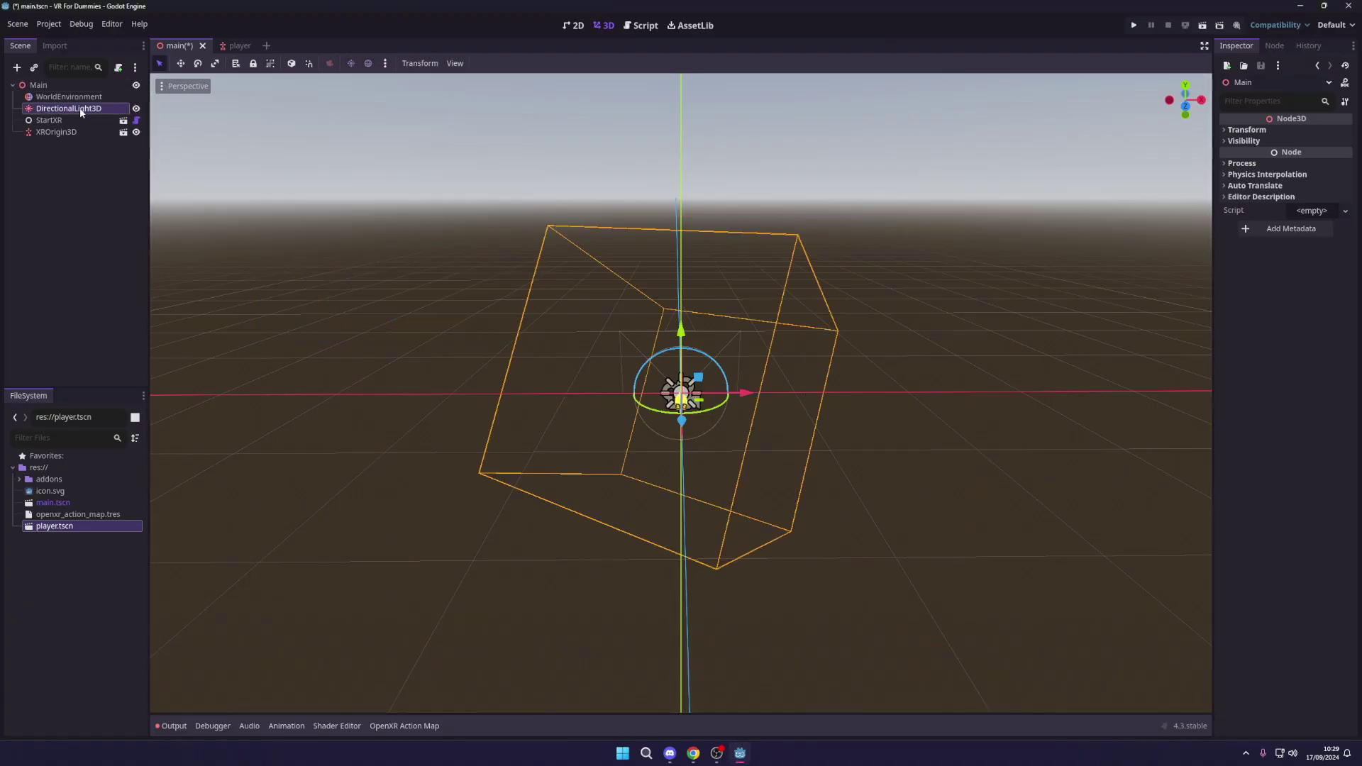
{"action": "left_click", "coordinate": [71, 86]}
{"action": "middle_click_drag", "start_coordinate": [482, 424], "coordinate": [733, 387]}
{"action": "scroll", "coordinate": [776, 423], "scroll_direction": "up", "scroll_amount": 11}
{"action": "scroll", "coordinate": [776, 424], "scroll_direction": "down", "scroll_amount": 6}
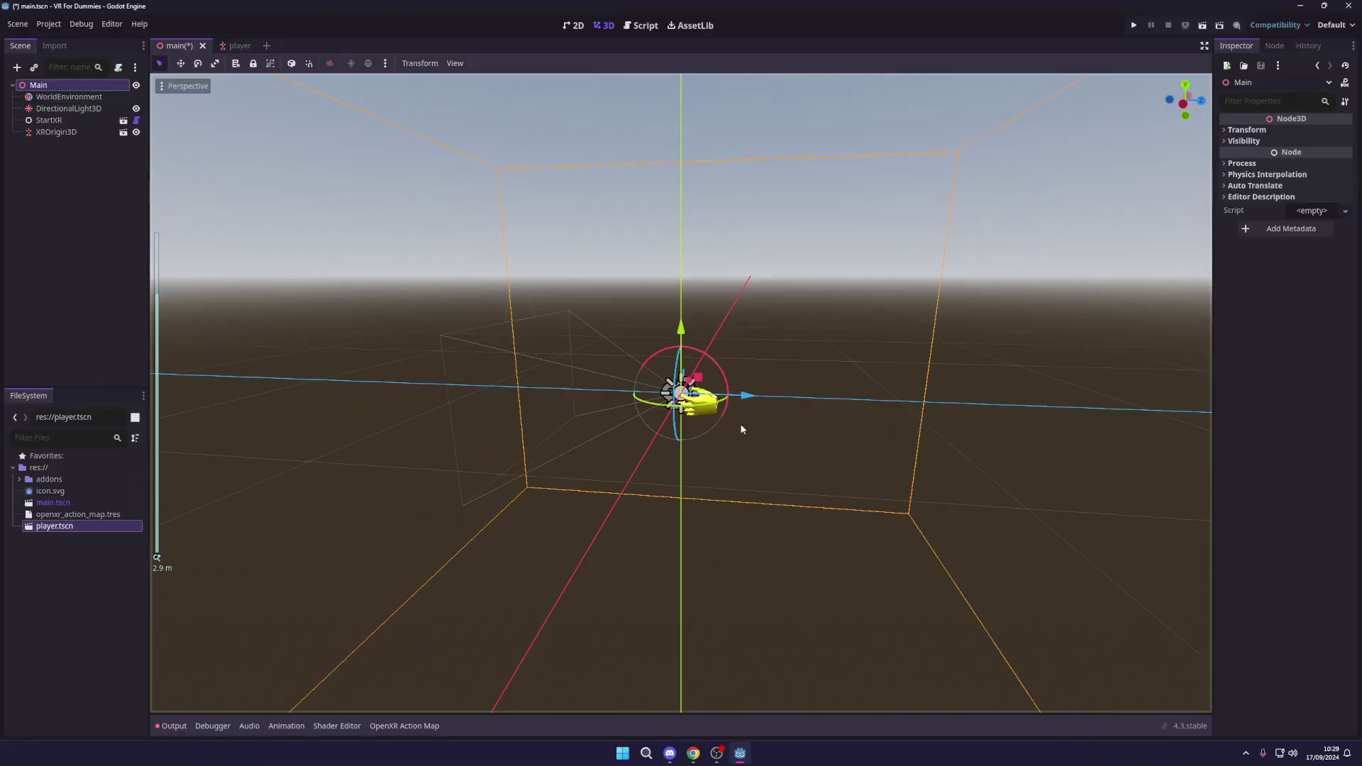
{"action": "left_click", "coordinate": [65, 210]}
{"action": "key", "text": "ctrl+s"}
- Toggle the DirectionalLight3D node's visibility off and on to compare the scene's lighting
{"action": "left_click", "coordinate": [107, 97]}
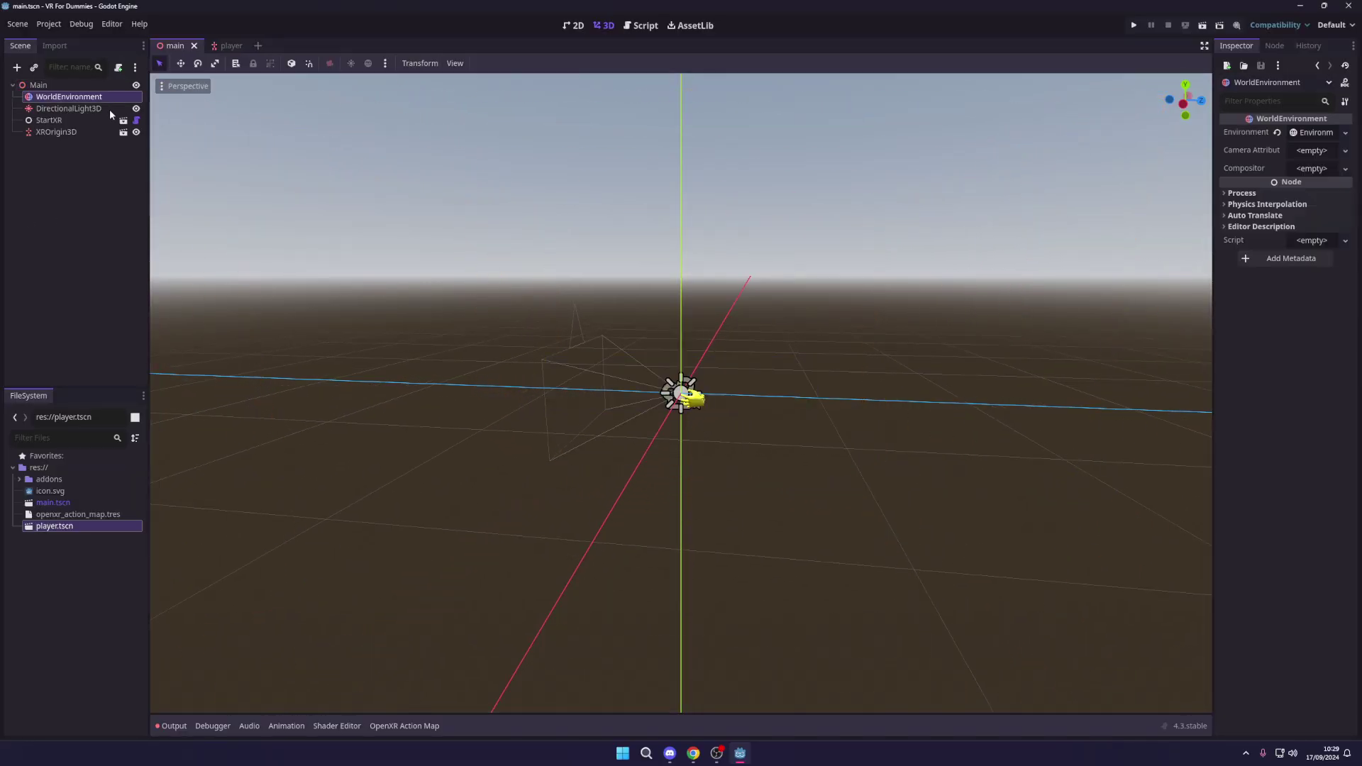
{"action": "left_click", "coordinate": [136, 109]}
{"action": "left_click", "coordinate": [136, 109]}
{"action": "left_click", "coordinate": [137, 109]}
{"action": "double_click", "coordinate": [121, 95]}
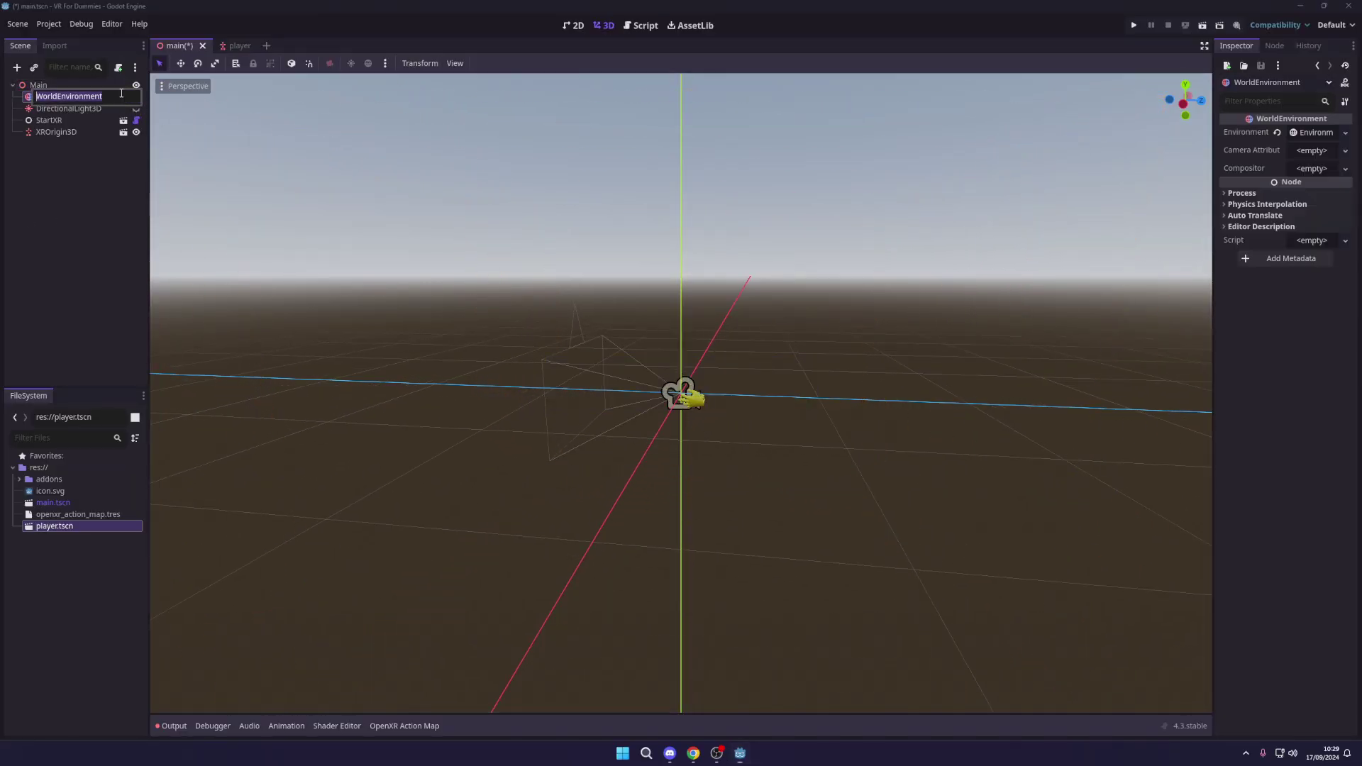
{"action": "key", "text": "Escape"}
{"action": "left_click", "coordinate": [137, 103]}
{"action": "left_click", "coordinate": [136, 108]}
{"action": "left_click", "coordinate": [136, 109]}
{"action": "middle_click_drag", "start_coordinate": [525, 284], "coordinate": [437, 307]}
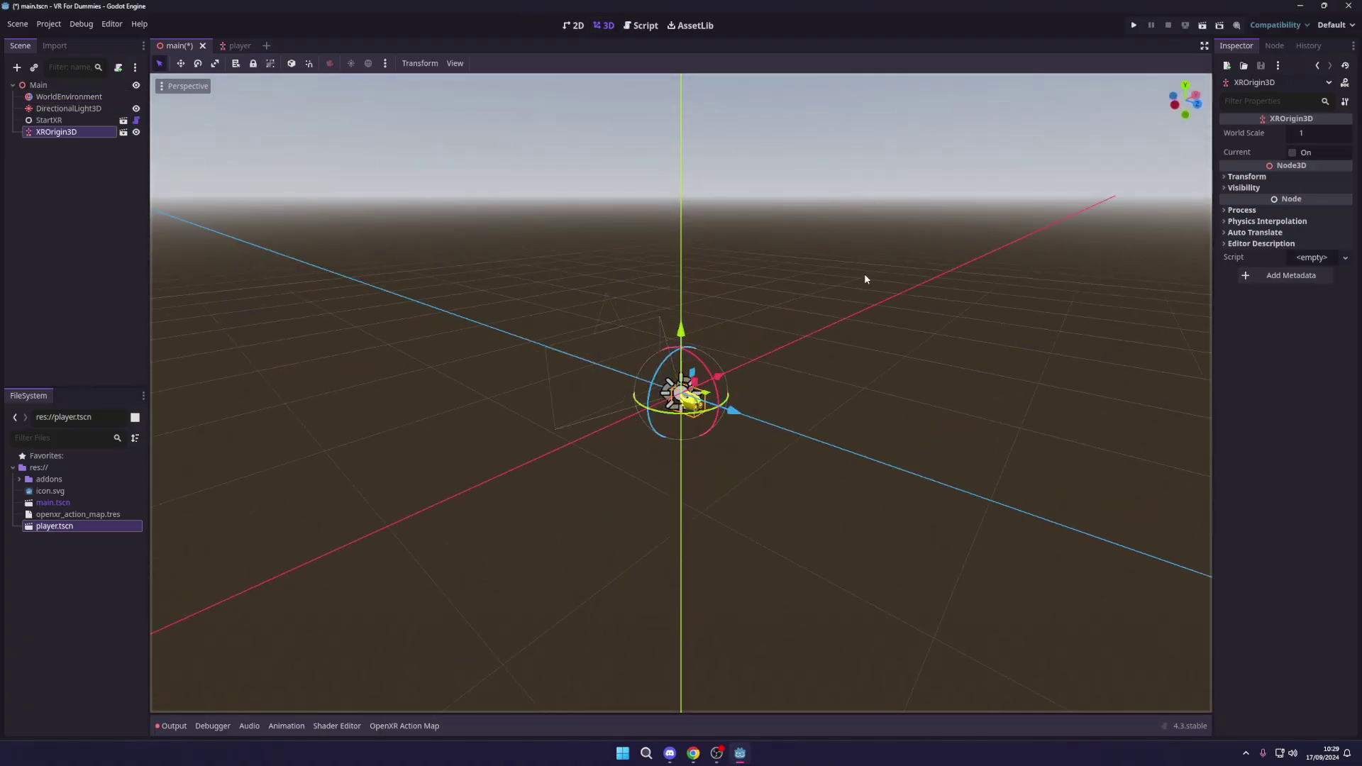
- Search the computer for "meta" and launch the Meta Quest Link app
{"action": "key", "text": "super+s"}
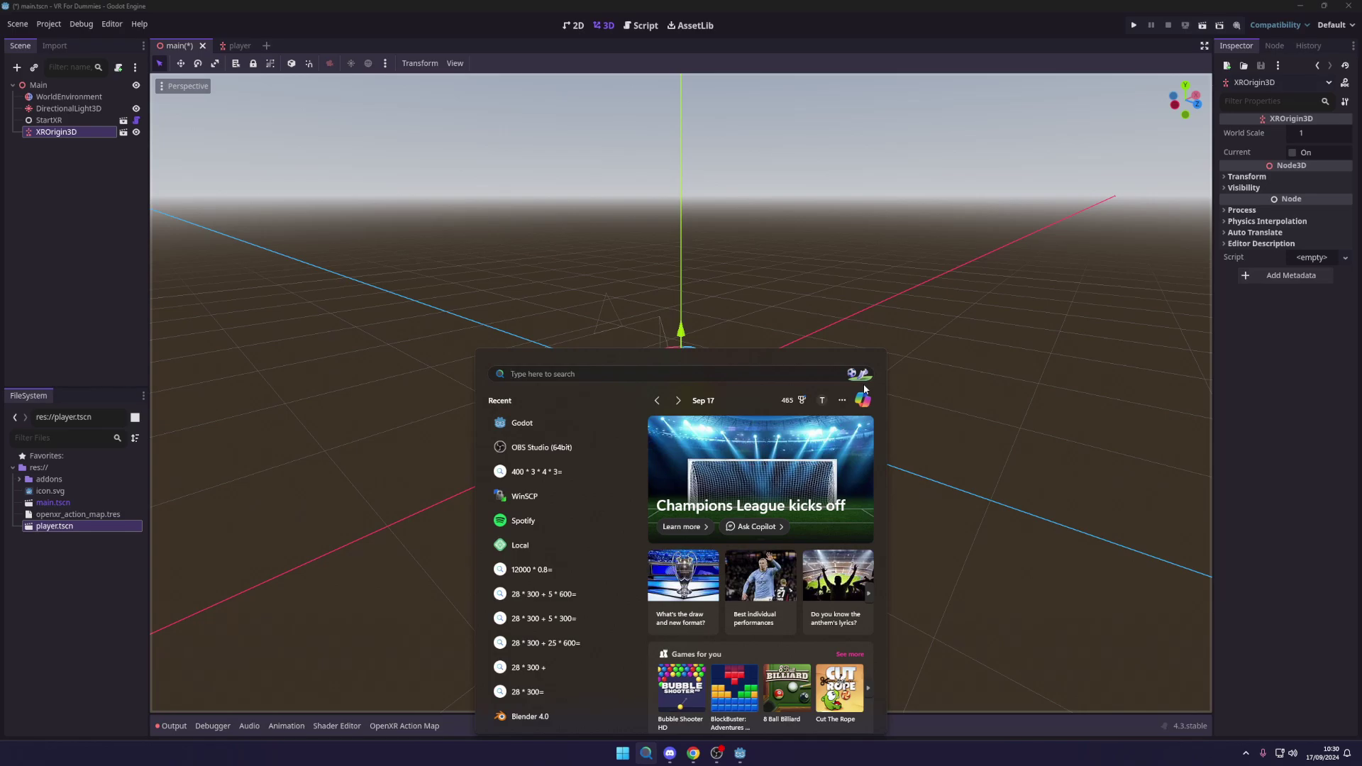
{"action": "key", "text": "Escape"}
{"action": "key", "text": "super+s"}
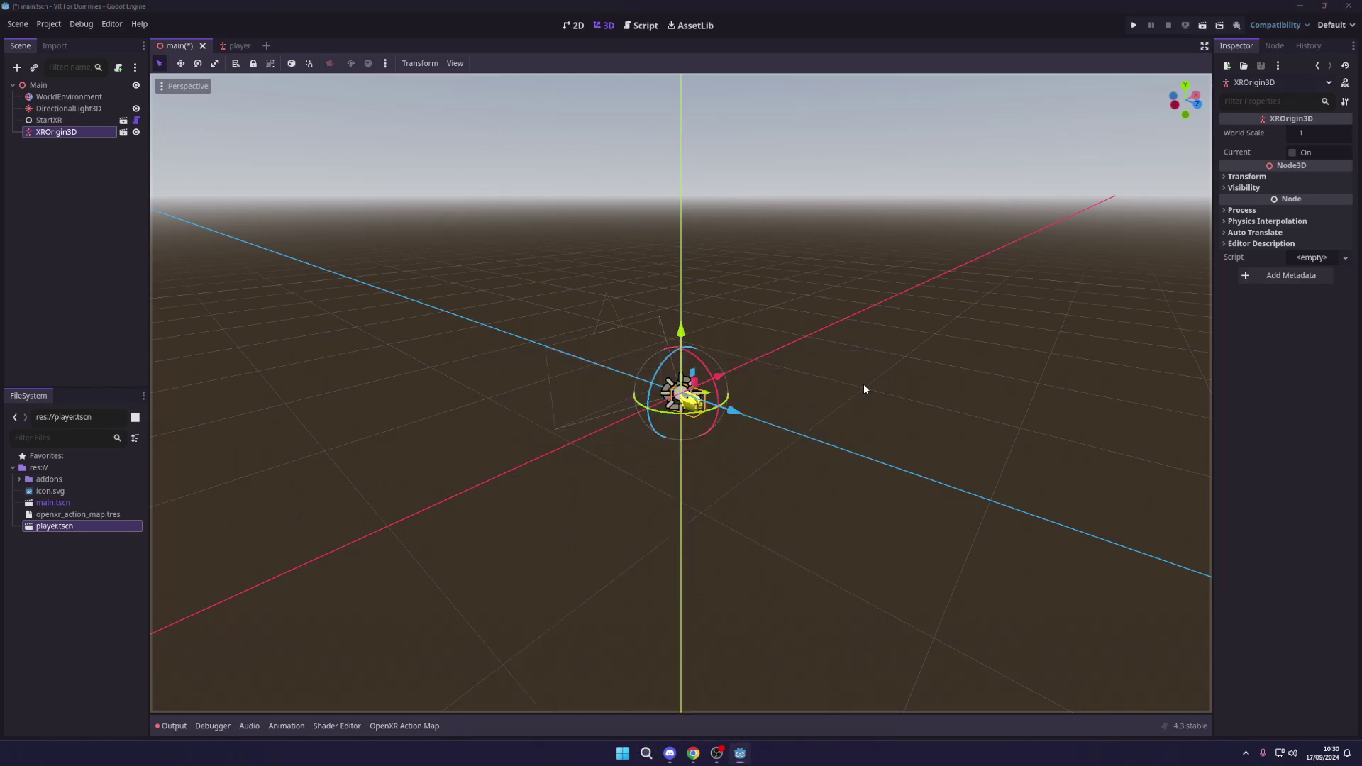
{"action": "type", "text": "meta"}
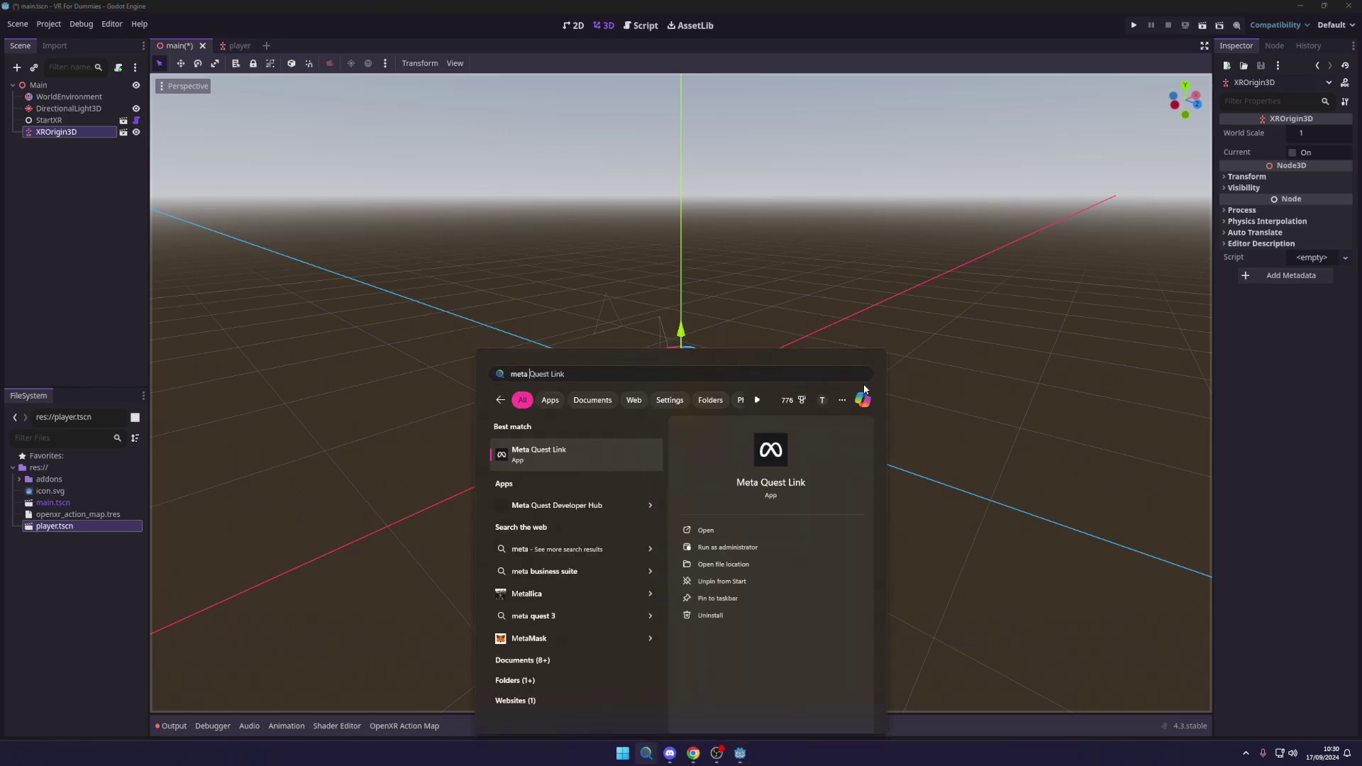
{"action": "key", "text": "Return"}
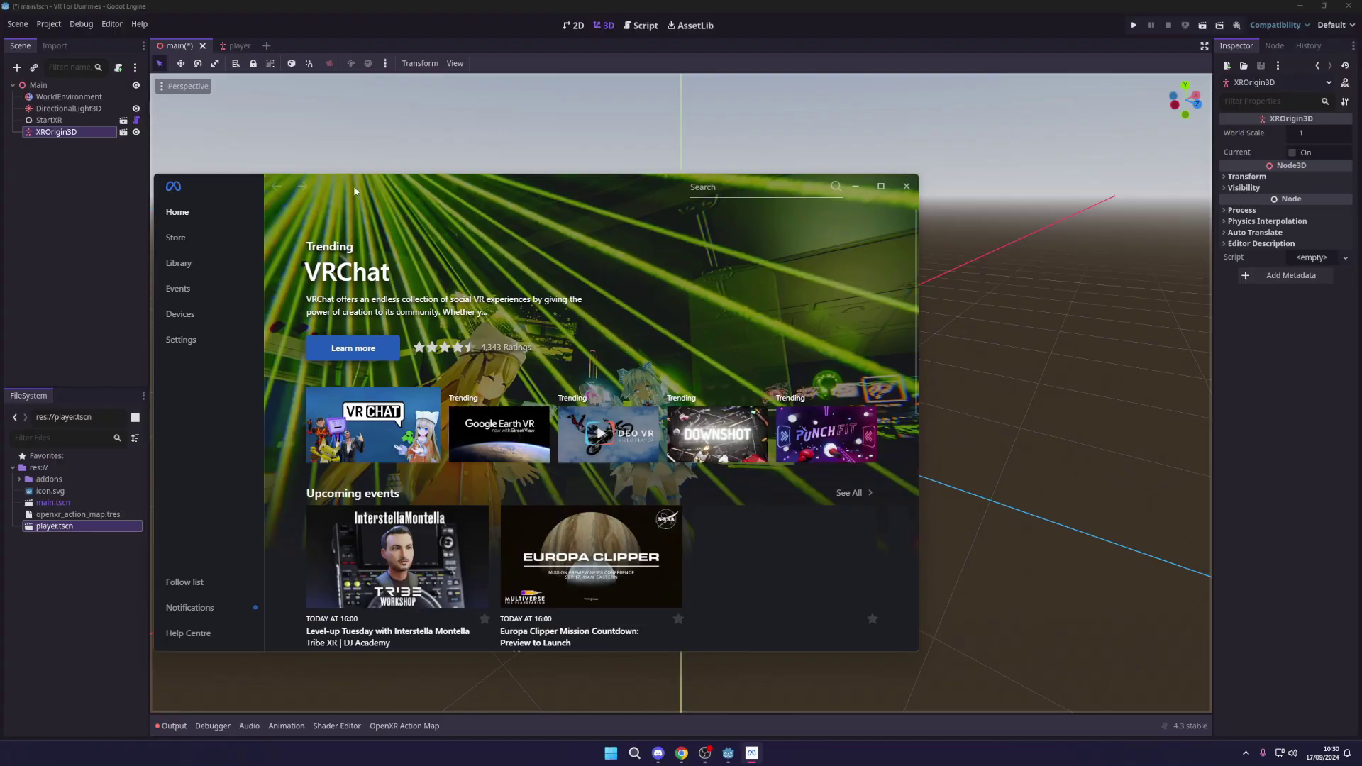
- Check the headset's connection status among the Meta Quest Link devices and minimise the app to return to Godot
{"action": "left_click_drag", "start_coordinate": [353, 185], "coordinate": [374, 175]}
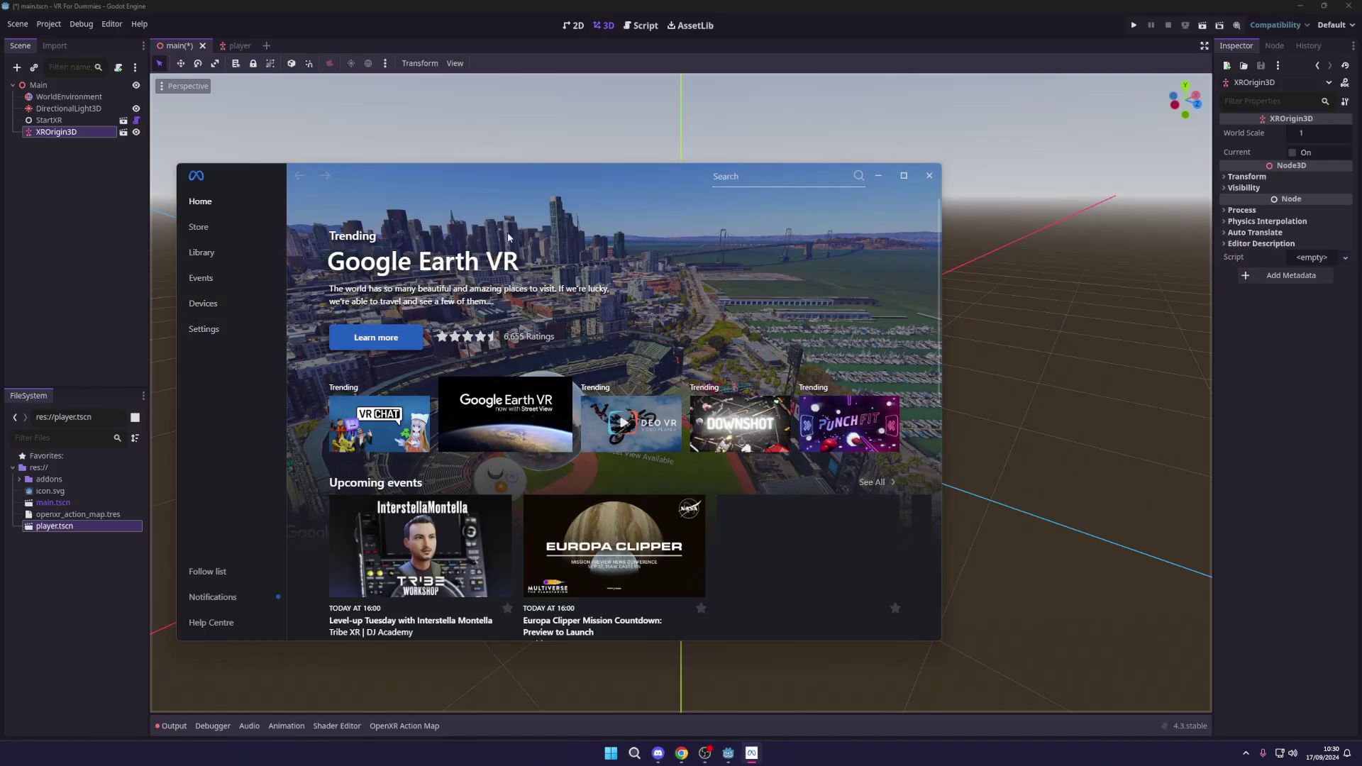
{"action": "left_click_drag", "start_coordinate": [446, 189], "coordinate": [480, 158]}
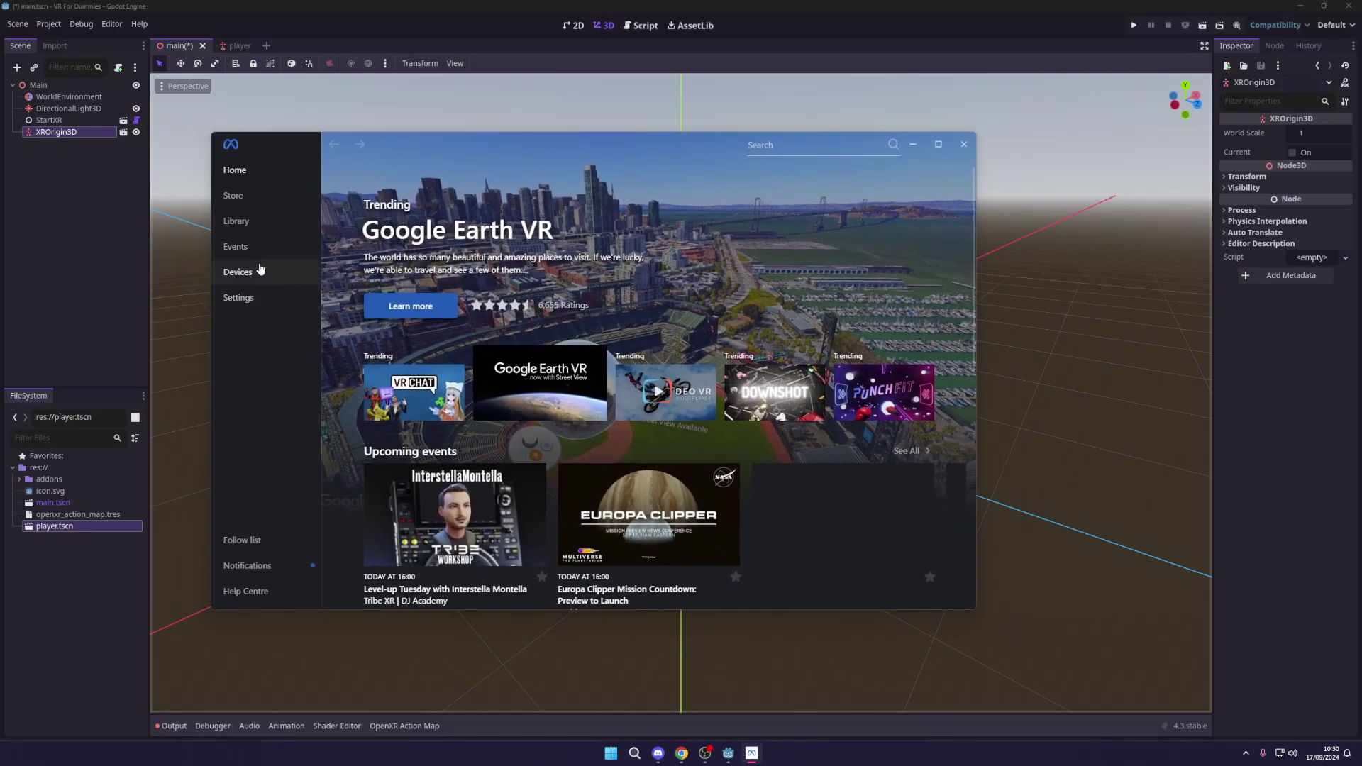
{"action": "left_click", "coordinate": [262, 269]}
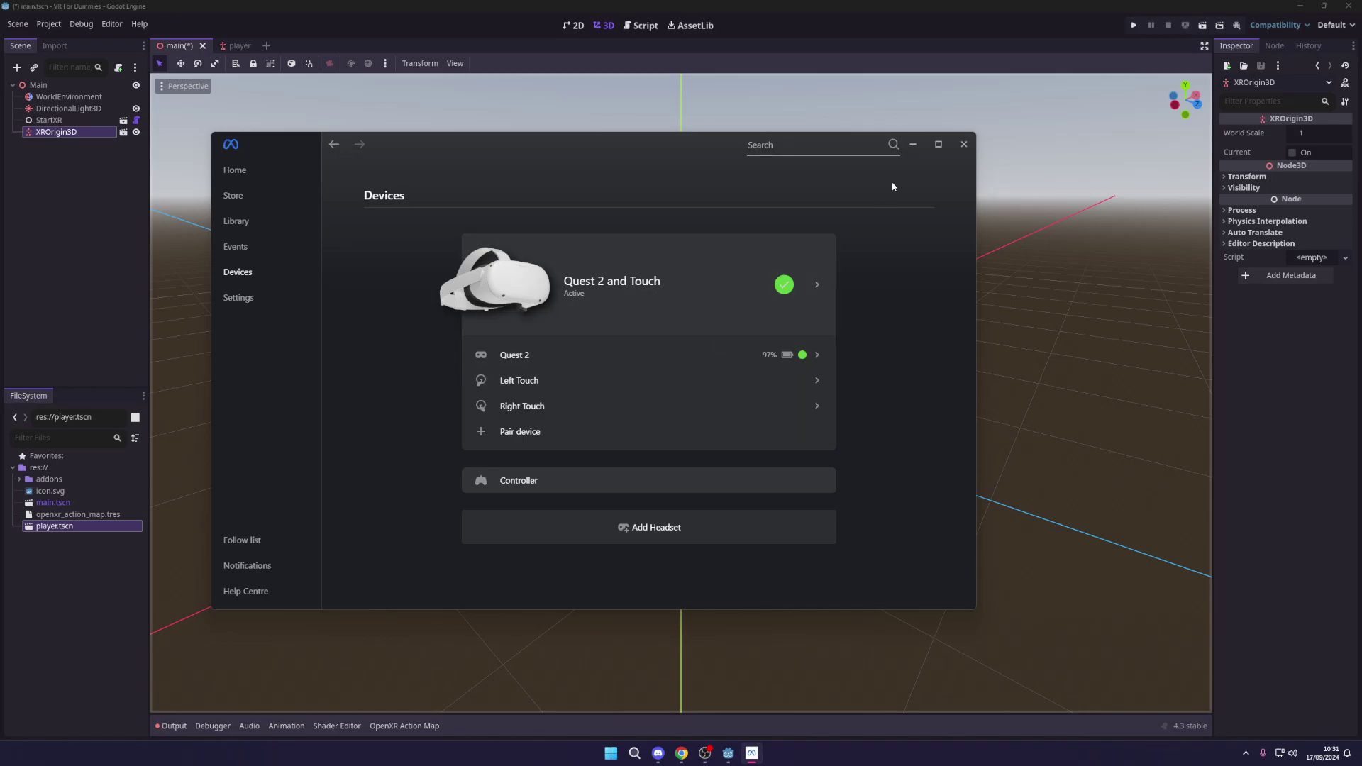
{"action": "left_click", "coordinate": [912, 145]}
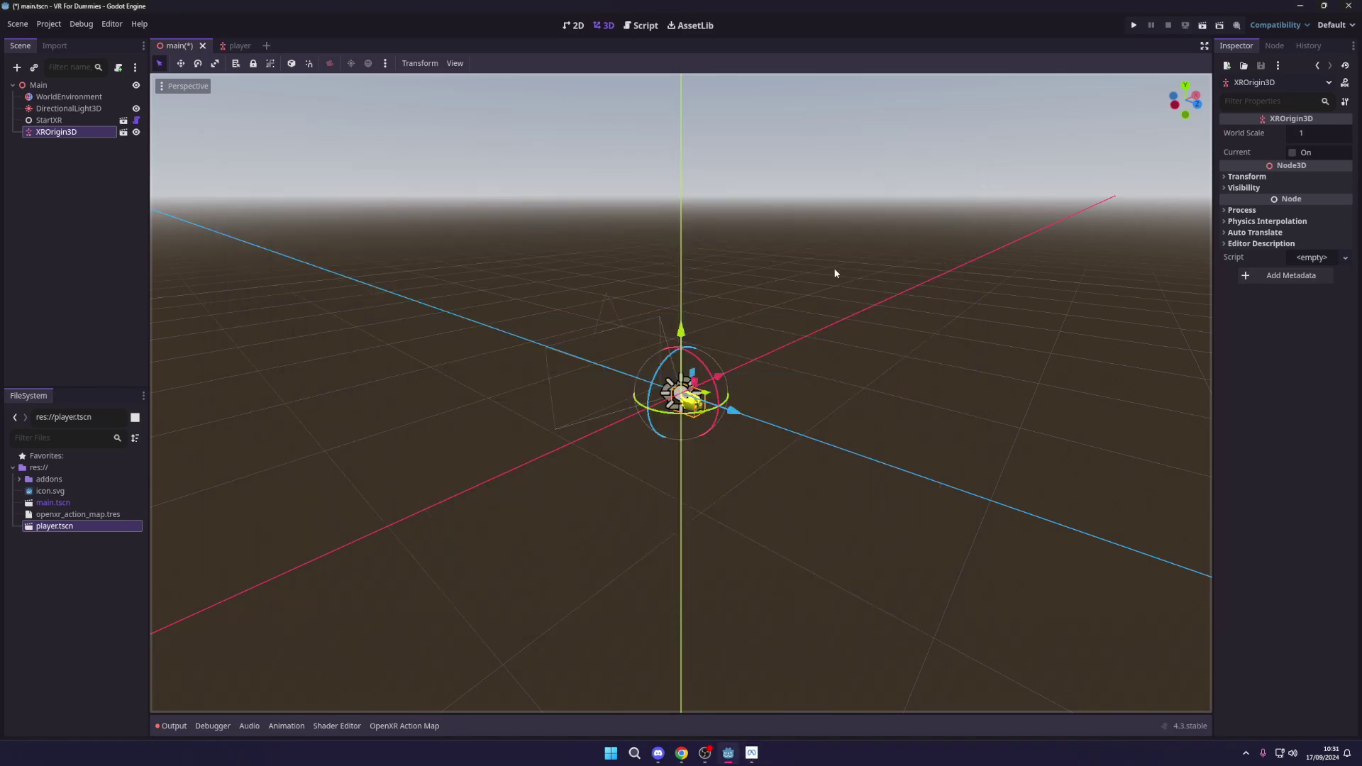
- Run the project to test the VR scene on the headset, and close the running game
{"action": "left_click", "coordinate": [1133, 26]}
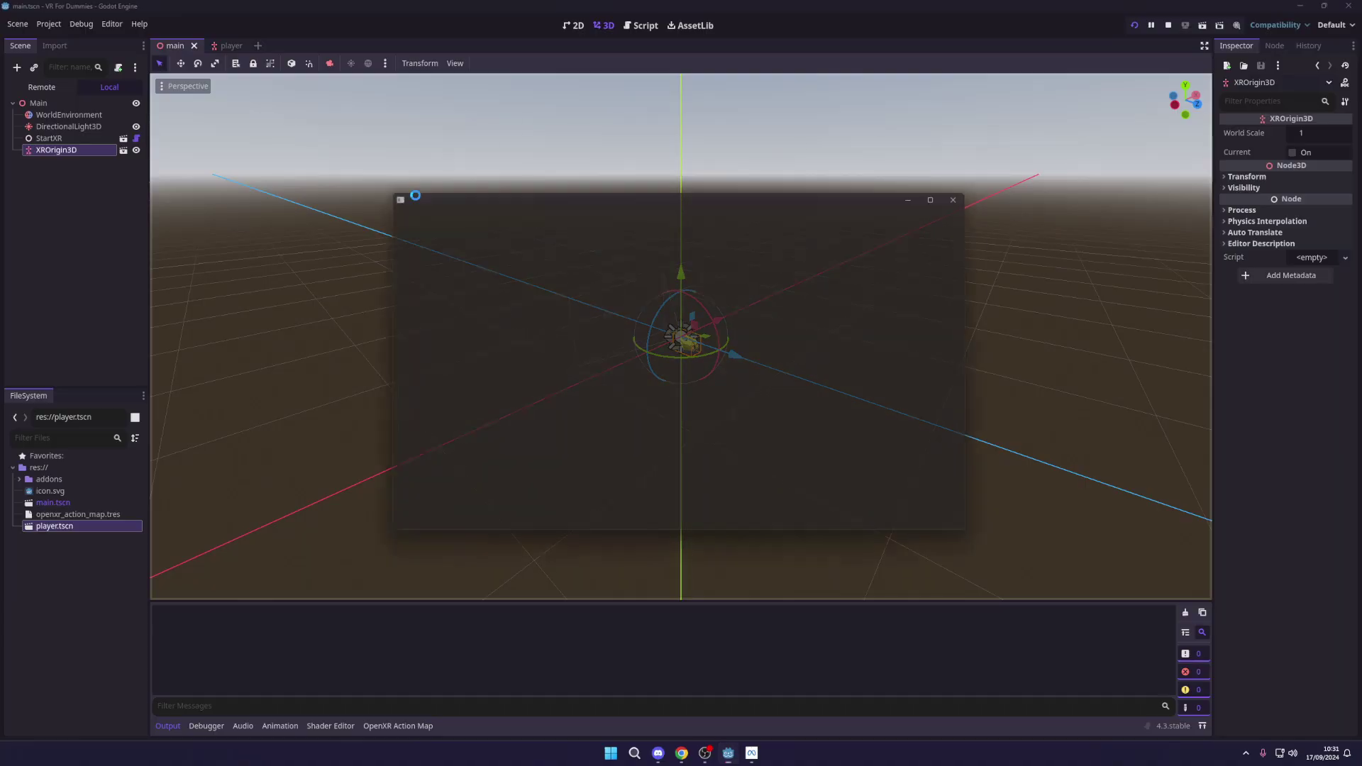
{"action": "left_click", "coordinate": [949, 191]}
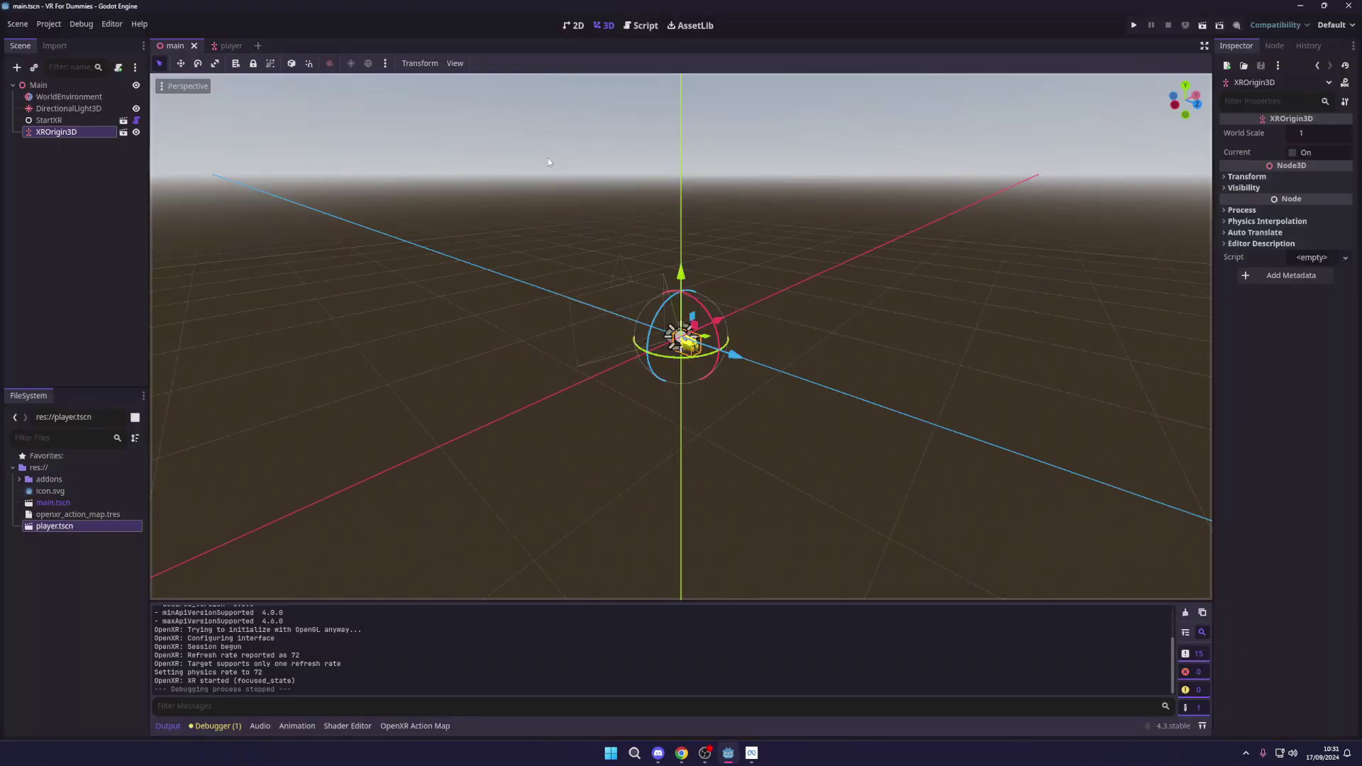
{"action": "middle_click_drag", "start_coordinate": [512, 312], "coordinate": [492, 308]}
- Add a MeshInstance3D node under Main and assign a new plane mesh to it
{"action": "left_click", "coordinate": [100, 144]}
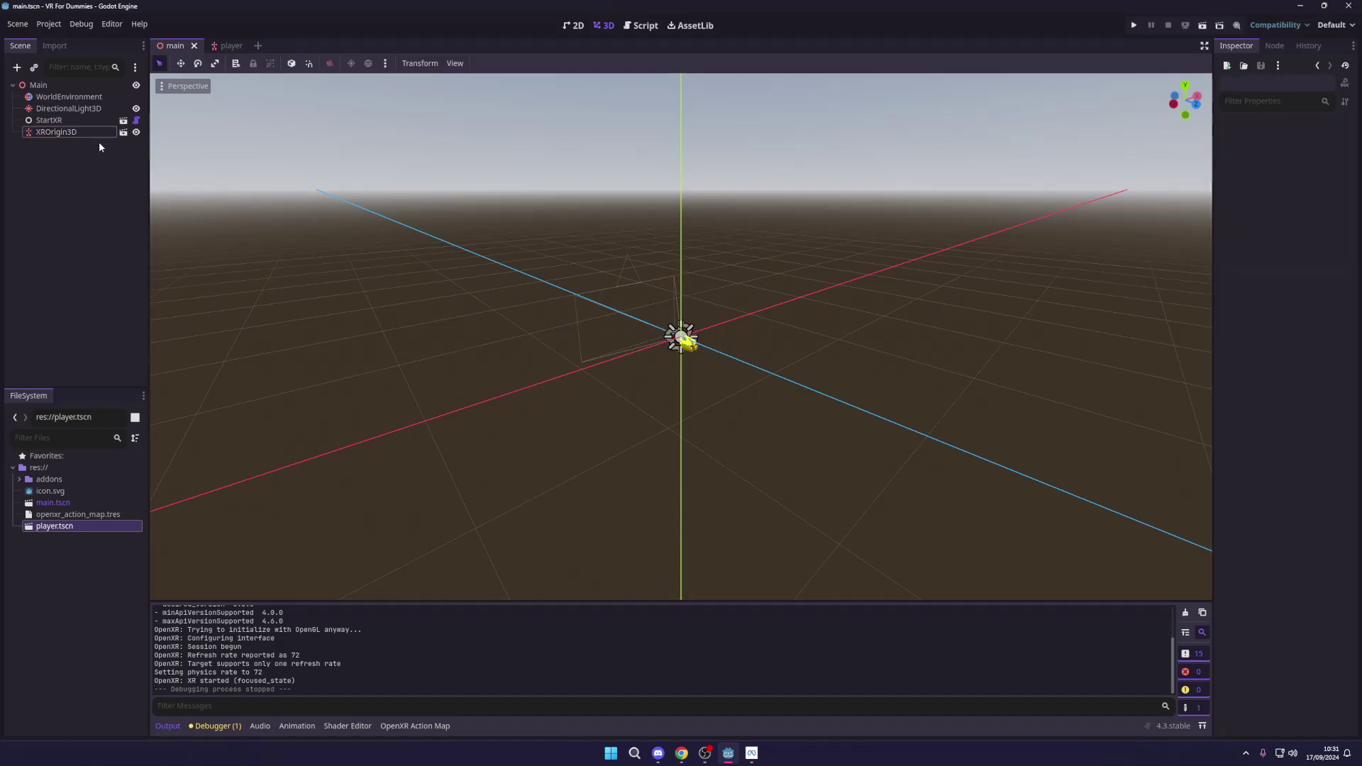
{"action": "key", "text": "ctrl+a"}
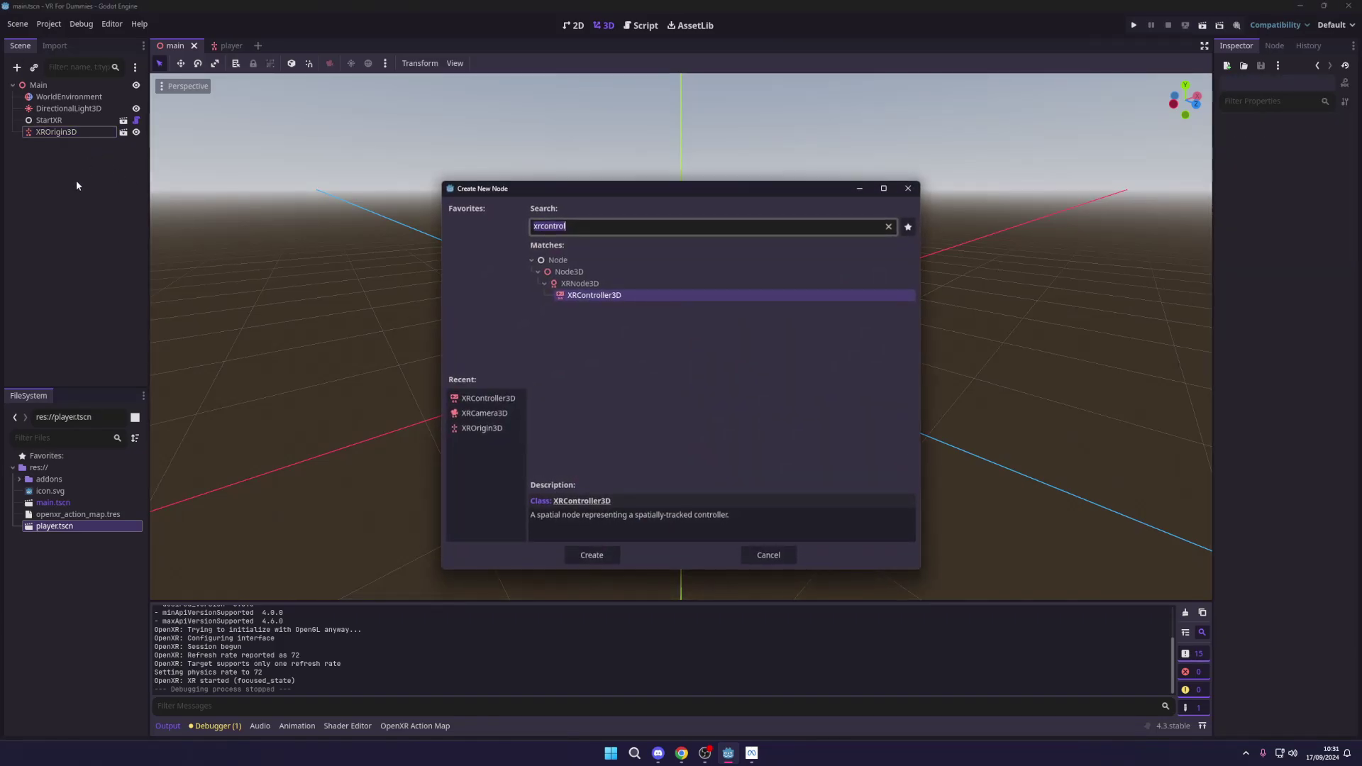
{"action": "type", "text": "mesh"}
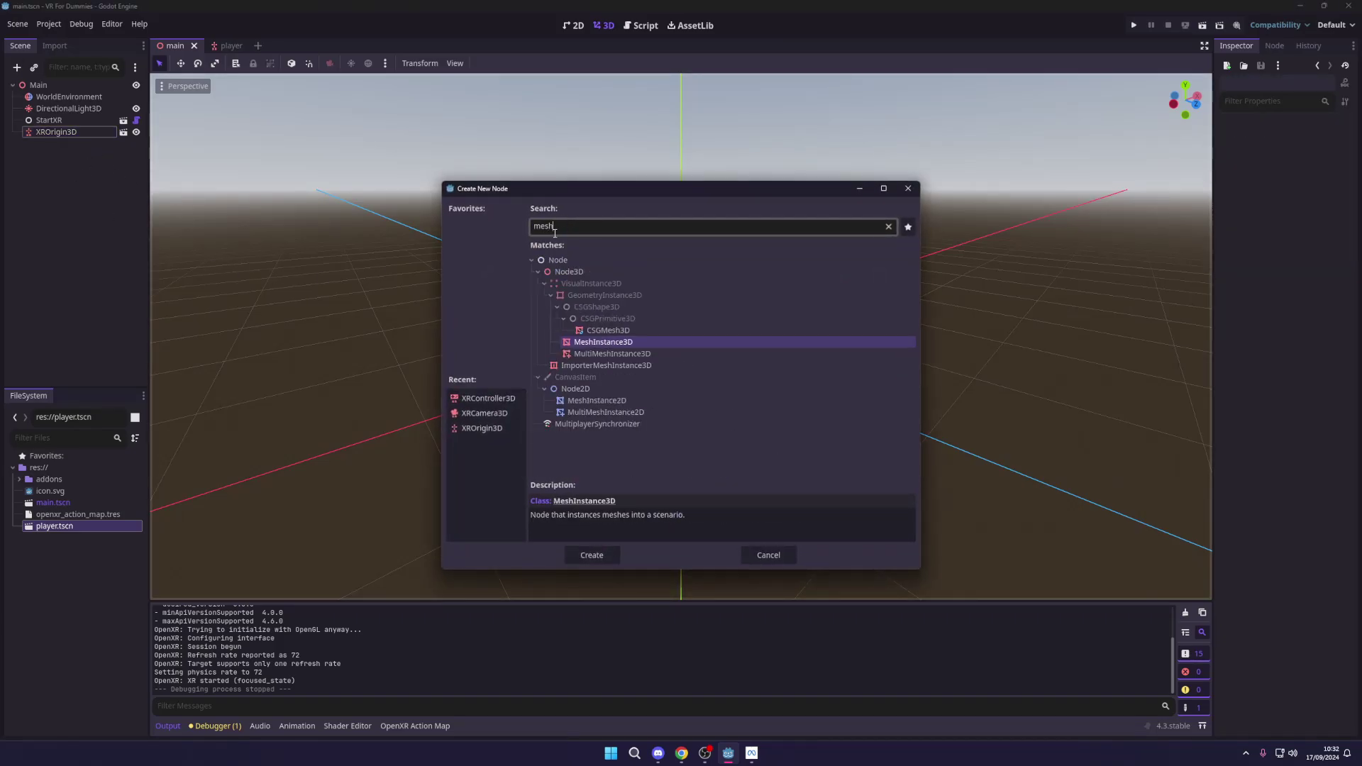
{"action": "key", "text": "Return"}
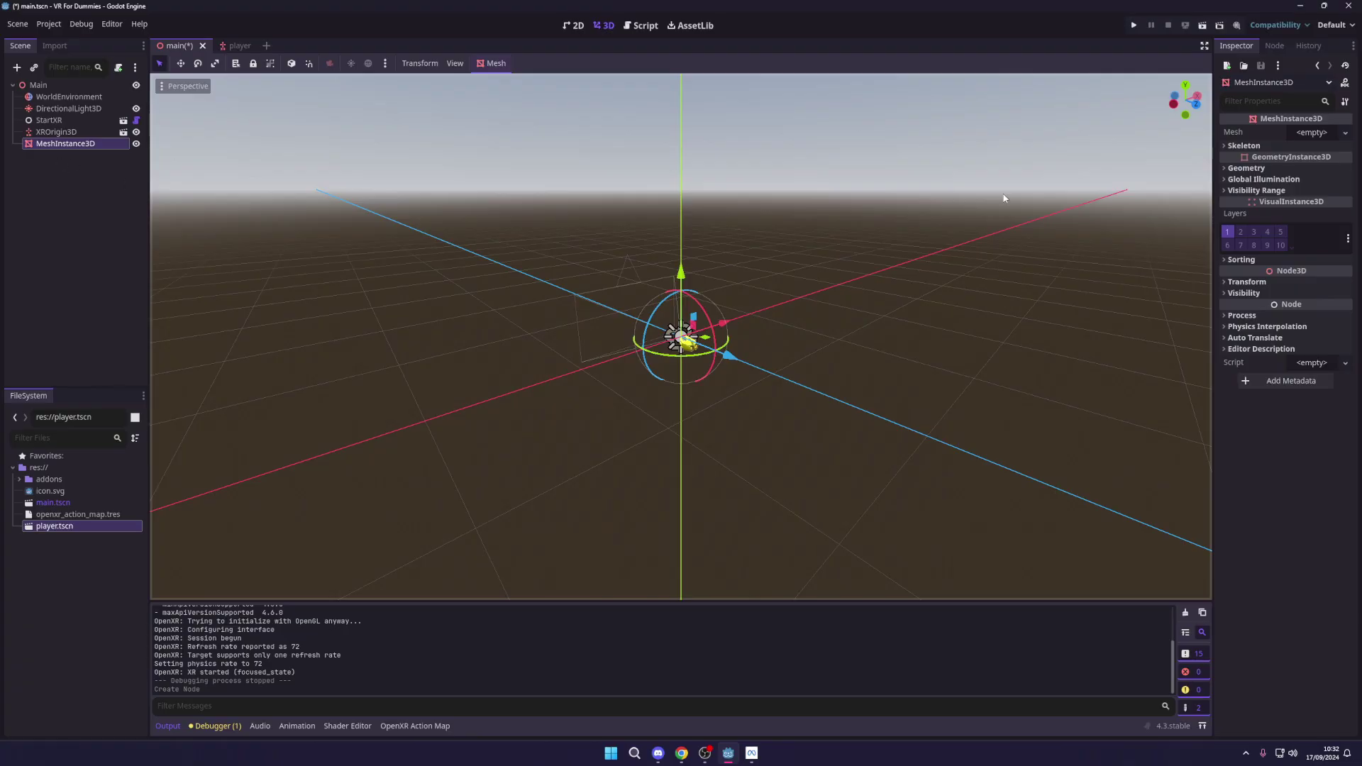
{"action": "left_click", "coordinate": [1312, 132]}
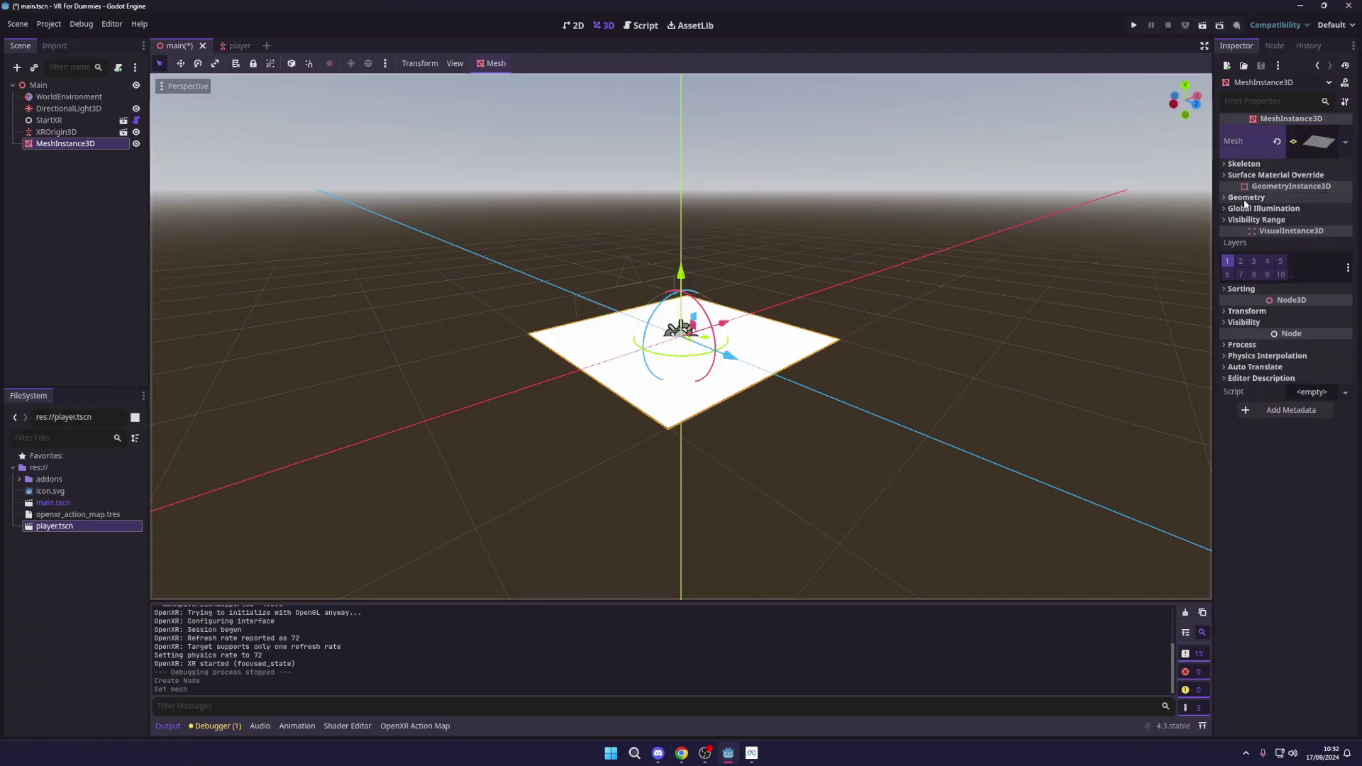
- Set the plane mesh's size to 10 m by 10 m
{"action": "left_click", "coordinate": [1316, 146]}
{"action": "left_click", "coordinate": [1308, 250]}
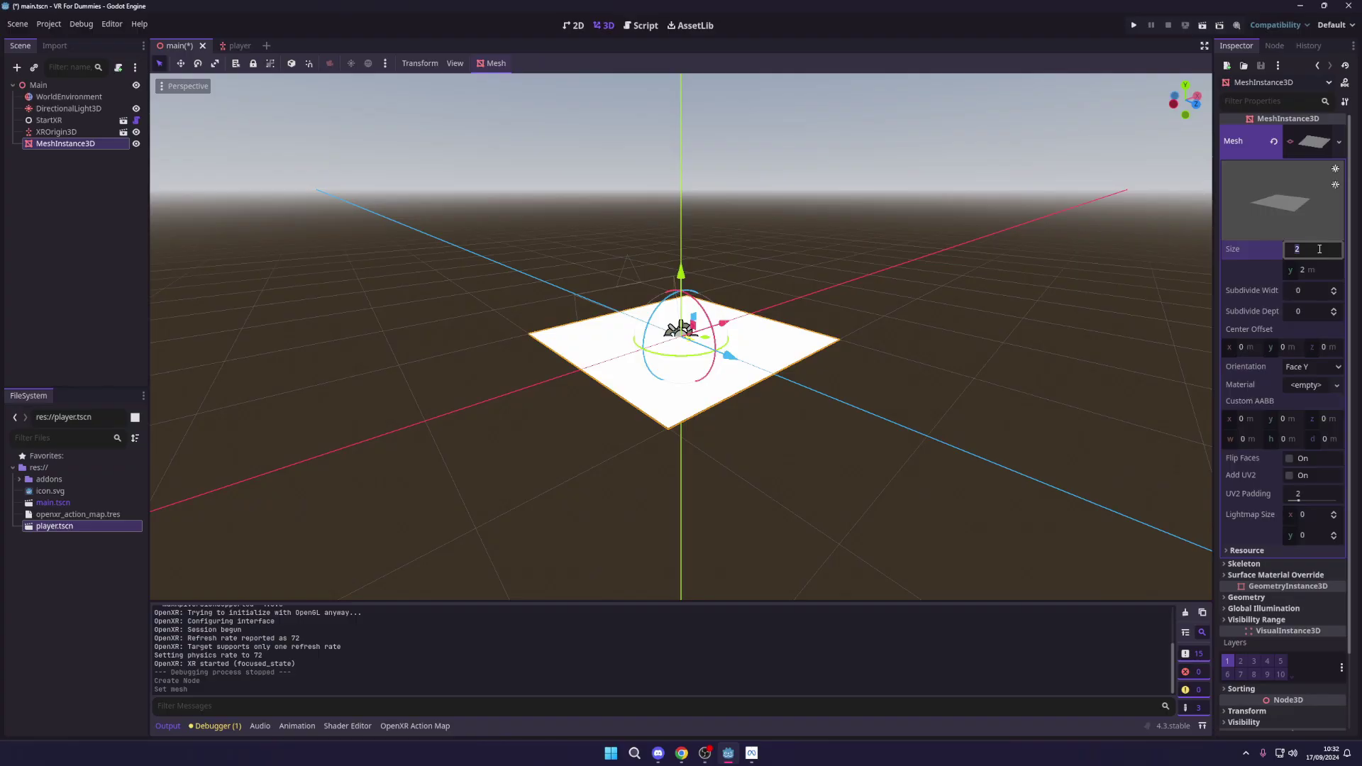
{"action": "type", "text": "10"}
{"action": "key", "text": "Tab"}
{"action": "type", "text": "10"}
{"action": "key", "text": "Return"}
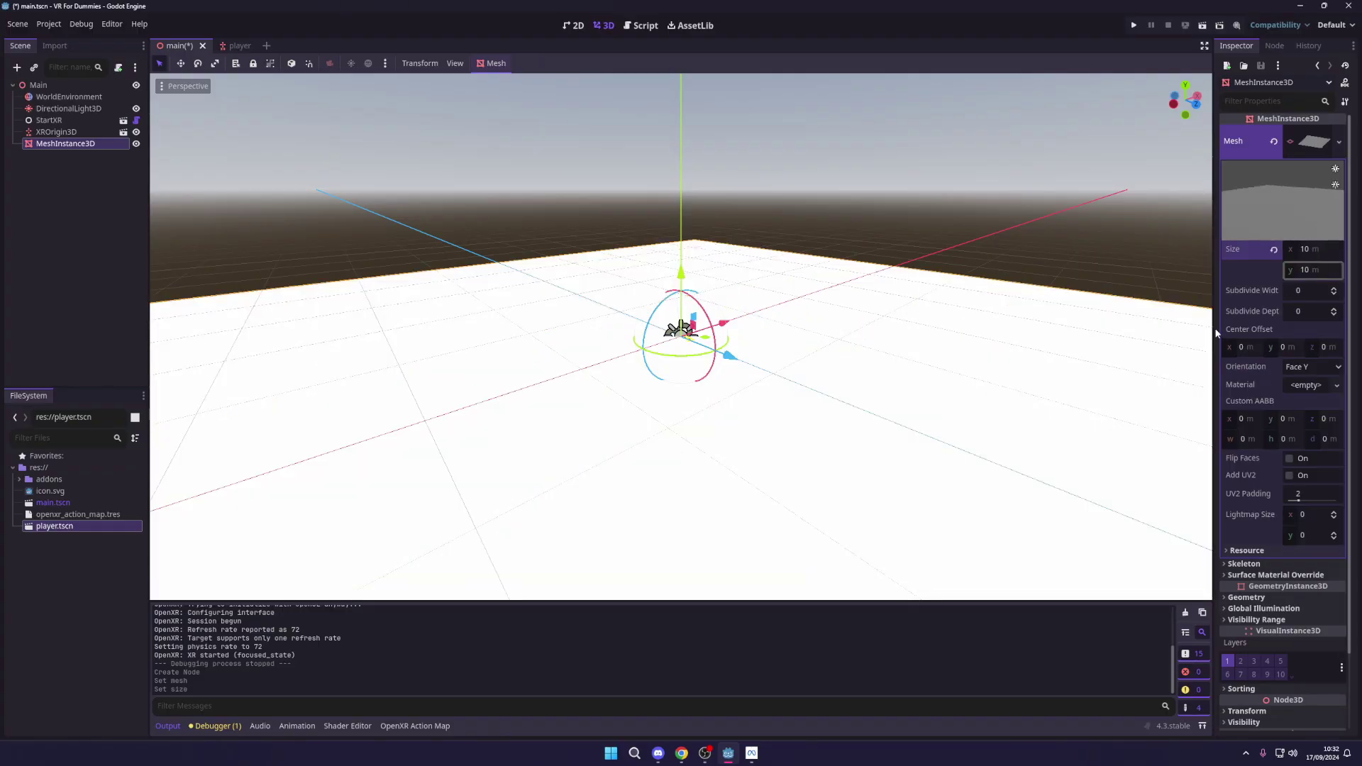
{"action": "left_click", "coordinate": [1304, 149]}
{"action": "left_click", "coordinate": [1305, 148]}
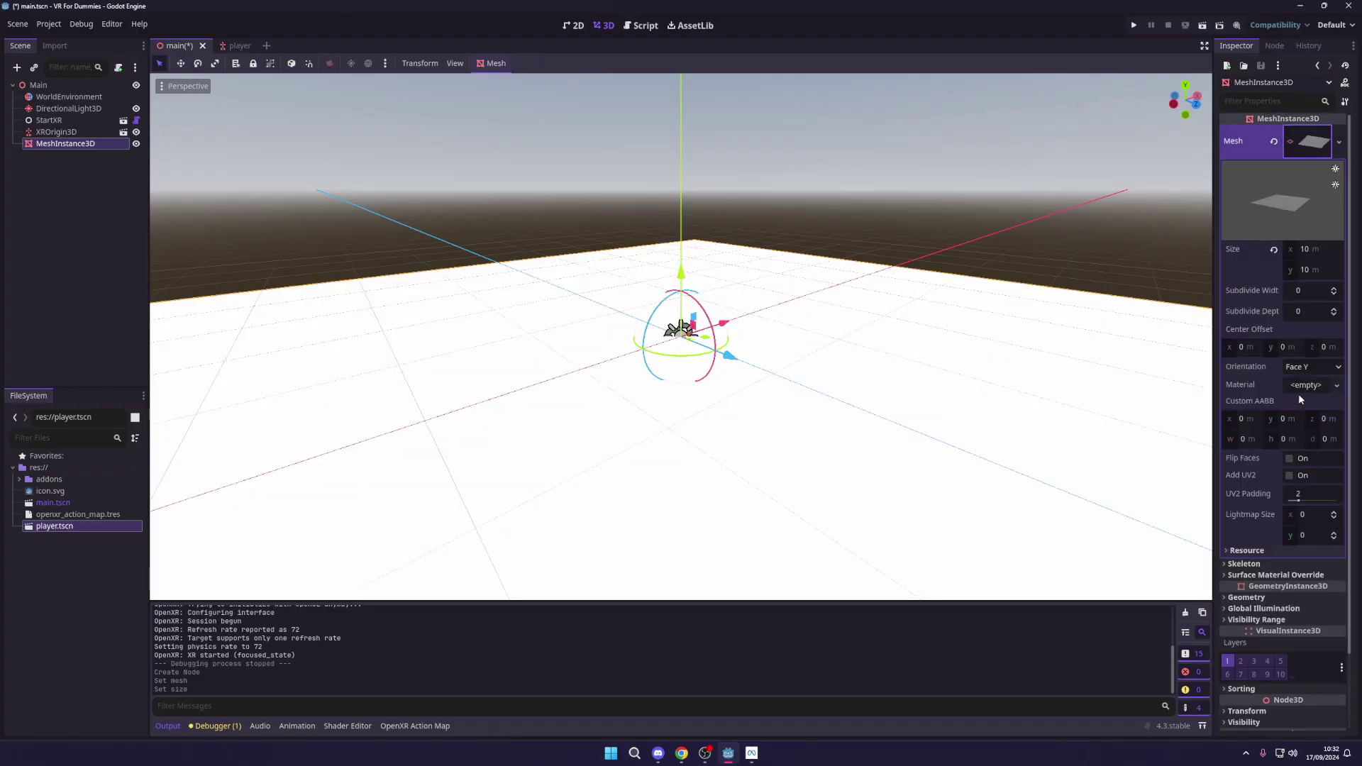
- Assign a new StandardMaterial3D to the plane mesh and expand the material's properties
{"action": "left_click", "coordinate": [1302, 386]}
{"action": "left_click", "coordinate": [1291, 402]}
{"action": "left_click", "coordinate": [1303, 397]}
{"action": "scroll", "coordinate": [1278, 401], "scroll_direction": "down", "scroll_amount": 4}
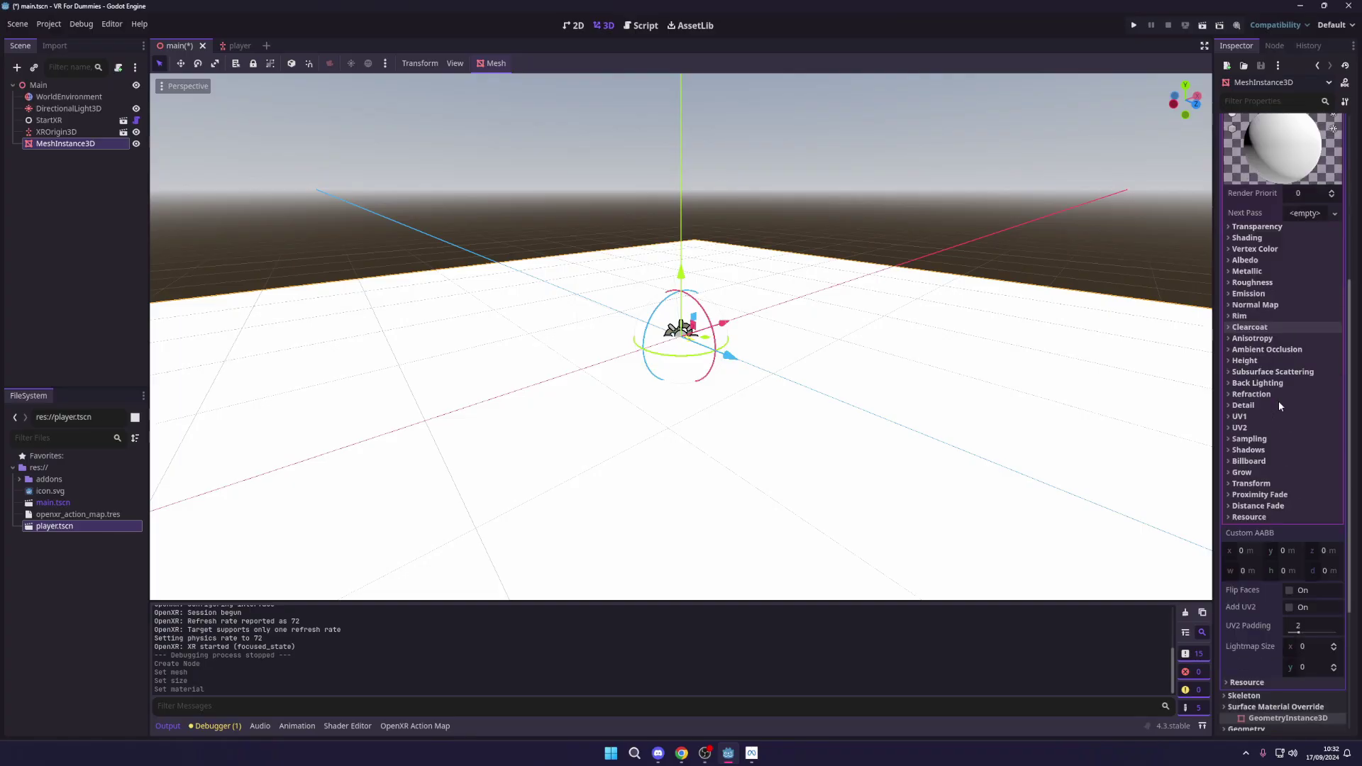
- Darken the floor material's albedo colour to grey 737373 and save the main scene
{"action": "left_click", "coordinate": [1298, 260]}
{"action": "left_click", "coordinate": [1306, 276]}
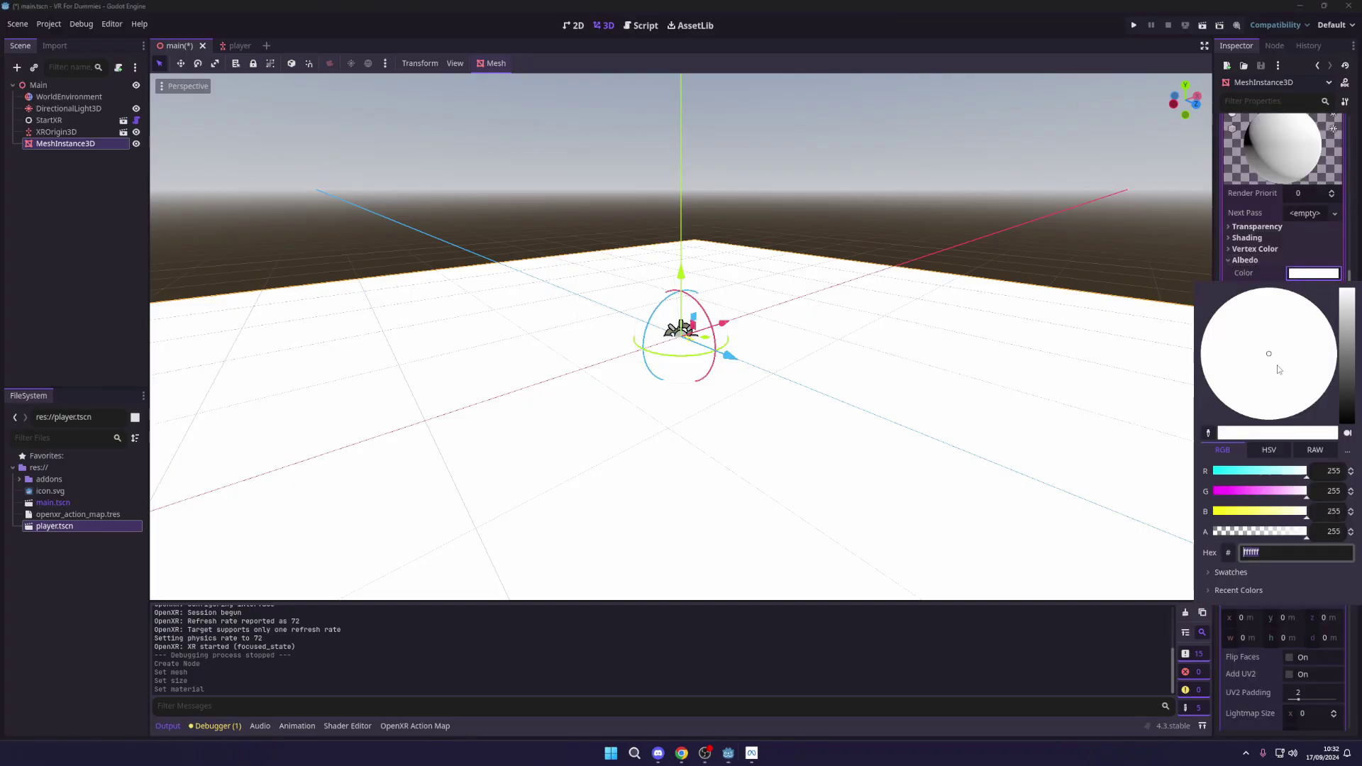
{"action": "left_click_drag", "start_coordinate": [1347, 305], "coordinate": [1350, 362]}
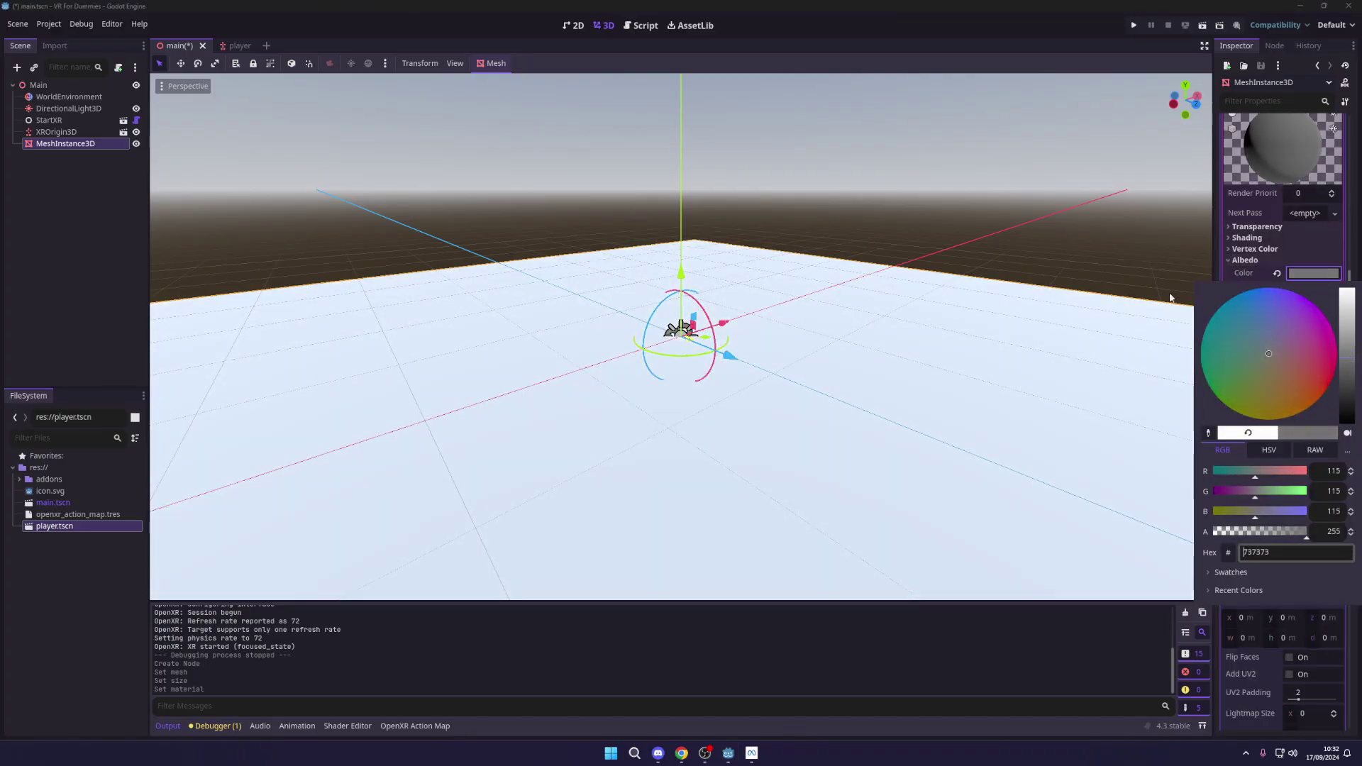
{"action": "middle_click_drag", "start_coordinate": [922, 234], "coordinate": [1057, 237]}
{"action": "scroll", "coordinate": [897, 261], "scroll_direction": "down", "scroll_amount": 10}
{"action": "middle_click_drag", "start_coordinate": [897, 261], "coordinate": [726, 266]}
{"action": "key", "text": "ctrl+s"}
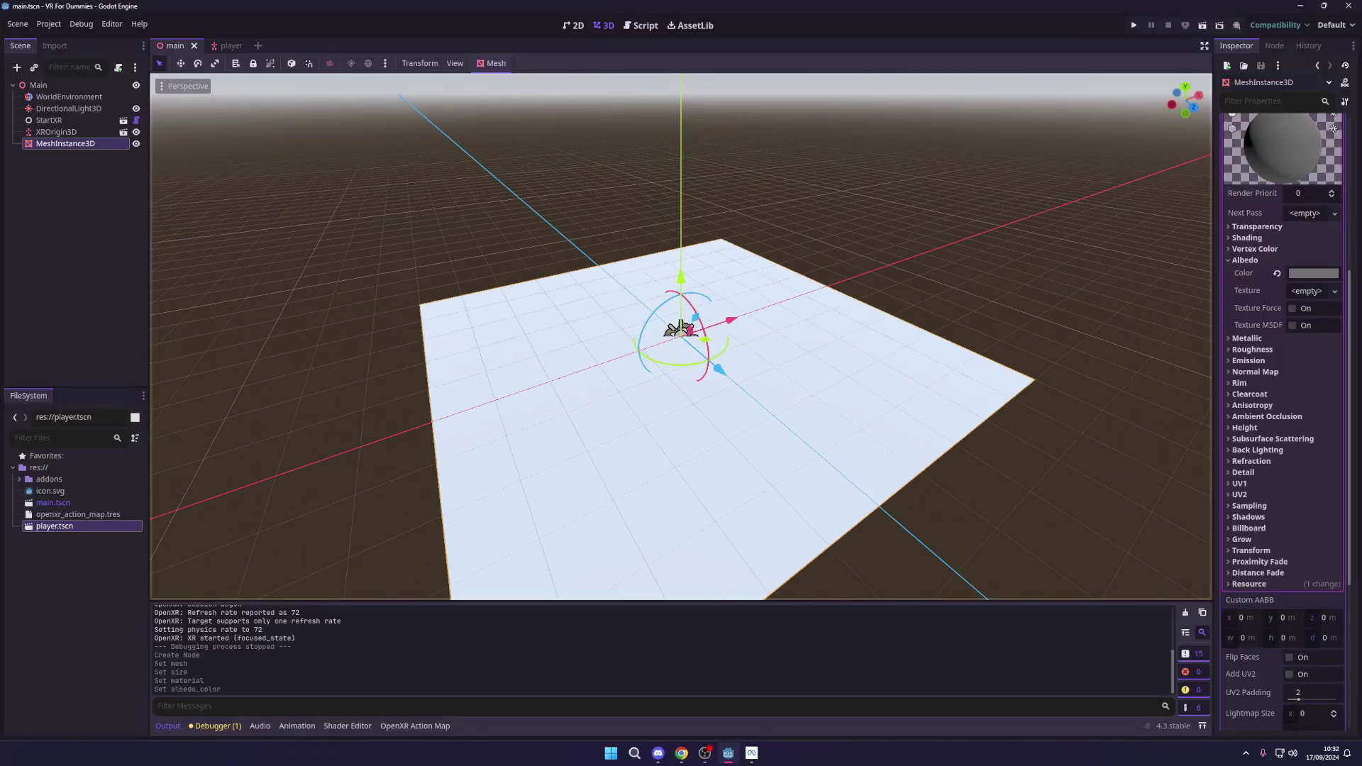
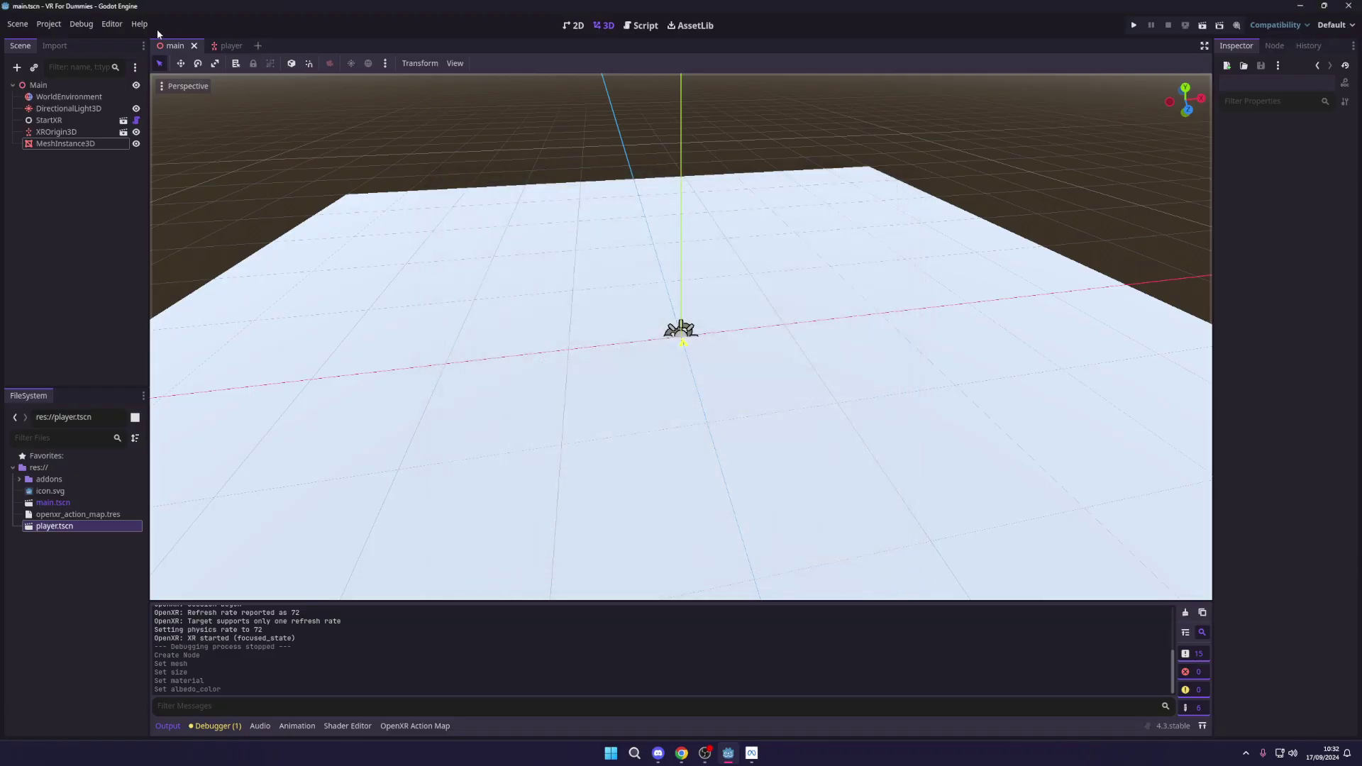
- Add a StaticBody3D node under Main
{"action": "left_click", "coordinate": [34, 67]}
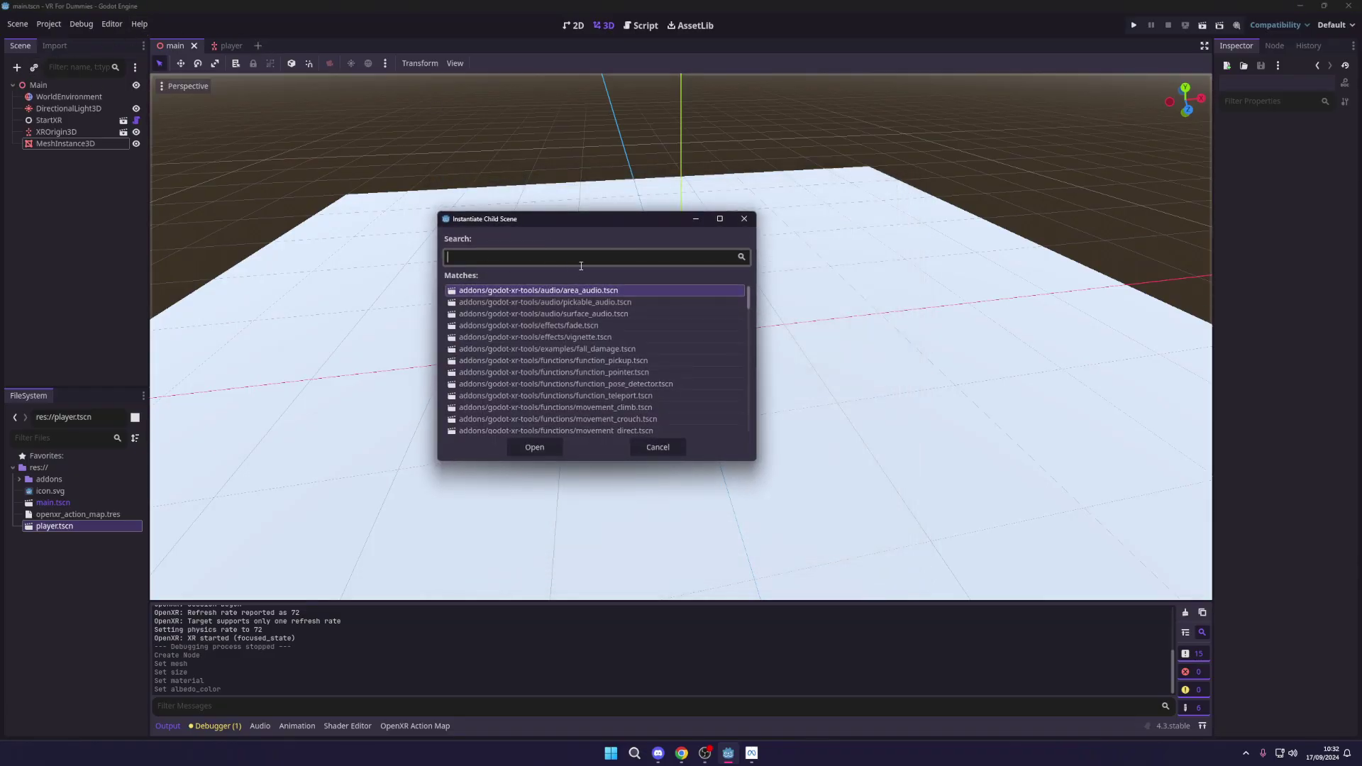
{"action": "left_click", "coordinate": [744, 218]}
{"action": "left_click", "coordinate": [16, 67]}
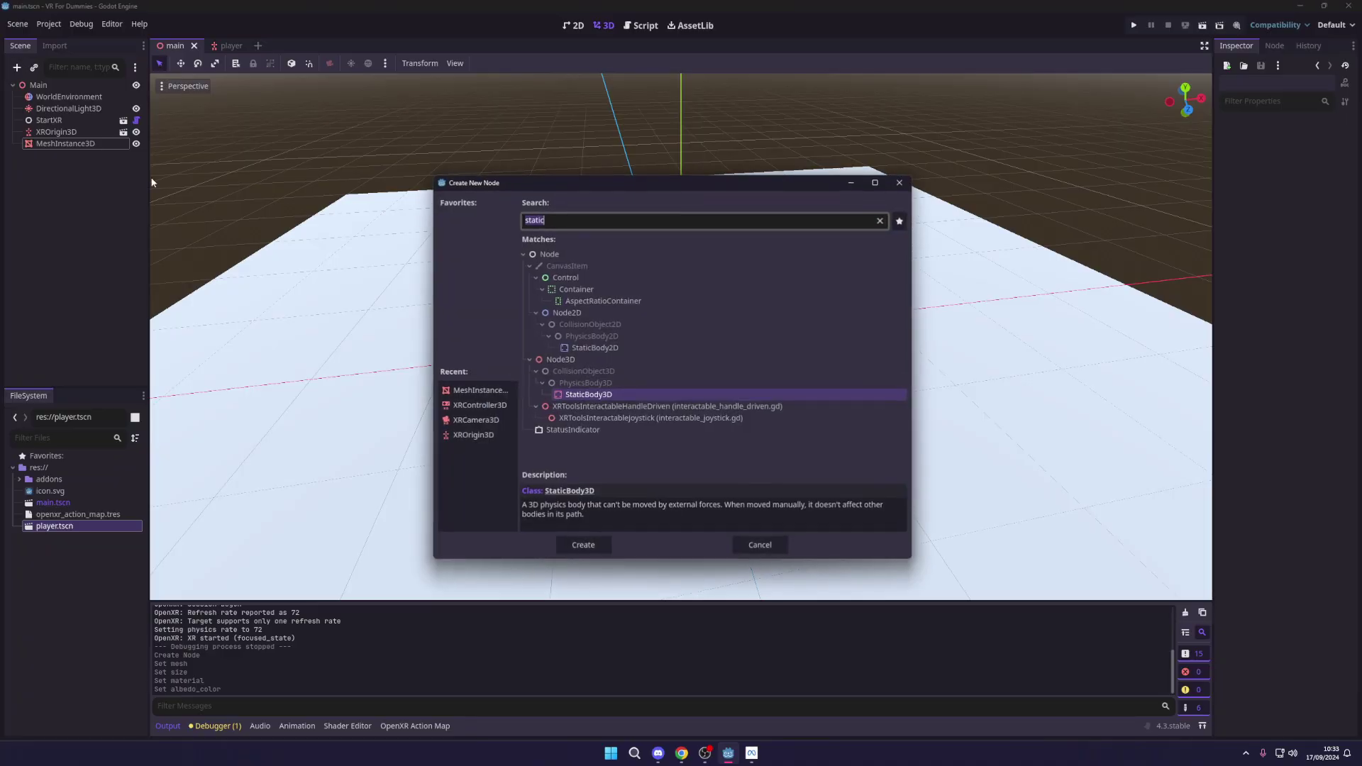
{"action": "key", "text": "Return"}
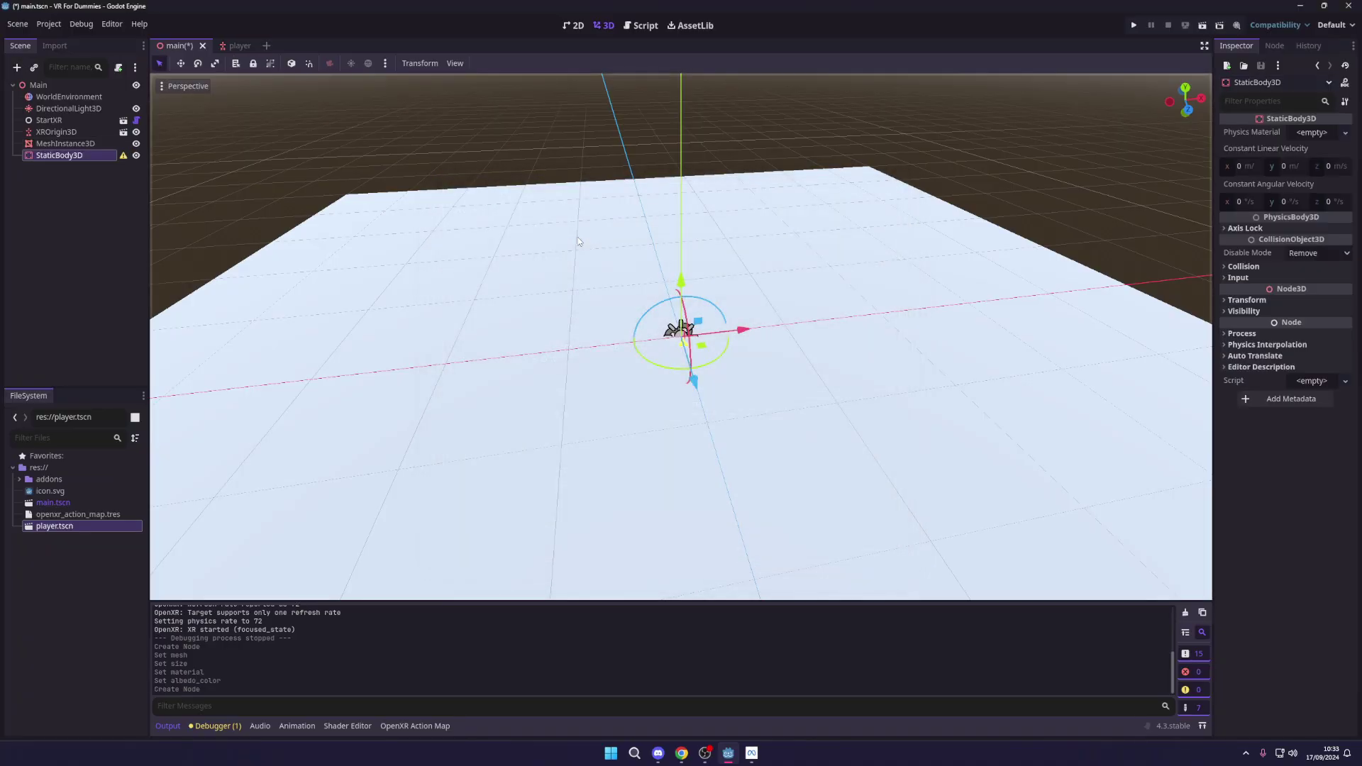
- Add a MeshInstance3D child to the StaticBody3D and assign a new box mesh to it
{"action": "key", "text": "ctrl+a"}
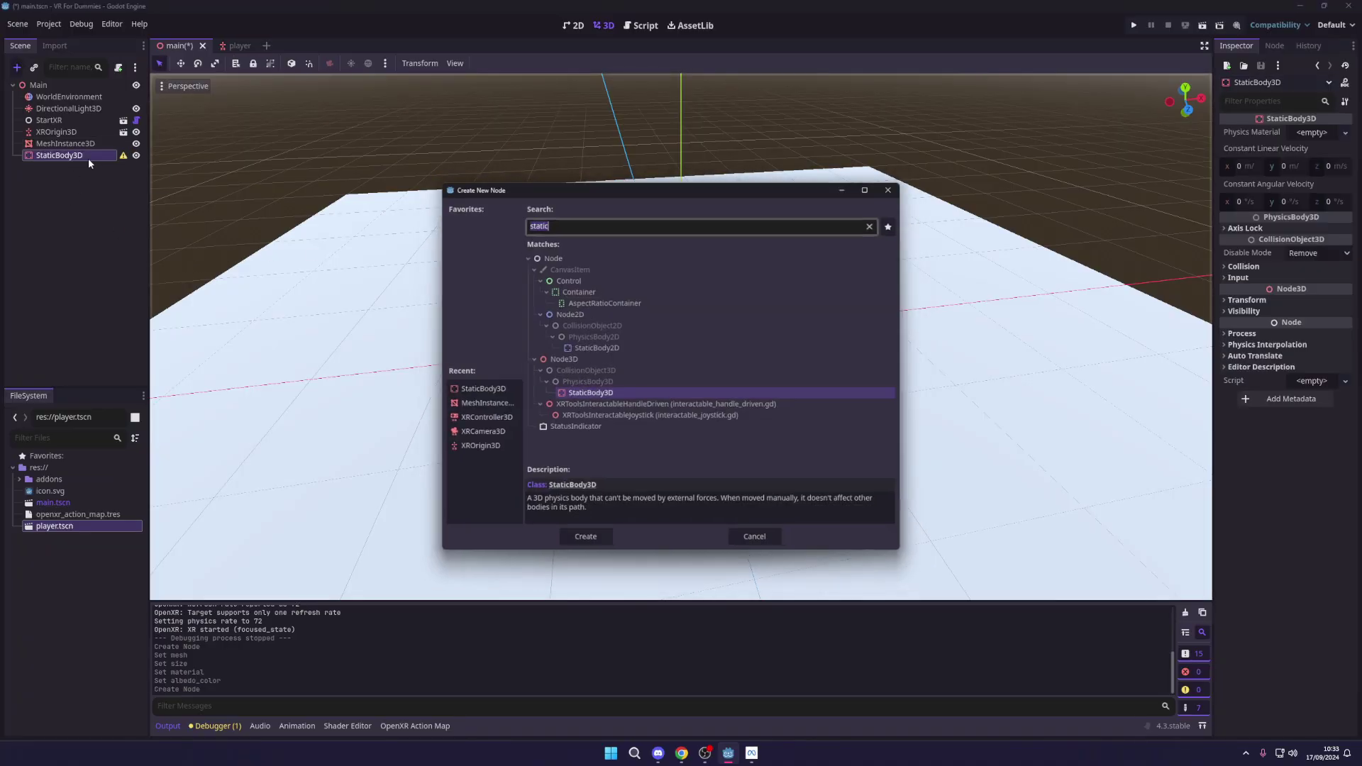
{"action": "type", "text": "mesh"}
{"action": "key", "text": "Return"}
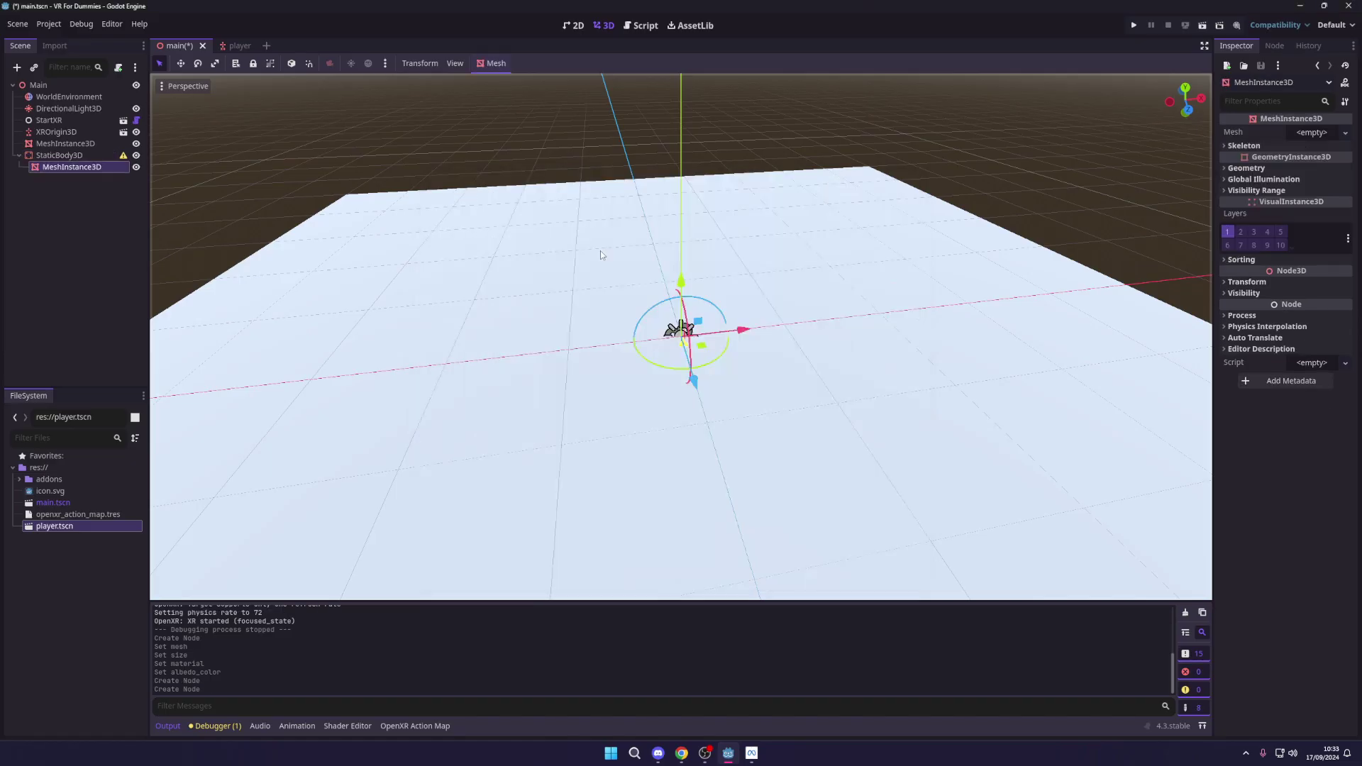
{"action": "left_click", "coordinate": [1310, 132]}
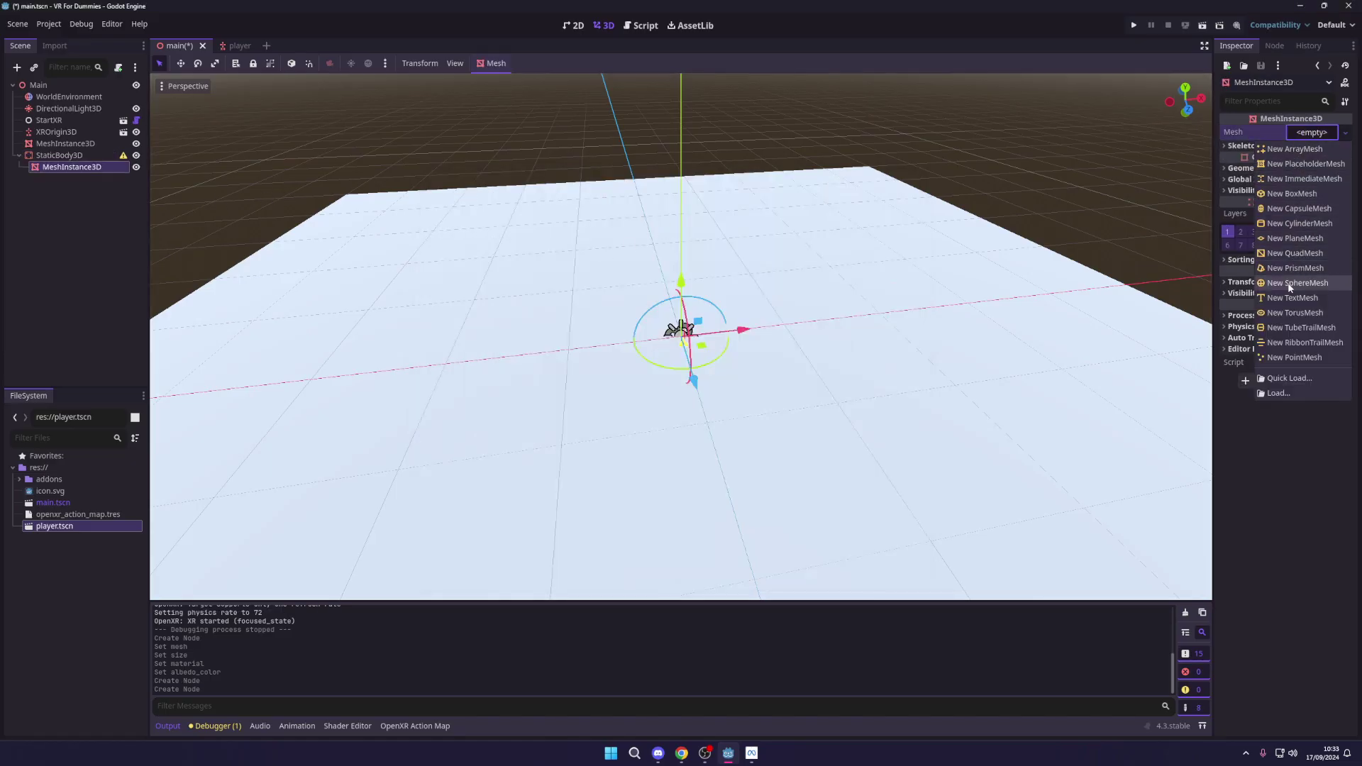
{"action": "left_click", "coordinate": [1298, 193]}
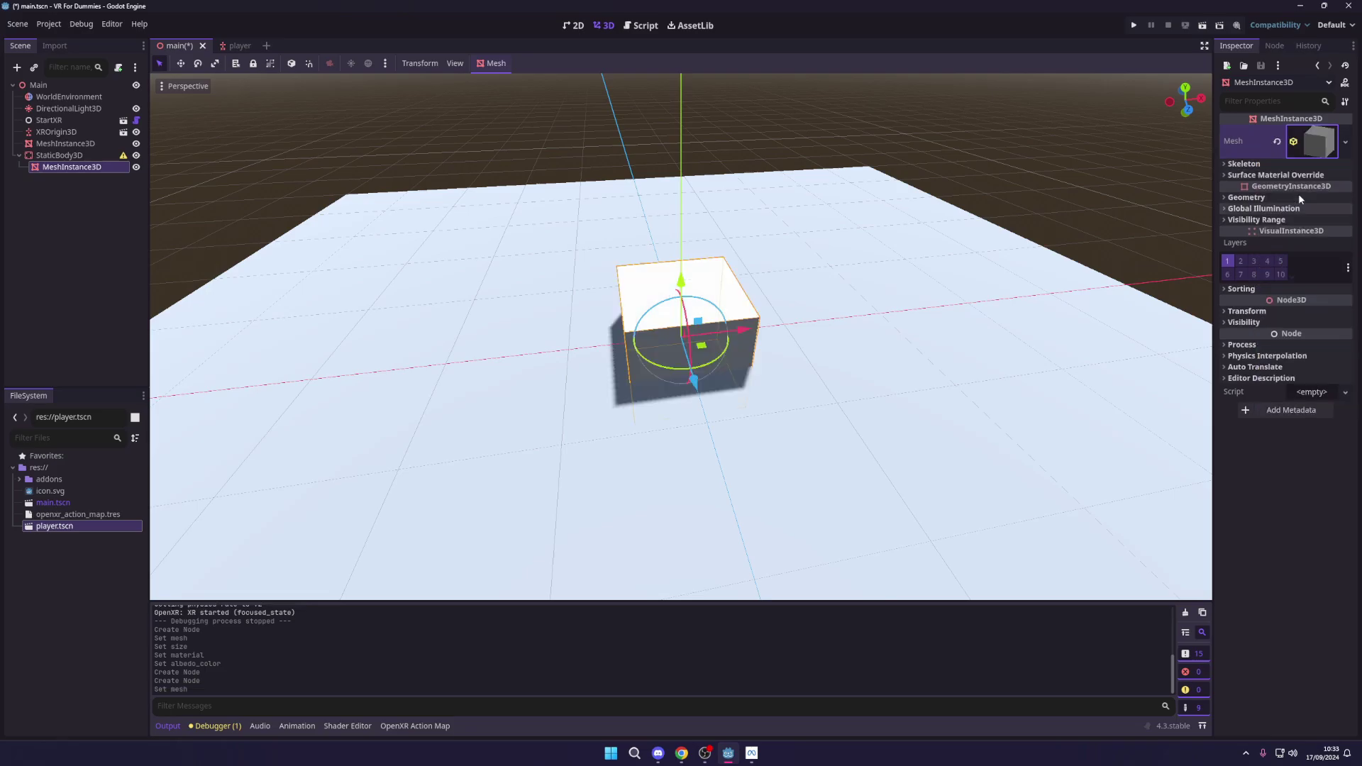
- Set the box mesh's size to 1 m in x, 1 m in y and 0.5 m in z
{"action": "middle_click_drag", "start_coordinate": [670, 326], "coordinate": [851, 318]}
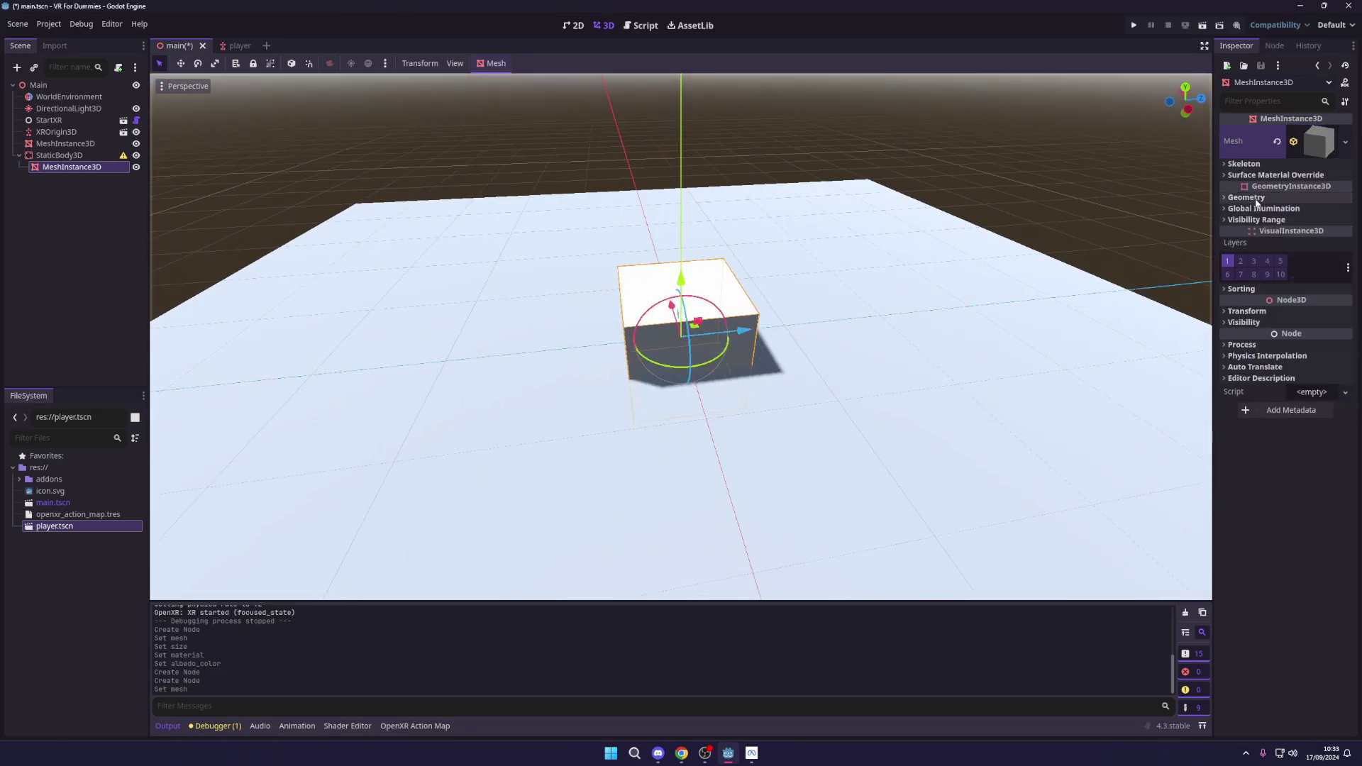
{"action": "left_click", "coordinate": [1305, 153]}
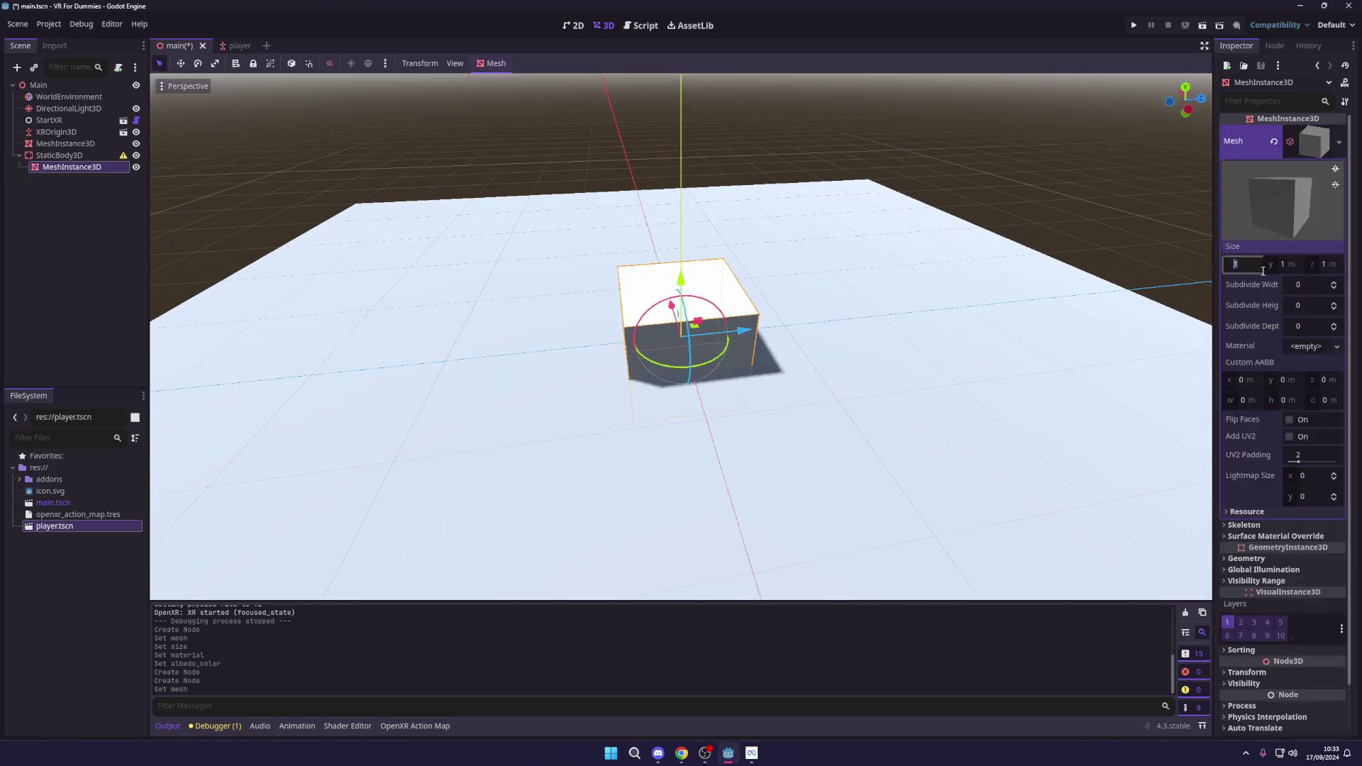
{"action": "type", "text": "0.5"}
{"action": "key", "text": "Return"}
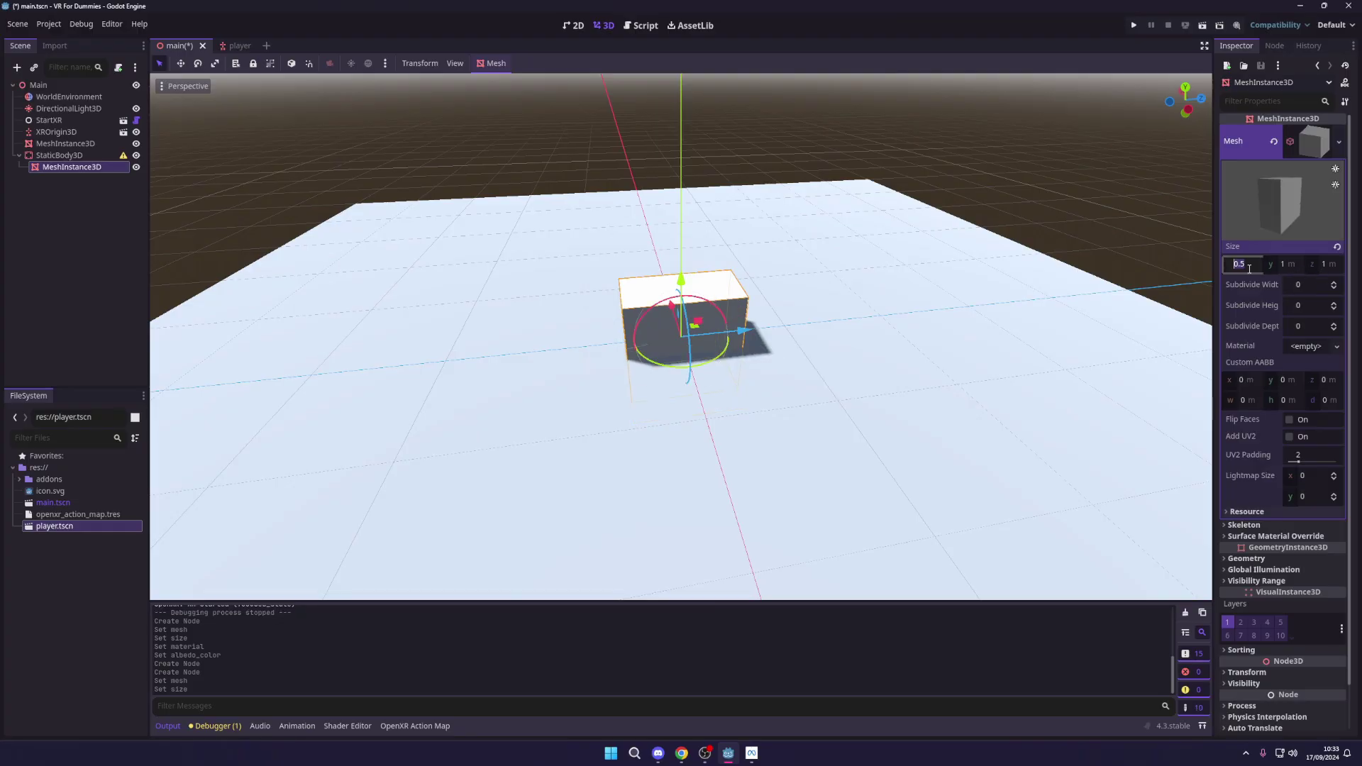
{"action": "type", "text": "1"}
{"action": "left_click", "coordinate": [1316, 264]}
{"action": "type", "text": "0.5"}
{"action": "key", "text": "Return"}
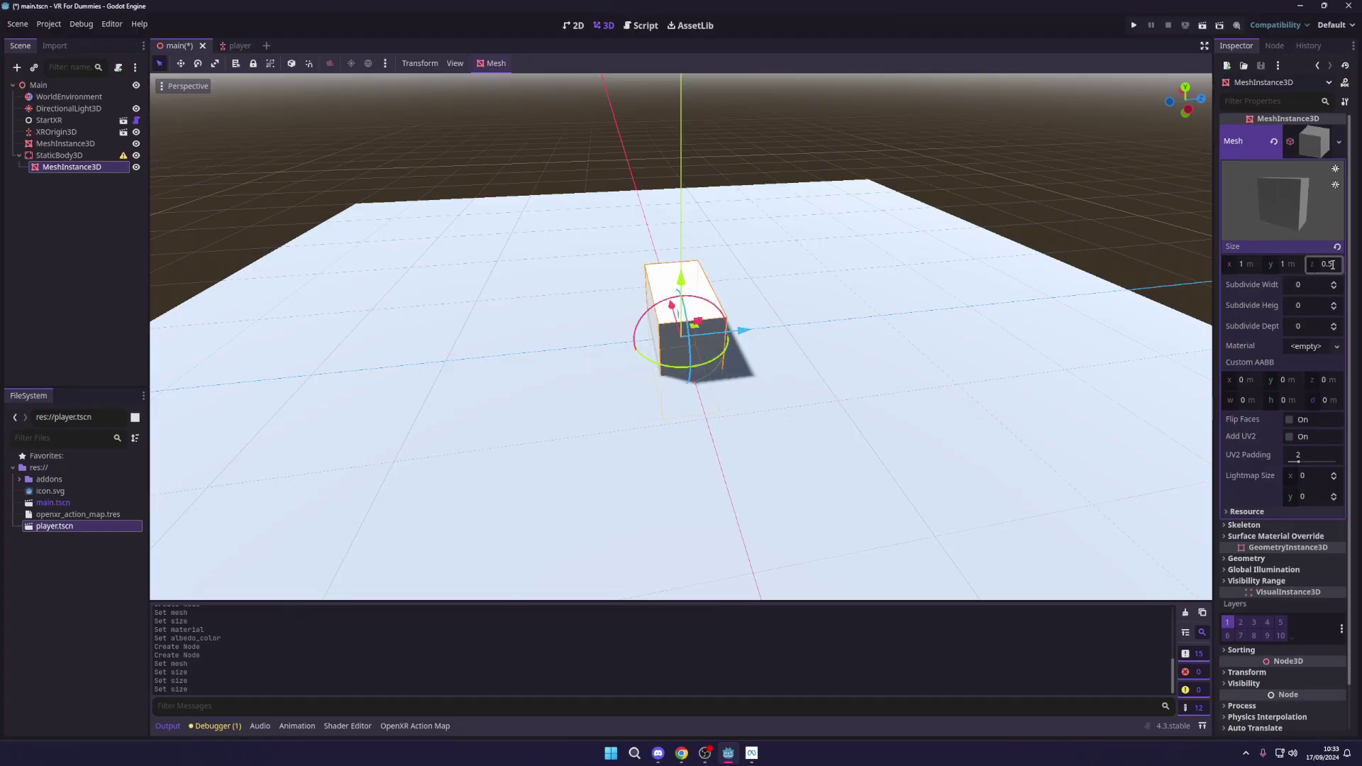
- Move the StaticBody3D with its box along the Z axis to just in front of the player origin
{"action": "left_click", "coordinate": [59, 154]}
{"action": "left_click_drag", "start_coordinate": [742, 330], "coordinate": [759, 357]}
{"action": "middle_click_drag", "start_coordinate": [759, 357], "coordinate": [601, 338]}
{"action": "middle_click_drag", "start_coordinate": [665, 301], "coordinate": [759, 298]}
{"action": "scroll", "coordinate": [709, 305], "scroll_direction": "down", "scroll_amount": 2}
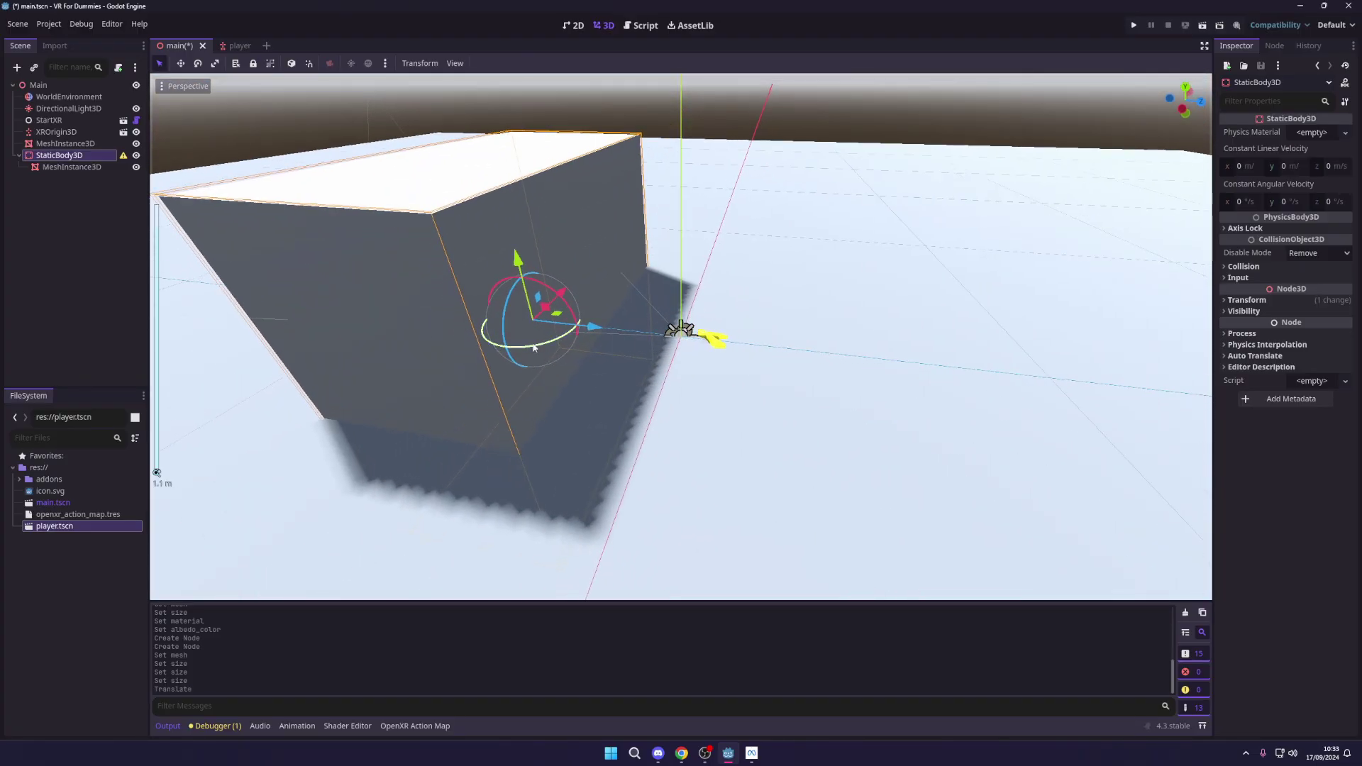
{"action": "left_click_drag", "start_coordinate": [587, 329], "coordinate": [618, 334]}
{"action": "scroll", "coordinate": [700, 364], "scroll_direction": "down", "scroll_amount": 5}
{"action": "middle_click_drag", "start_coordinate": [700, 367], "coordinate": [634, 344]}
- Create a Simplified Convex collision shape as a sibling of the box's MeshInstance3D
{"action": "left_click", "coordinate": [71, 167]}
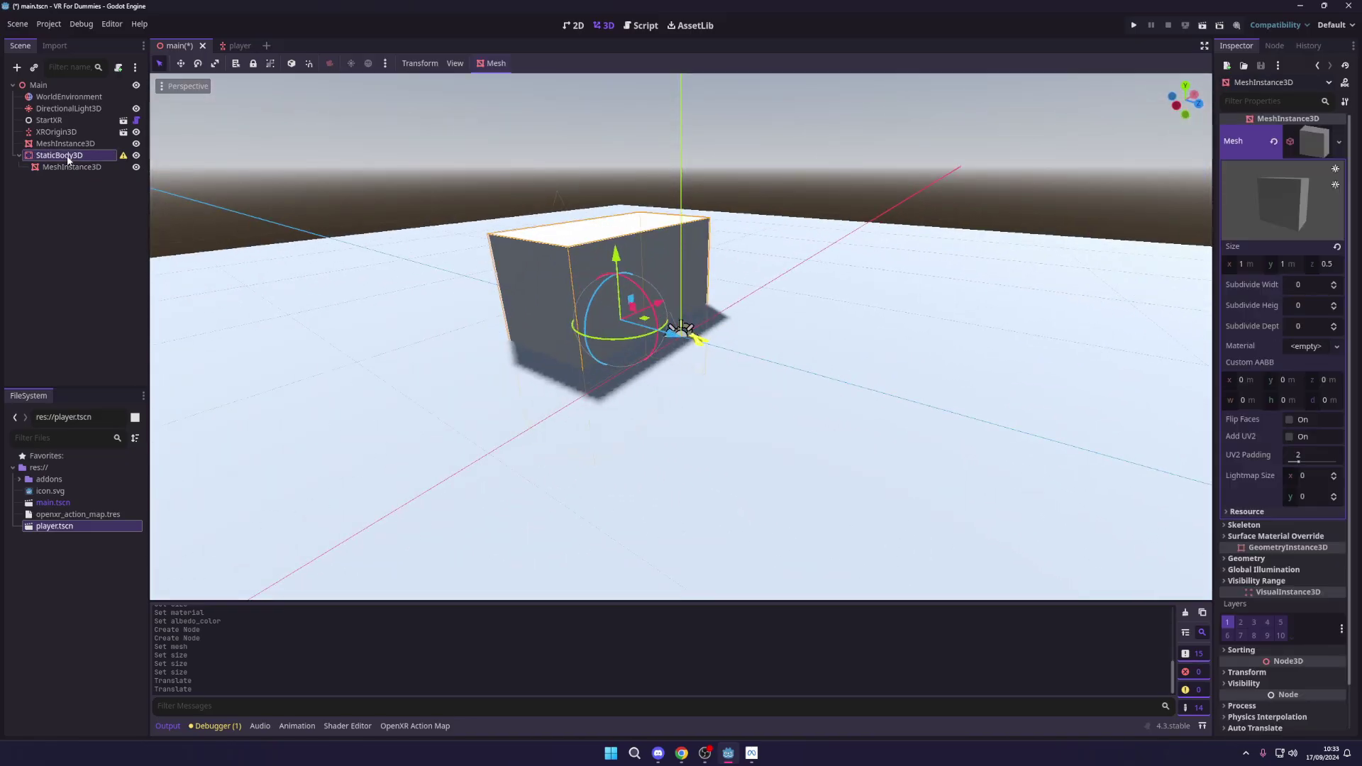
{"action": "left_click", "coordinate": [494, 63]}
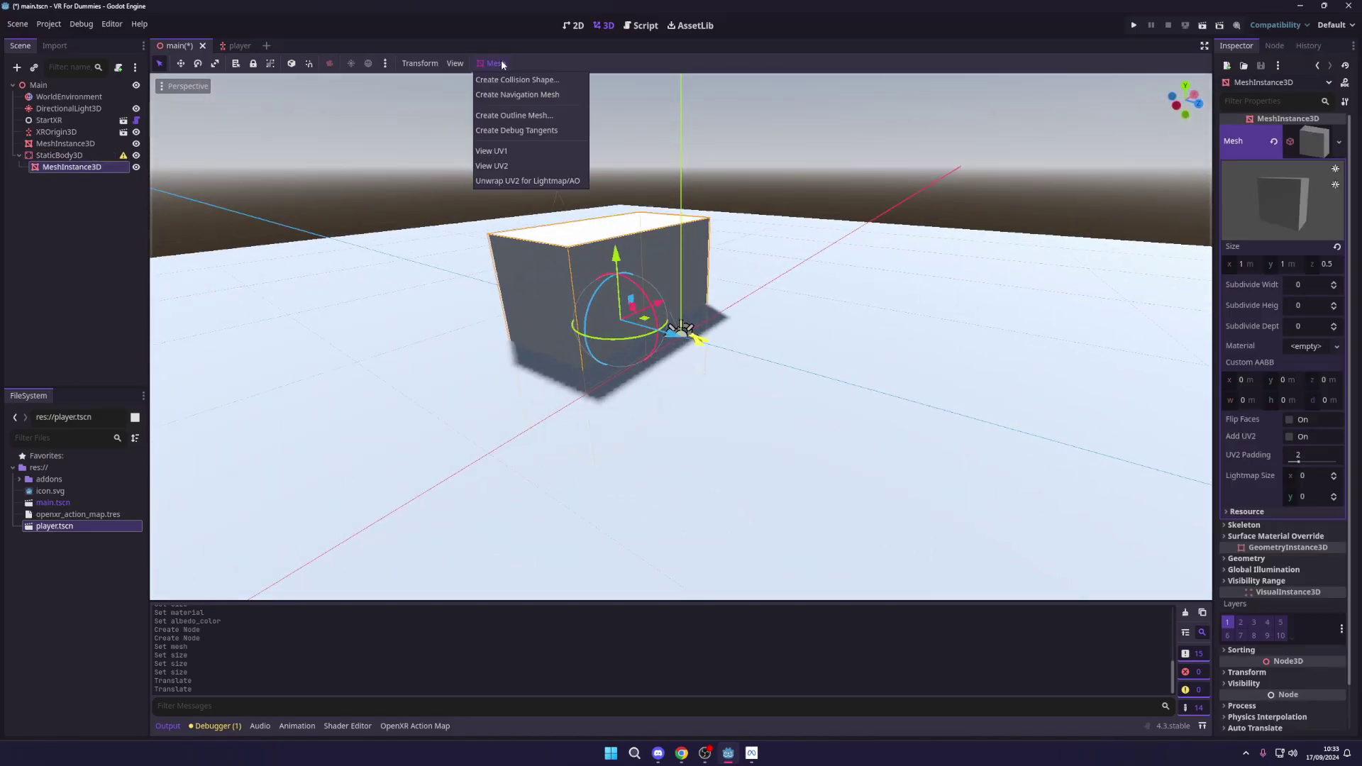
{"action": "left_click", "coordinate": [508, 80]}
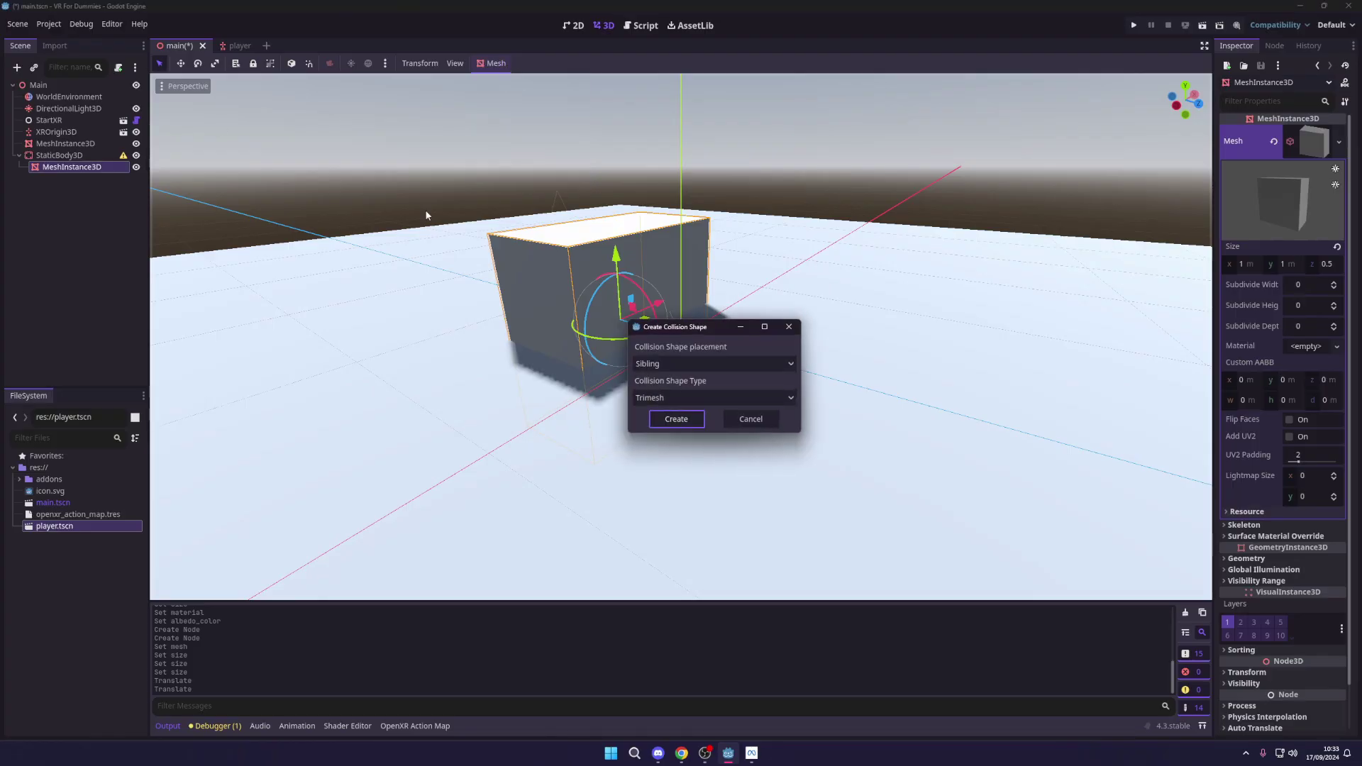
{"action": "left_click", "coordinate": [675, 397]}
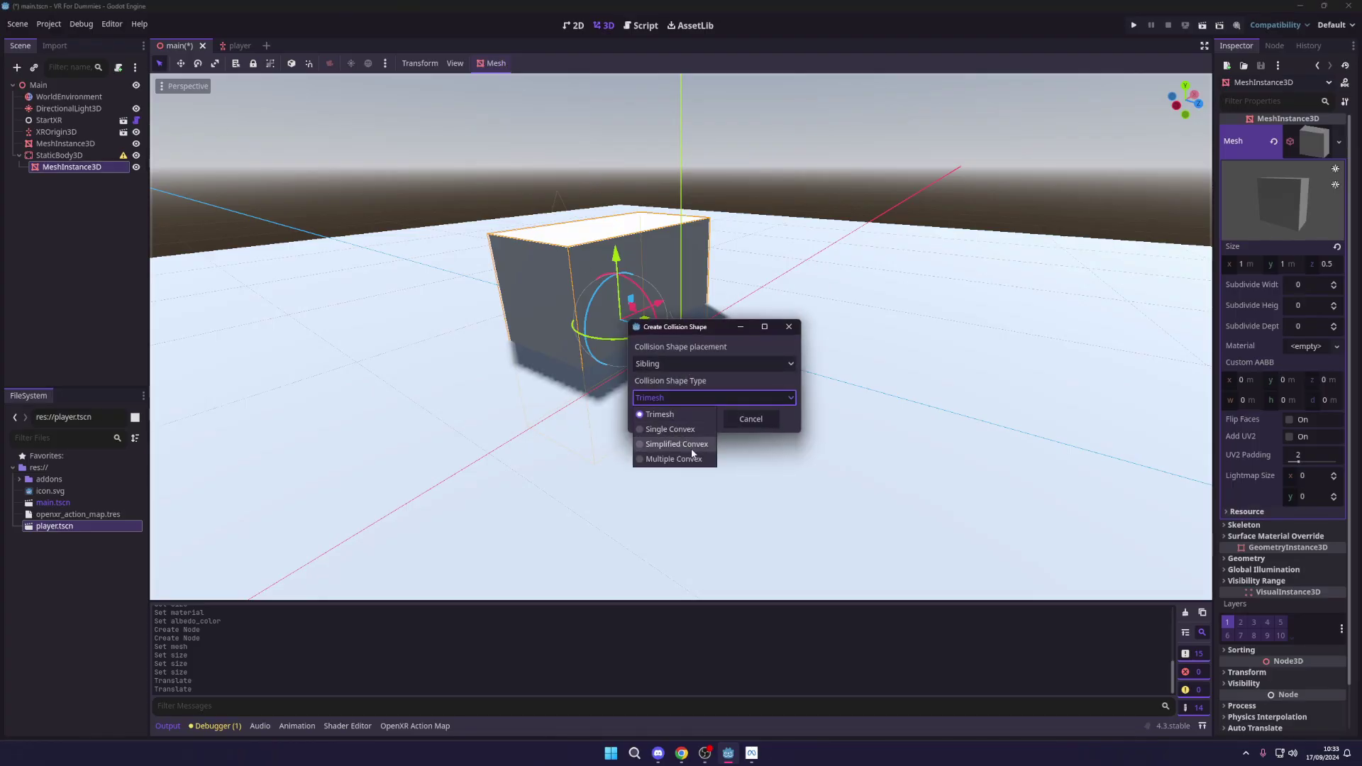
{"action": "left_click", "coordinate": [676, 444]}
{"action": "left_click", "coordinate": [675, 417]}
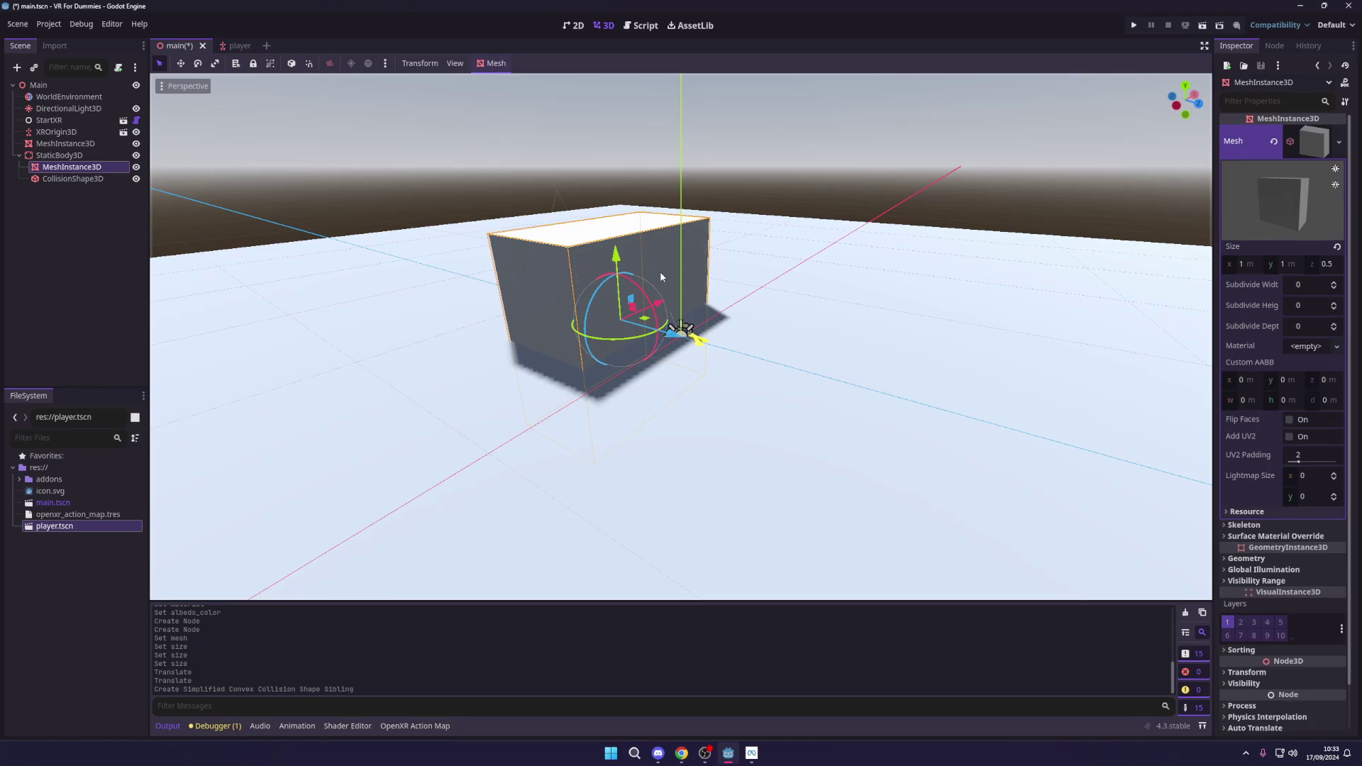
- Check the simplified convex collision shape's fit around the box and delete that CollisionShape3D
{"action": "scroll", "coordinate": [661, 273], "scroll_direction": "up", "scroll_amount": 6}
{"action": "middle_click_drag", "start_coordinate": [614, 265], "coordinate": [461, 234]}
{"action": "scroll", "coordinate": [633, 284], "scroll_direction": "down", "scroll_amount": 5}
{"action": "scroll", "coordinate": [643, 259], "scroll_direction": "up", "scroll_amount": 8}
{"action": "scroll", "coordinate": [642, 260], "scroll_direction": "down", "scroll_amount": 3}
{"action": "scroll", "coordinate": [645, 234], "scroll_direction": "down", "scroll_amount": 8}
{"action": "scroll", "coordinate": [523, 245], "scroll_direction": "down", "scroll_amount": 10}
{"action": "left_click", "coordinate": [72, 178]}
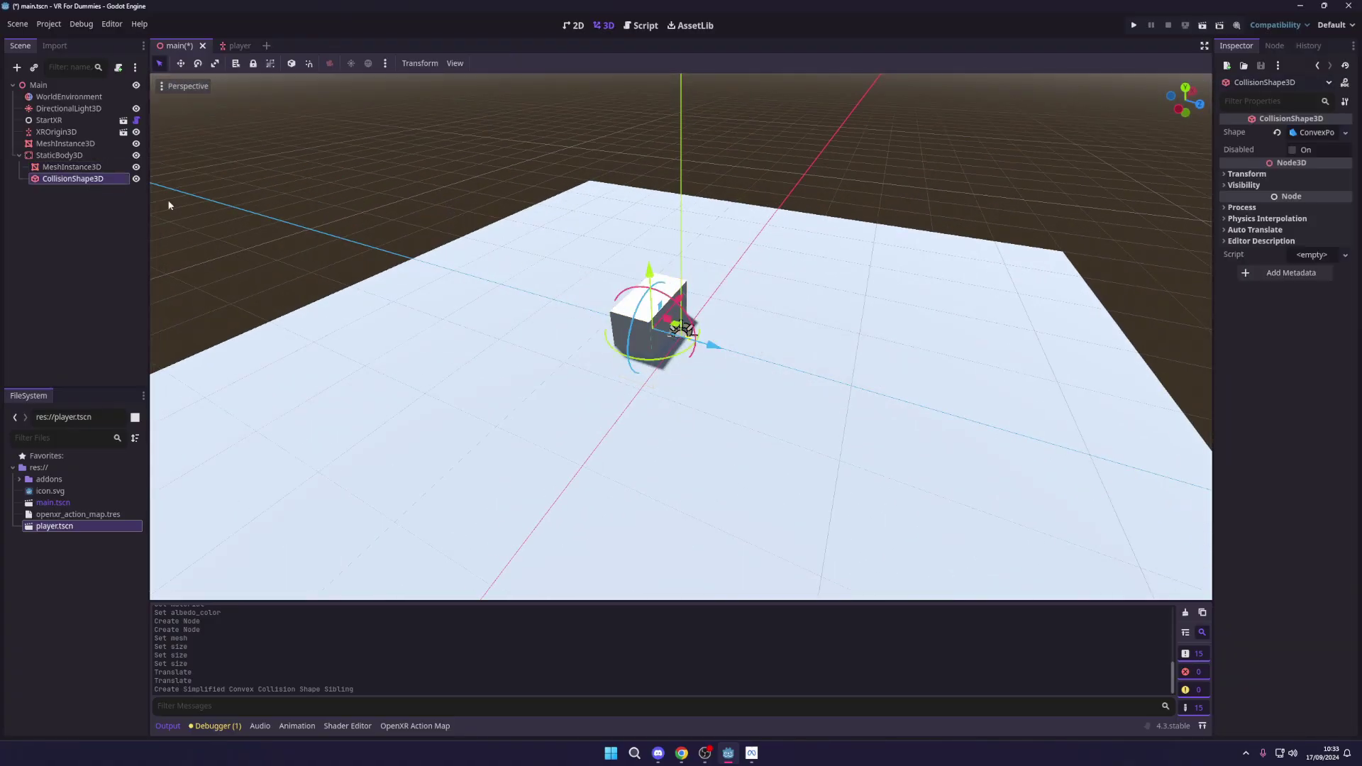
{"action": "scroll", "coordinate": [521, 316], "scroll_direction": "up", "scroll_amount": 13}
{"action": "middle_click_drag", "start_coordinate": [551, 352], "coordinate": [373, 266]}
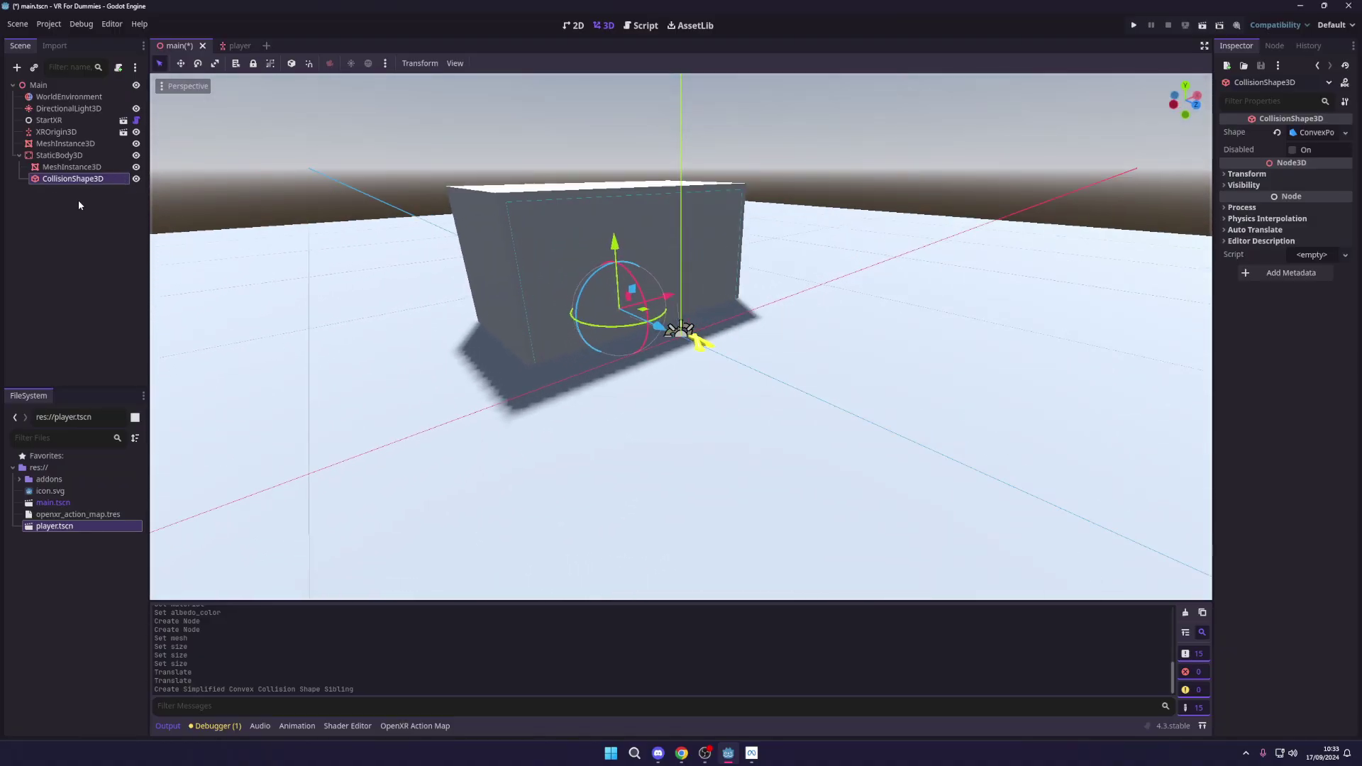
{"action": "key", "text": "Delete"}
{"action": "key", "text": "Return"}
- Create a Single Convex collision shape as a sibling of the box's MeshInstance3D
{"action": "left_click", "coordinate": [491, 64]}
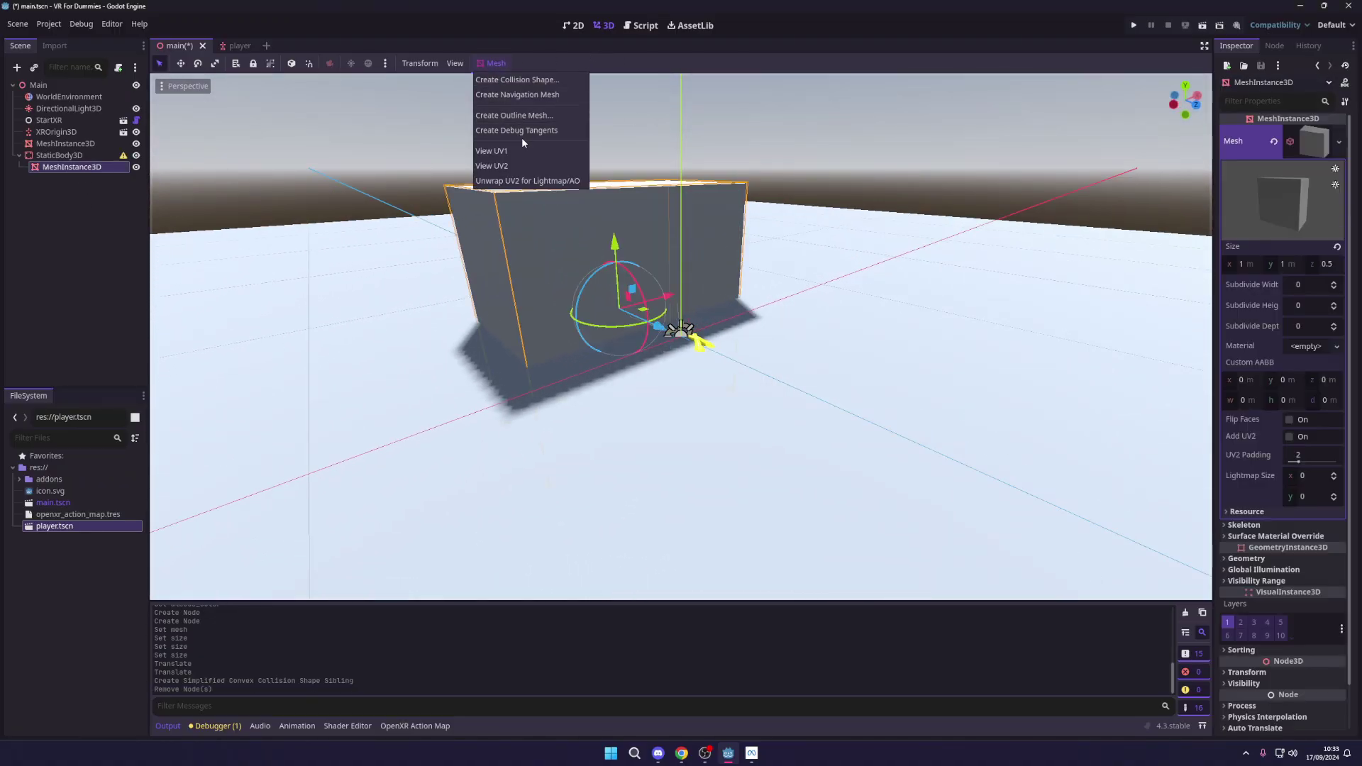
{"action": "left_click", "coordinate": [515, 82]}
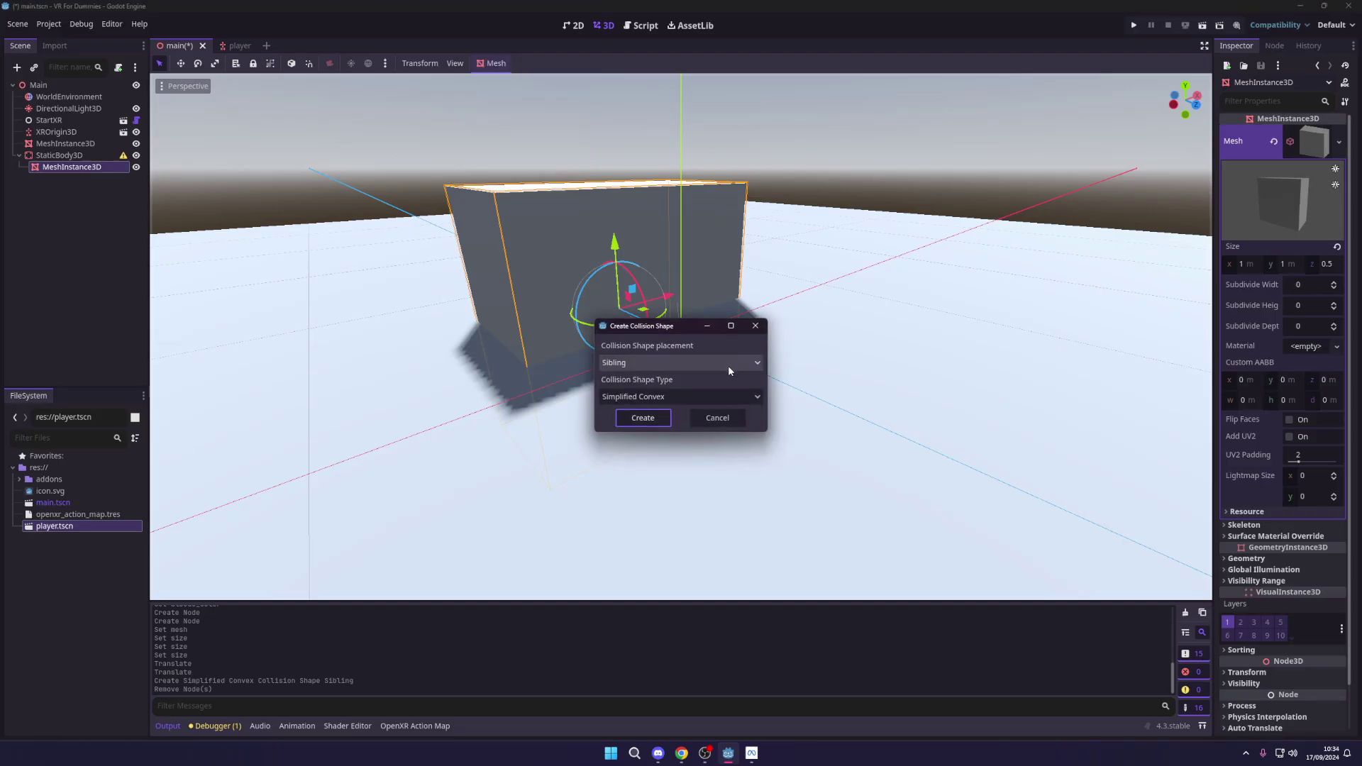
{"action": "left_click", "coordinate": [647, 396]}
{"action": "left_click", "coordinate": [636, 428]}
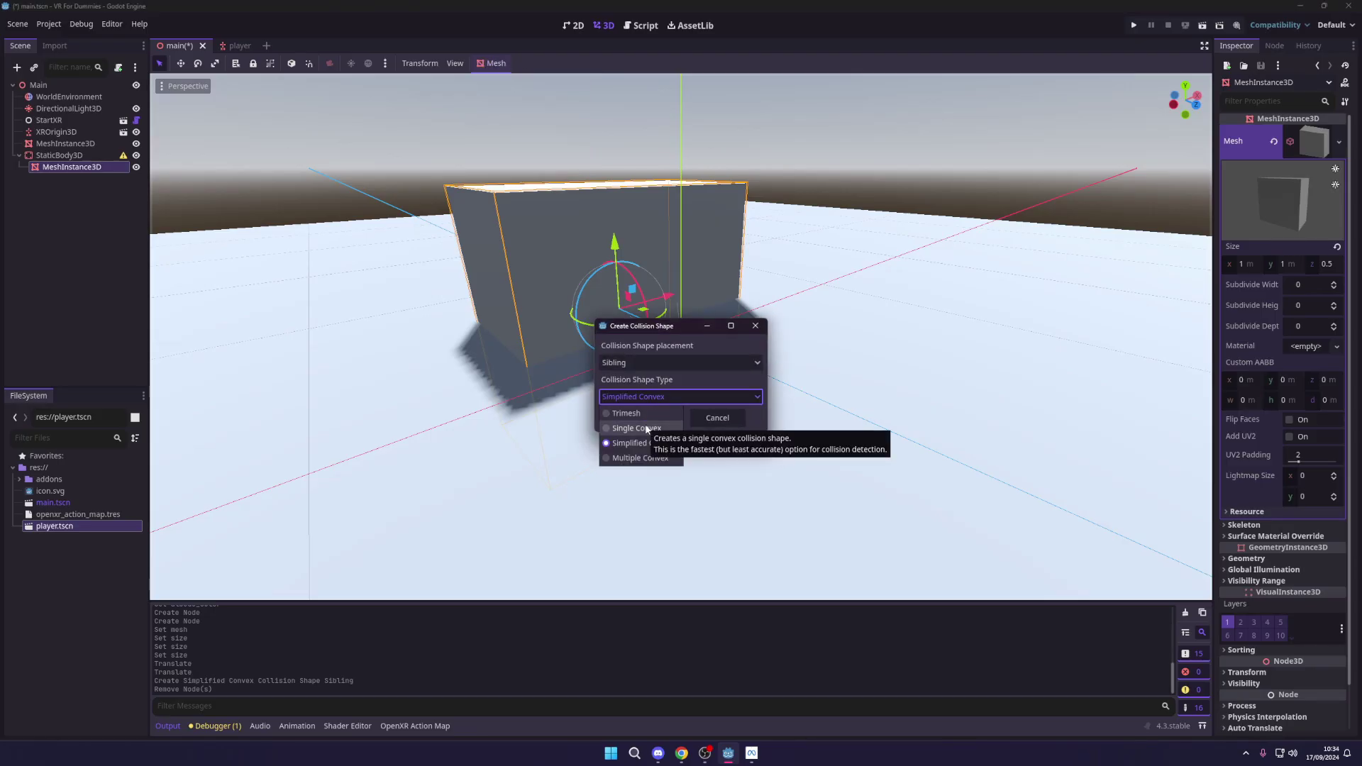
{"action": "left_click", "coordinate": [642, 419]}
- Inspect how the single convex collision shape fits around the box
{"action": "scroll", "coordinate": [537, 220], "scroll_direction": "up", "scroll_amount": 5}
{"action": "scroll", "coordinate": [565, 186], "scroll_direction": "down", "scroll_amount": 3}
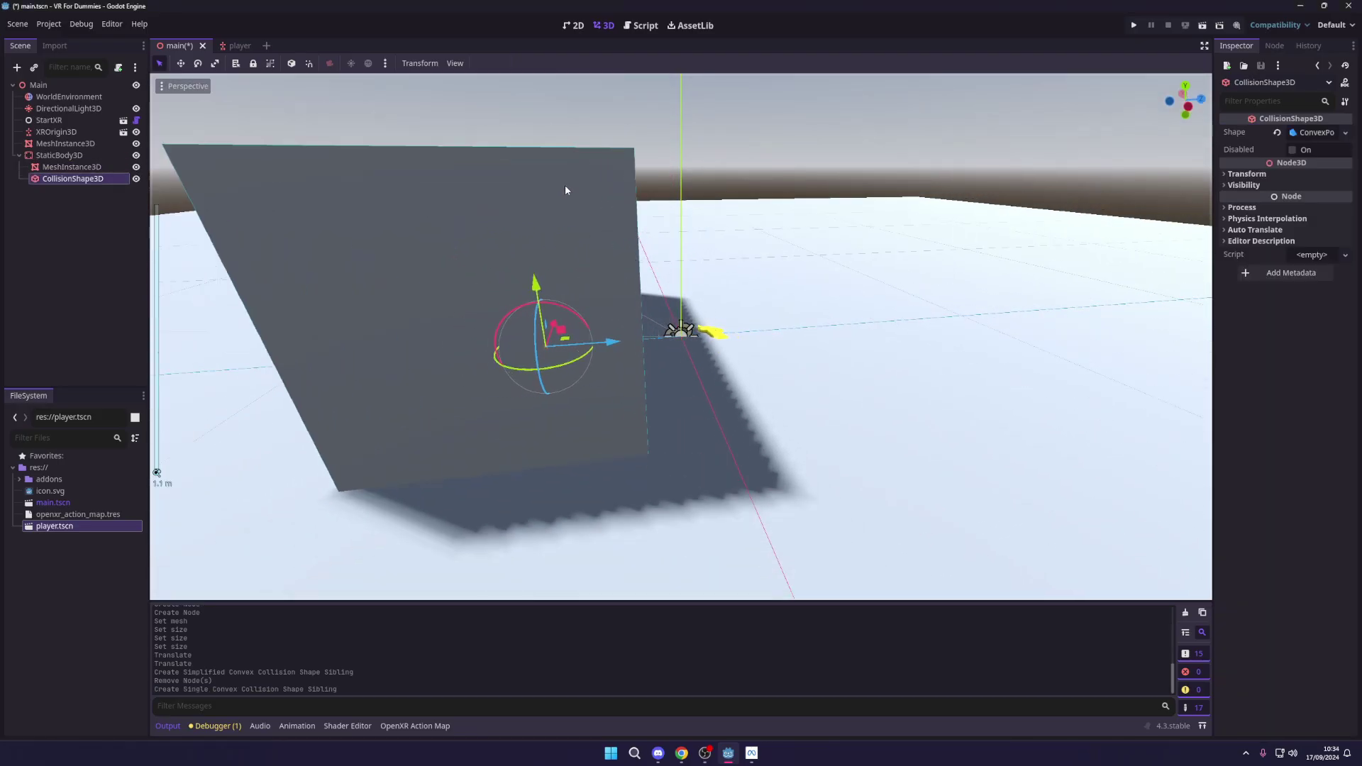
{"action": "middle_click_drag", "start_coordinate": [564, 186], "coordinate": [568, 231], "text": "shift"}
{"action": "scroll", "coordinate": [541, 161], "scroll_direction": "up", "scroll_amount": 3}
{"action": "middle_click_drag", "start_coordinate": [541, 161], "coordinate": [556, 201]}
{"action": "scroll", "coordinate": [548, 189], "scroll_direction": "down", "scroll_amount": 3}
{"action": "scroll", "coordinate": [675, 227], "scroll_direction": "up", "scroll_amount": 2}
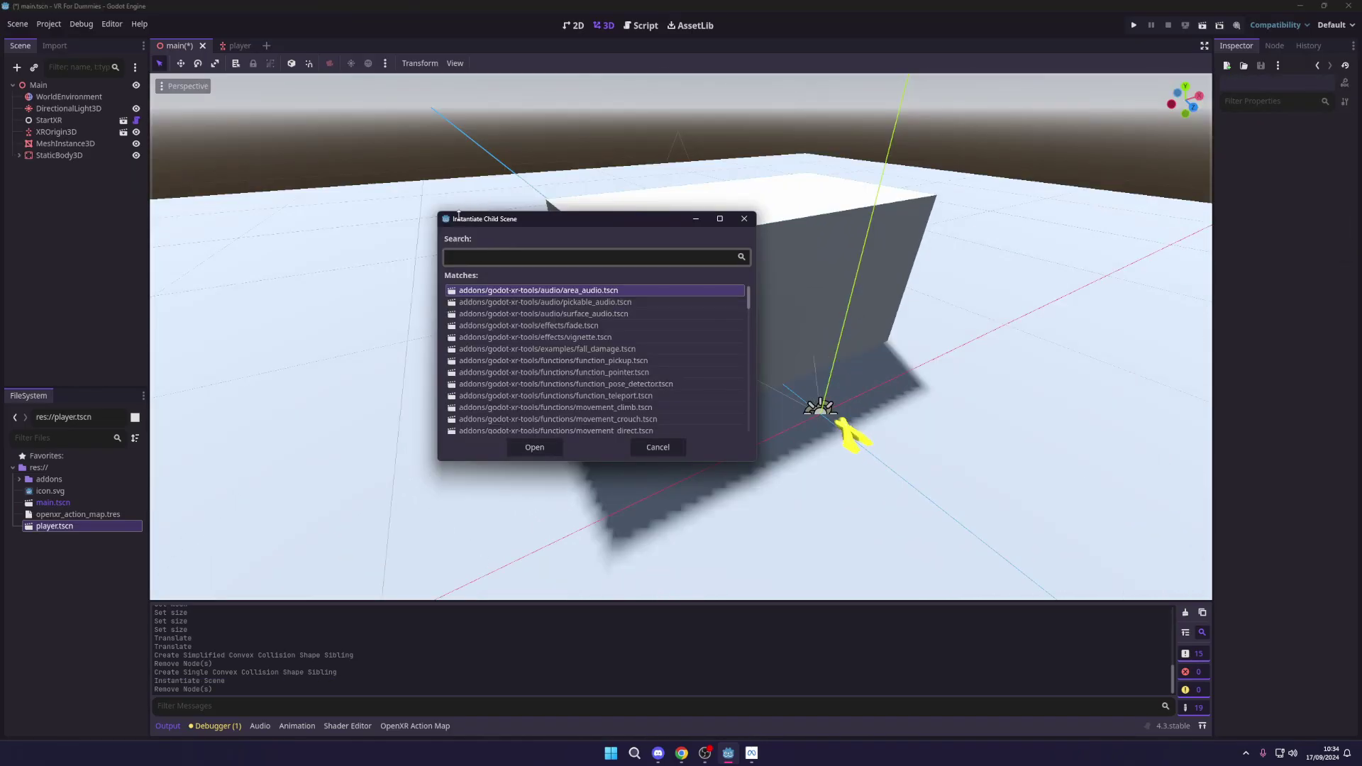
- Instantiate the XR Tools scene objects/pickable.tscn as a child of Main
{"action": "left_click_drag", "start_coordinate": [458, 215], "coordinate": [193, 153]}
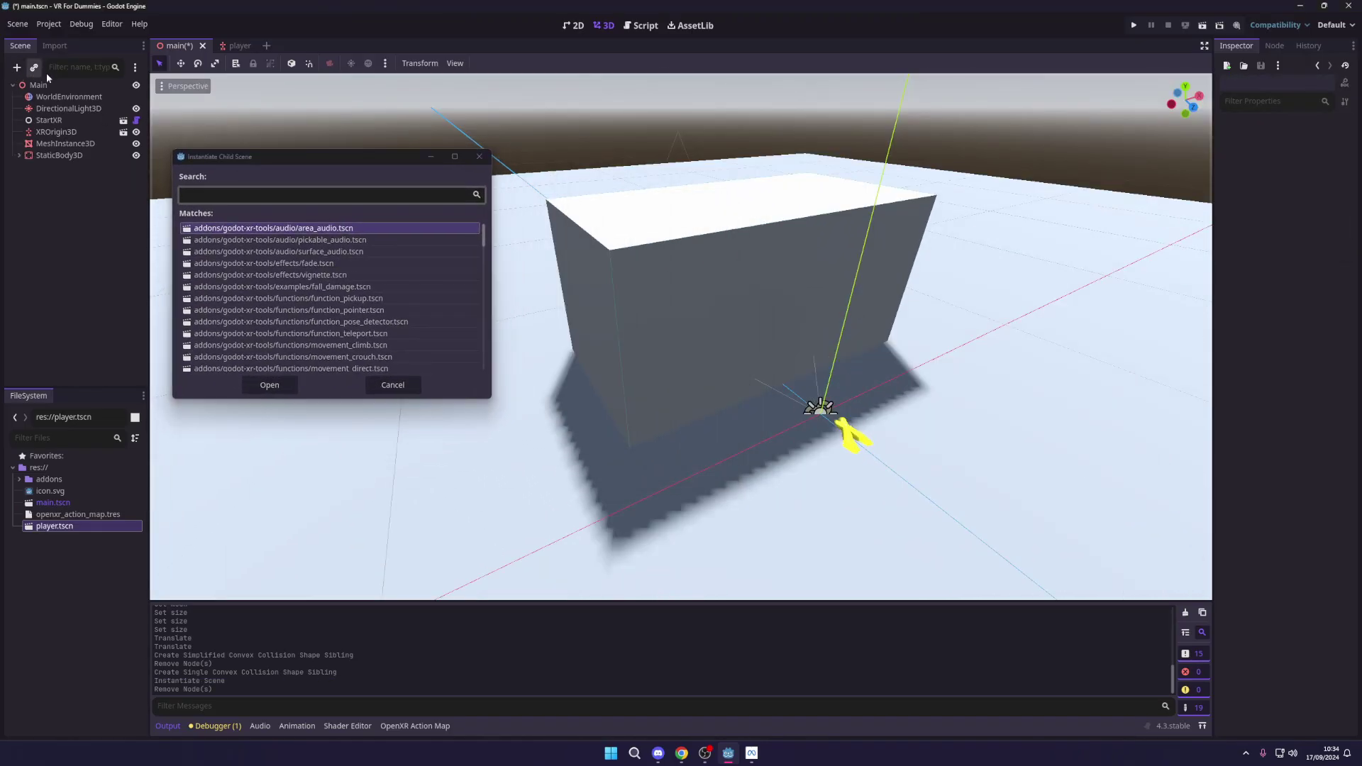
{"action": "left_click", "coordinate": [266, 195]}
{"action": "type", "text": "pickable"}
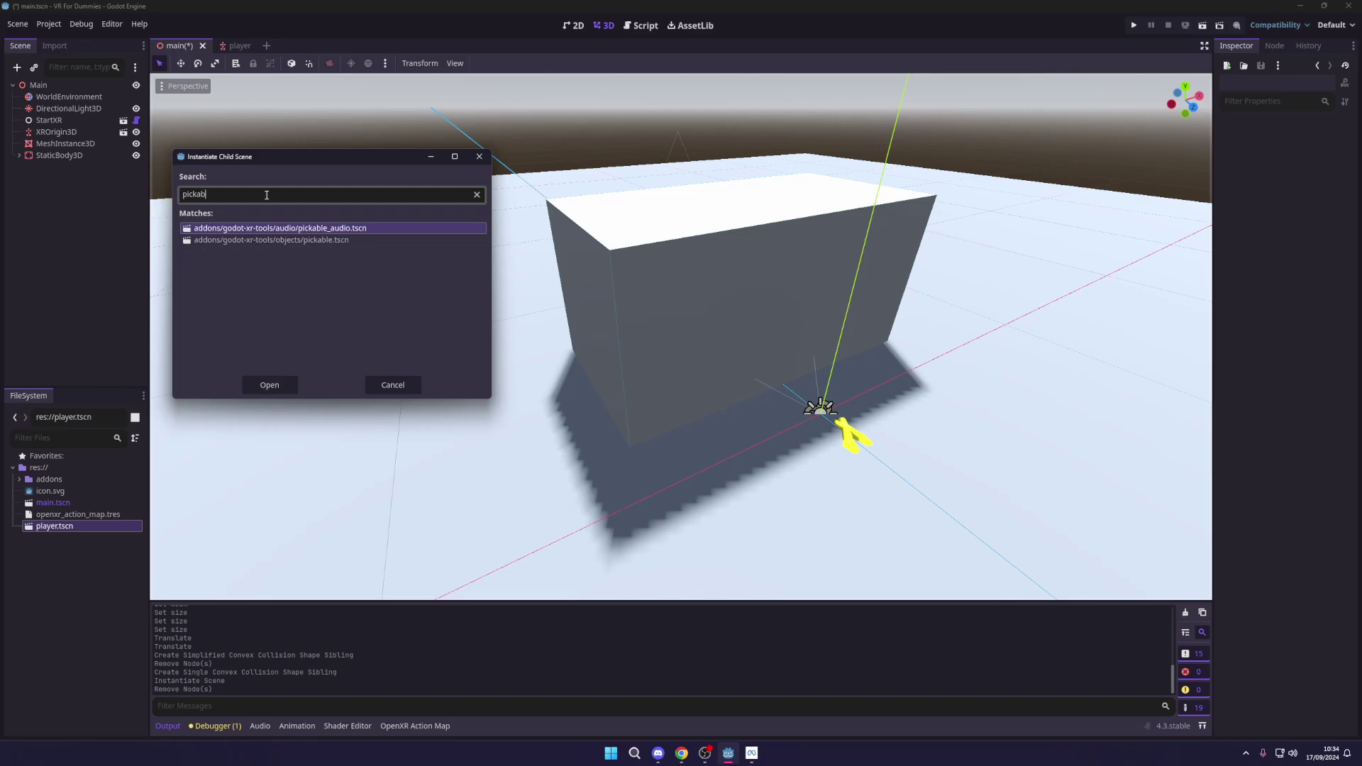
{"action": "key", "text": "Down"}
{"action": "key", "text": "Return"}
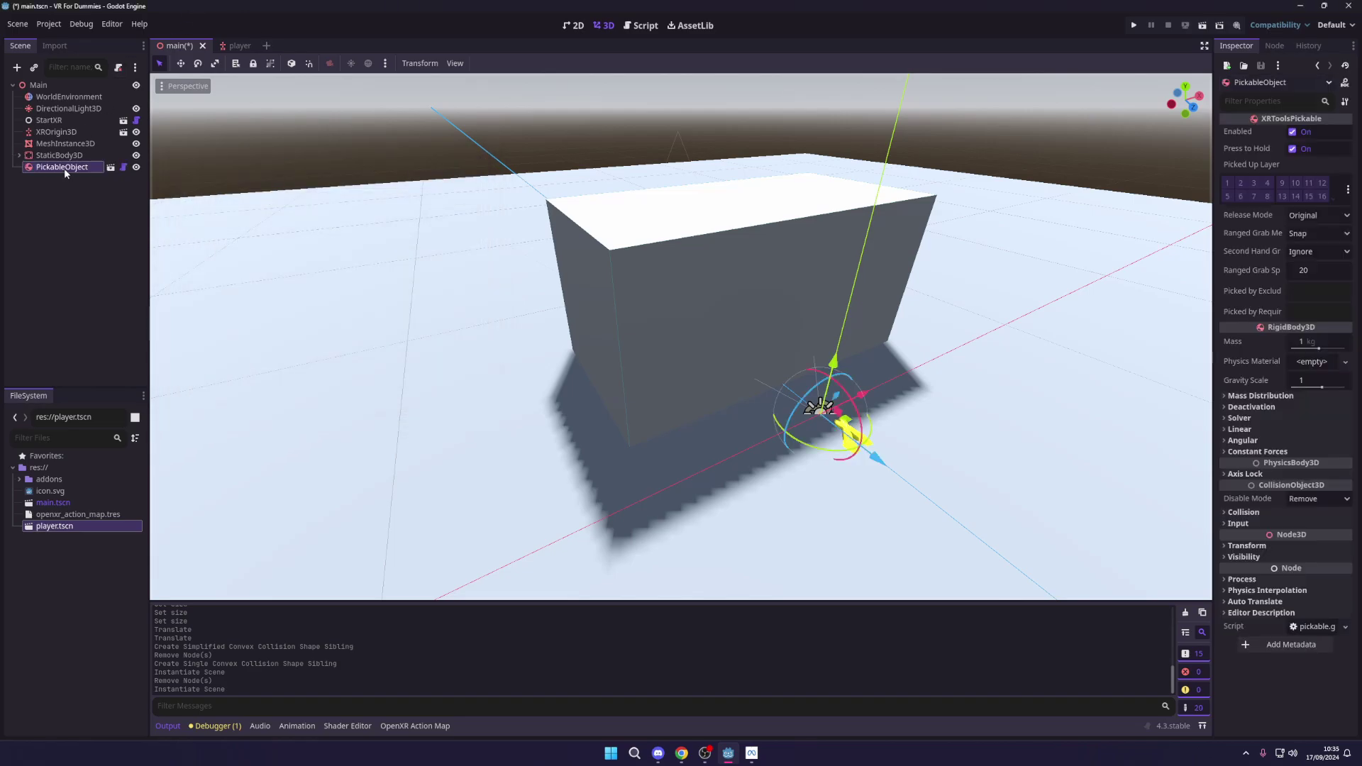
- Add a MeshInstance3D child to the PickableObject and assign a new box mesh to it
{"action": "key", "text": "ctrl+a"}
{"action": "type", "text": "mesh"}
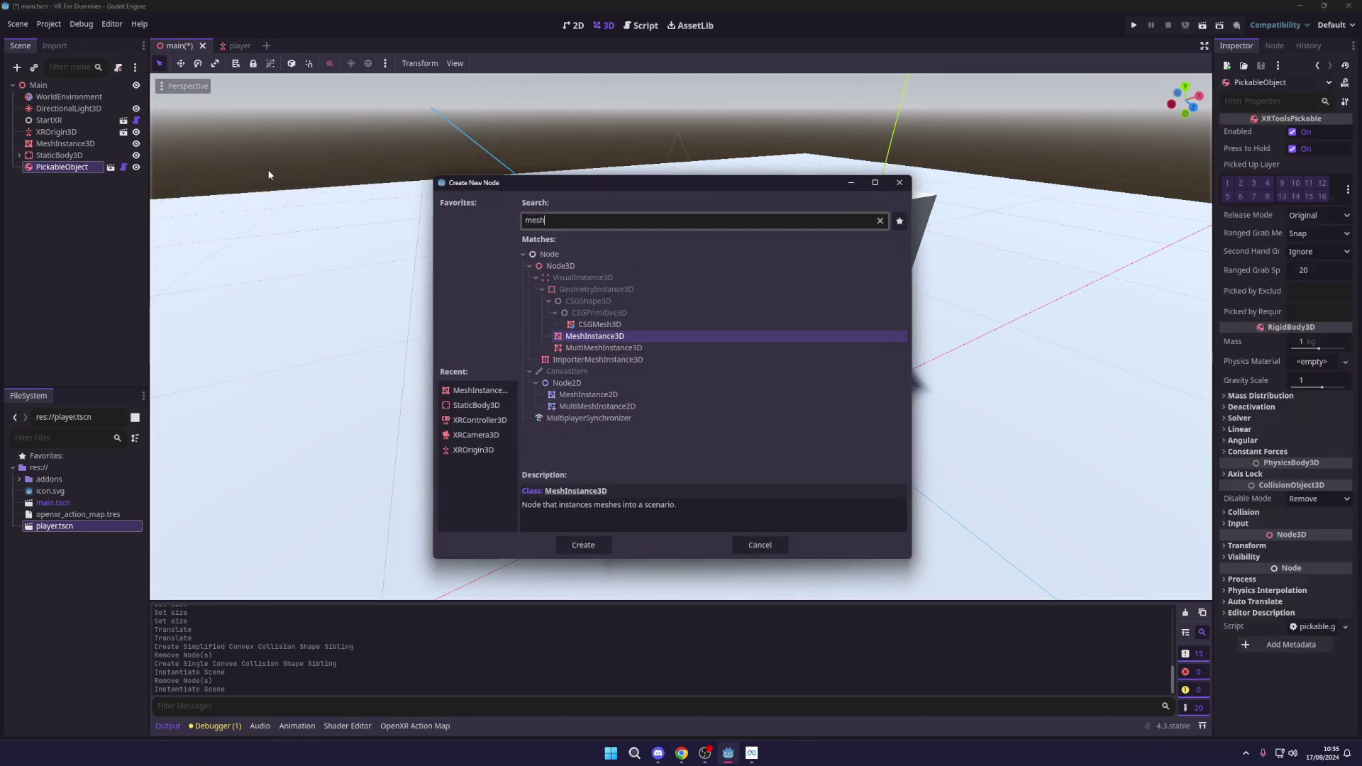
{"action": "key", "text": "Return"}
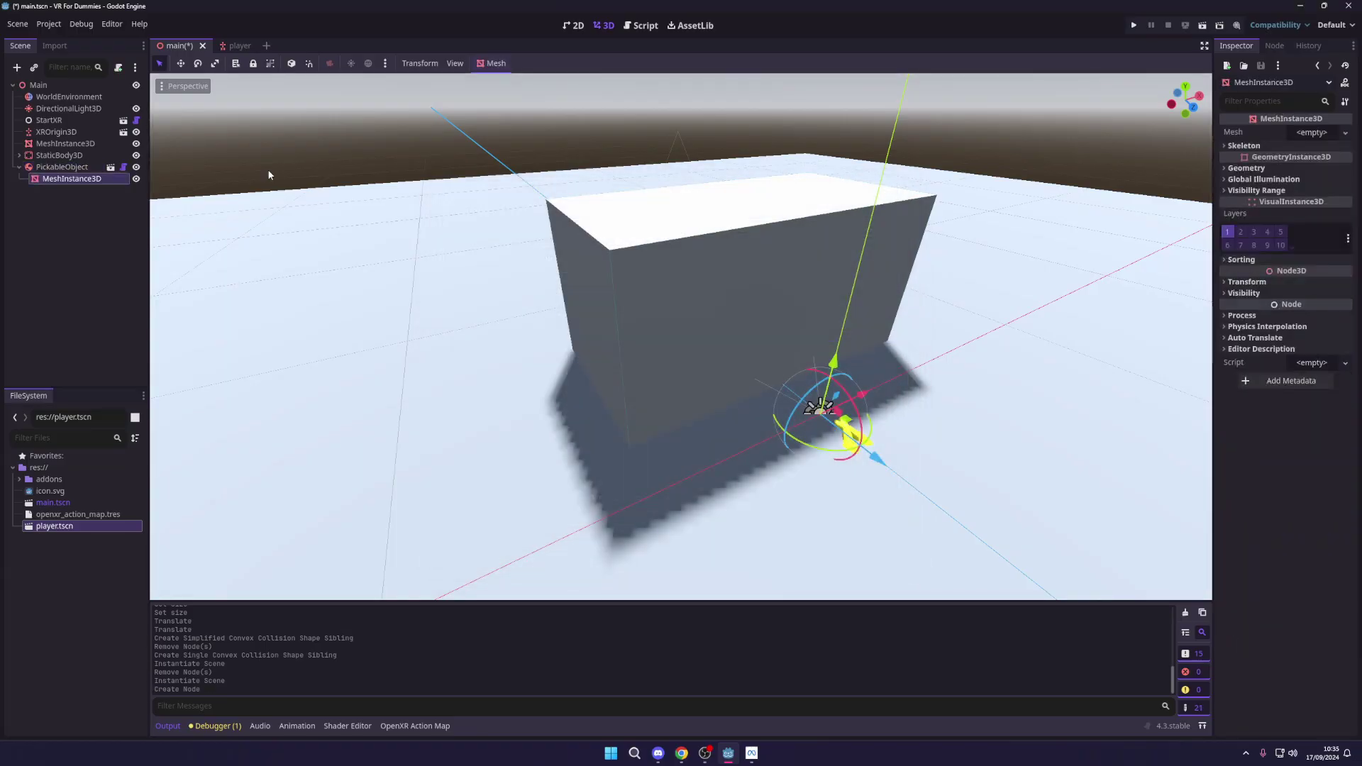
{"action": "left_click", "coordinate": [1314, 135]}
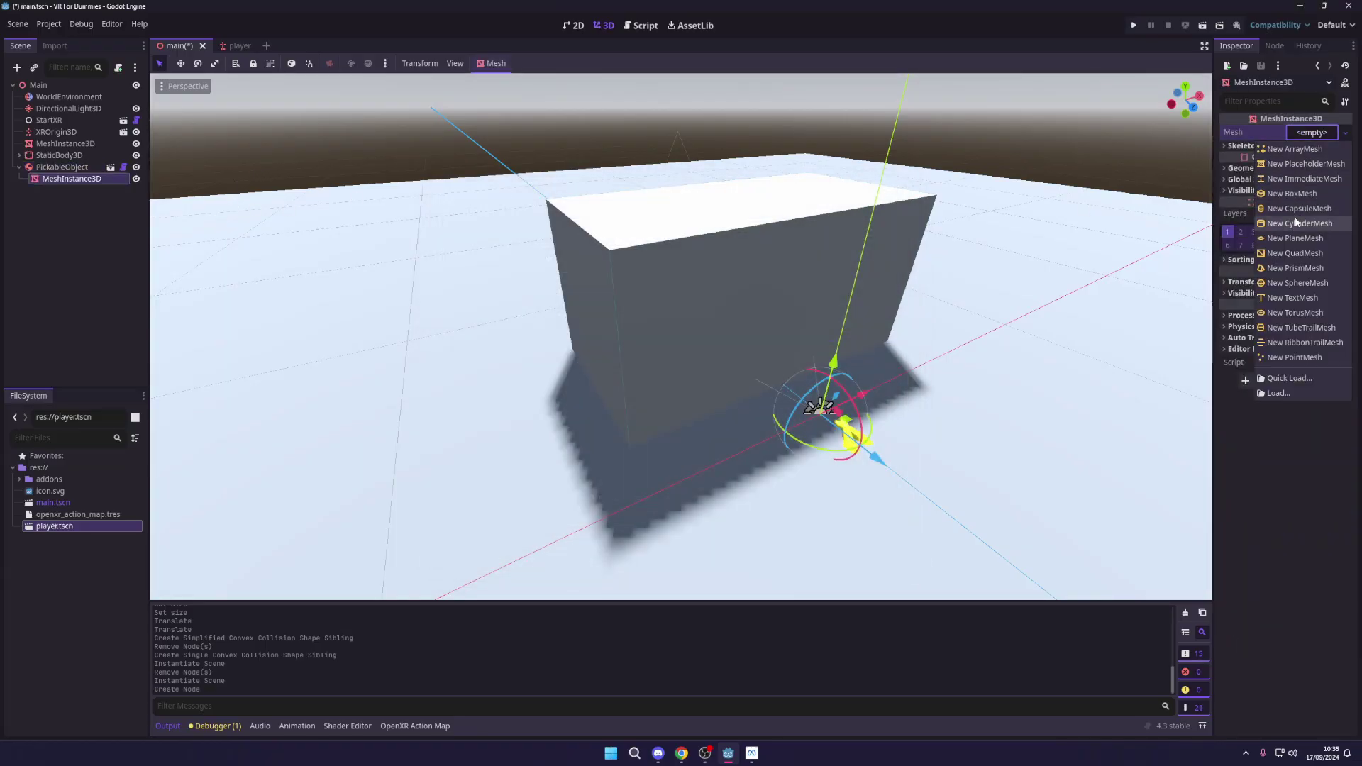
{"action": "left_click", "coordinate": [1292, 193]}
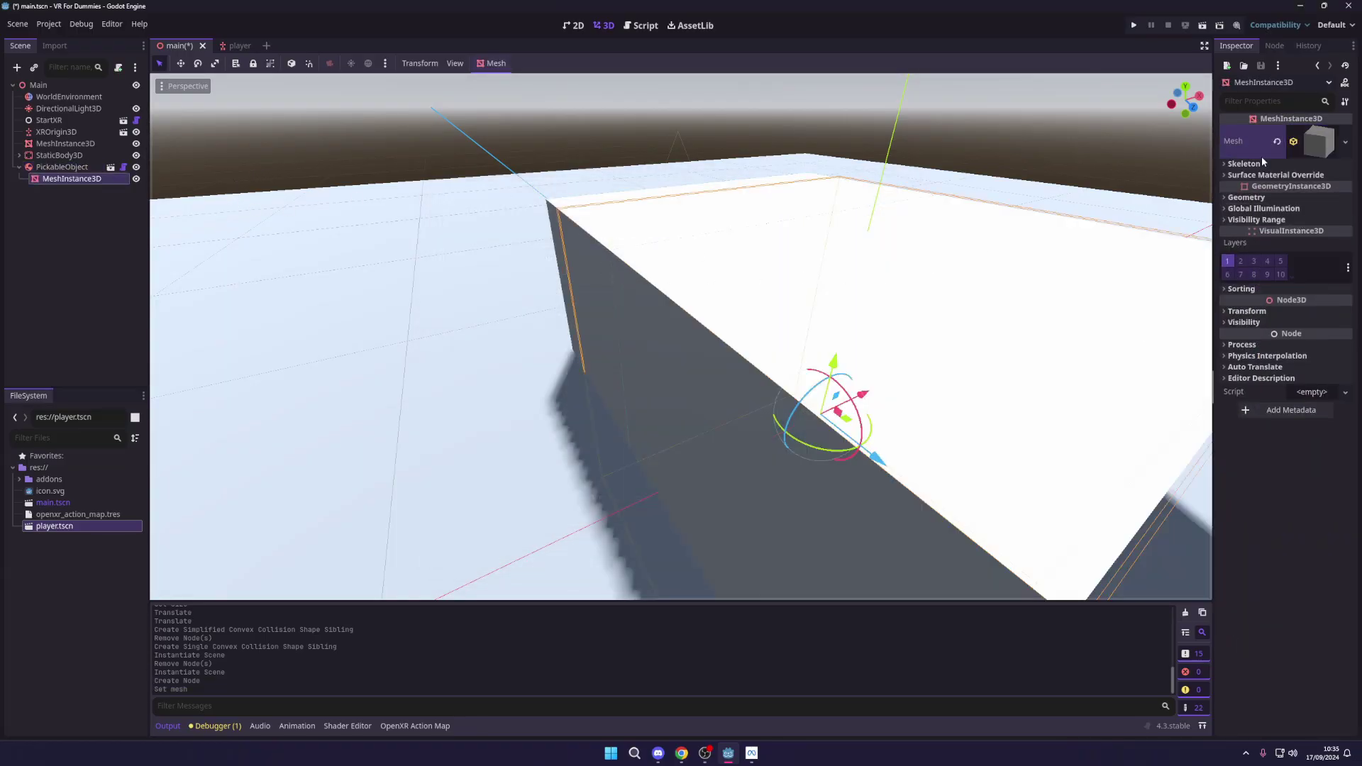
- Set the pickable box mesh's size to 0.1 m in x, y and z
{"action": "left_click", "coordinate": [1248, 263]}
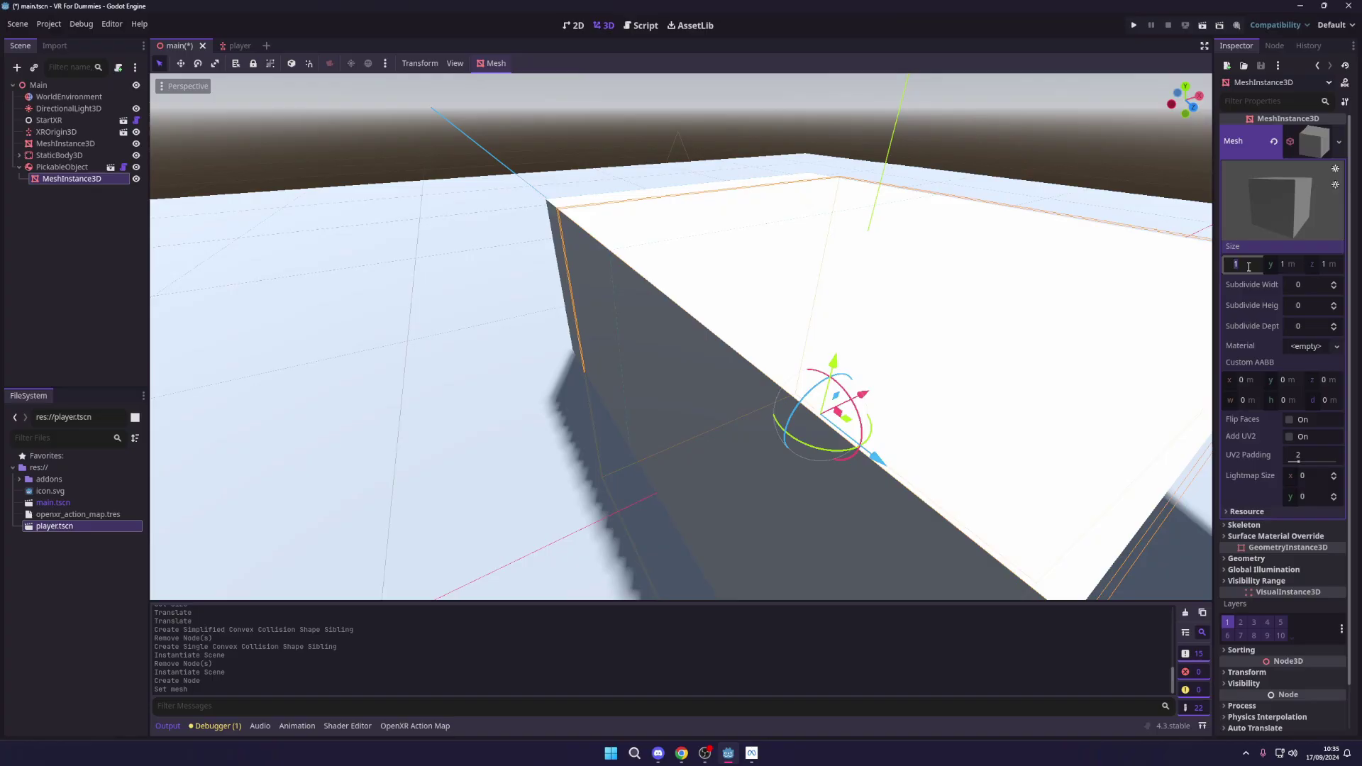
{"action": "type", "text": "0.1"}
{"action": "key", "text": "Tab"}
{"action": "type", "text": "0.10"}
{"action": "key", "text": "Tab"}
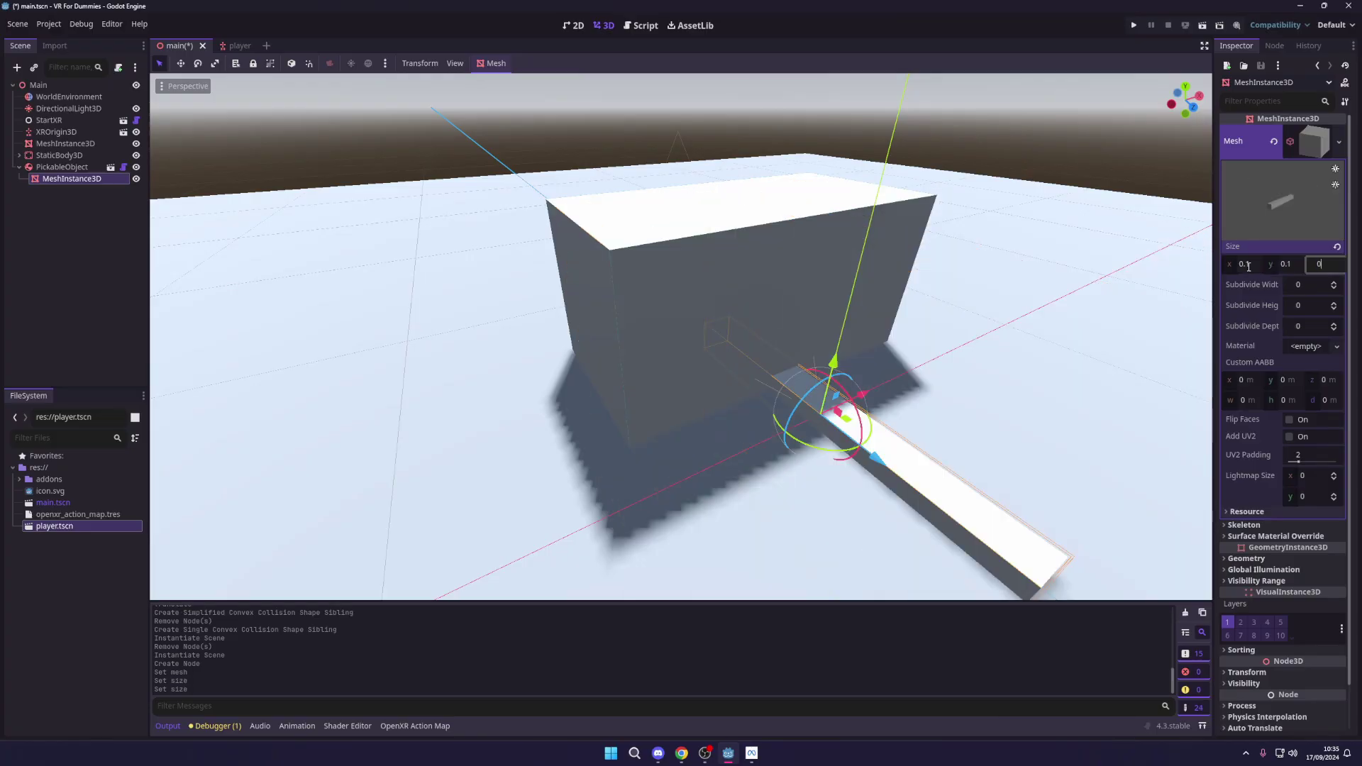
{"action": "type", "text": "0.1"}
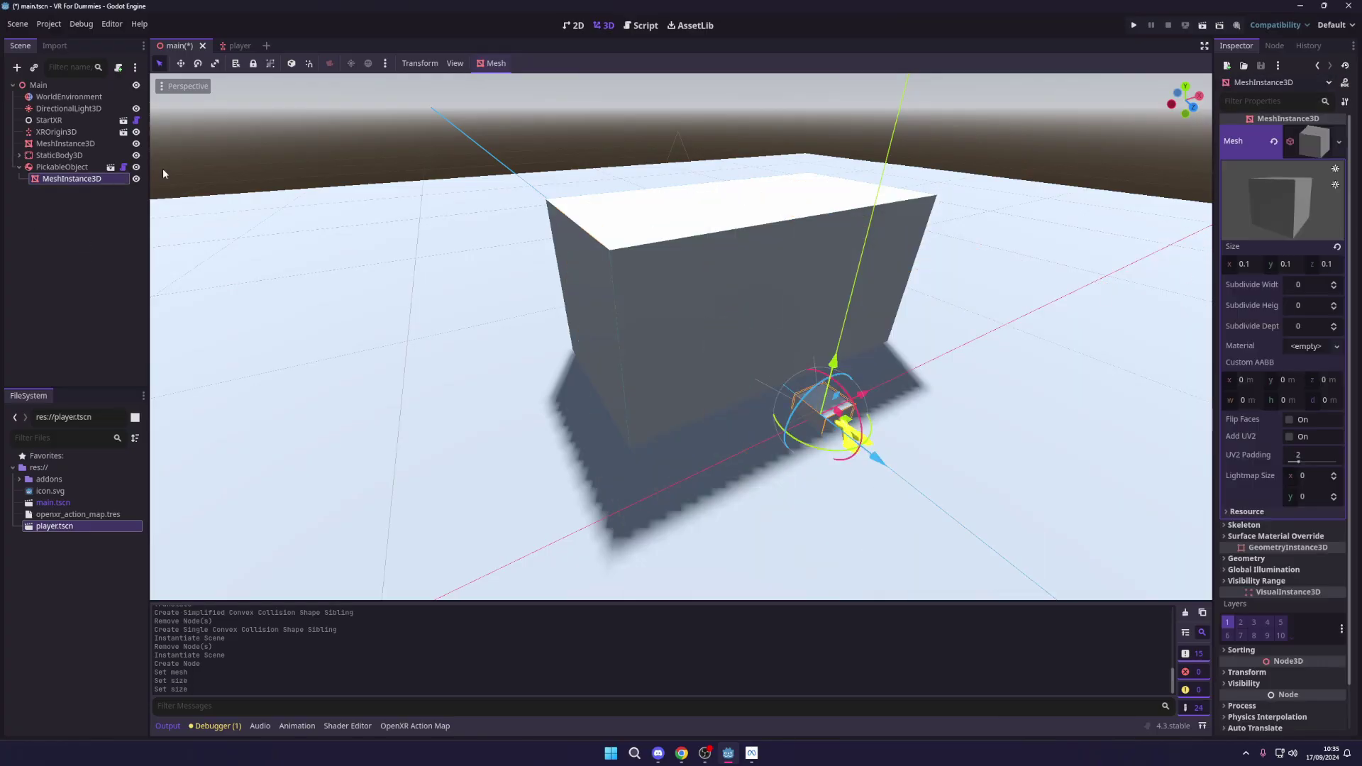
- Create a single convex collision shape as a sibling of the pickable box's mesh
{"action": "left_click", "coordinate": [495, 63]}
{"action": "left_click", "coordinate": [506, 80]}
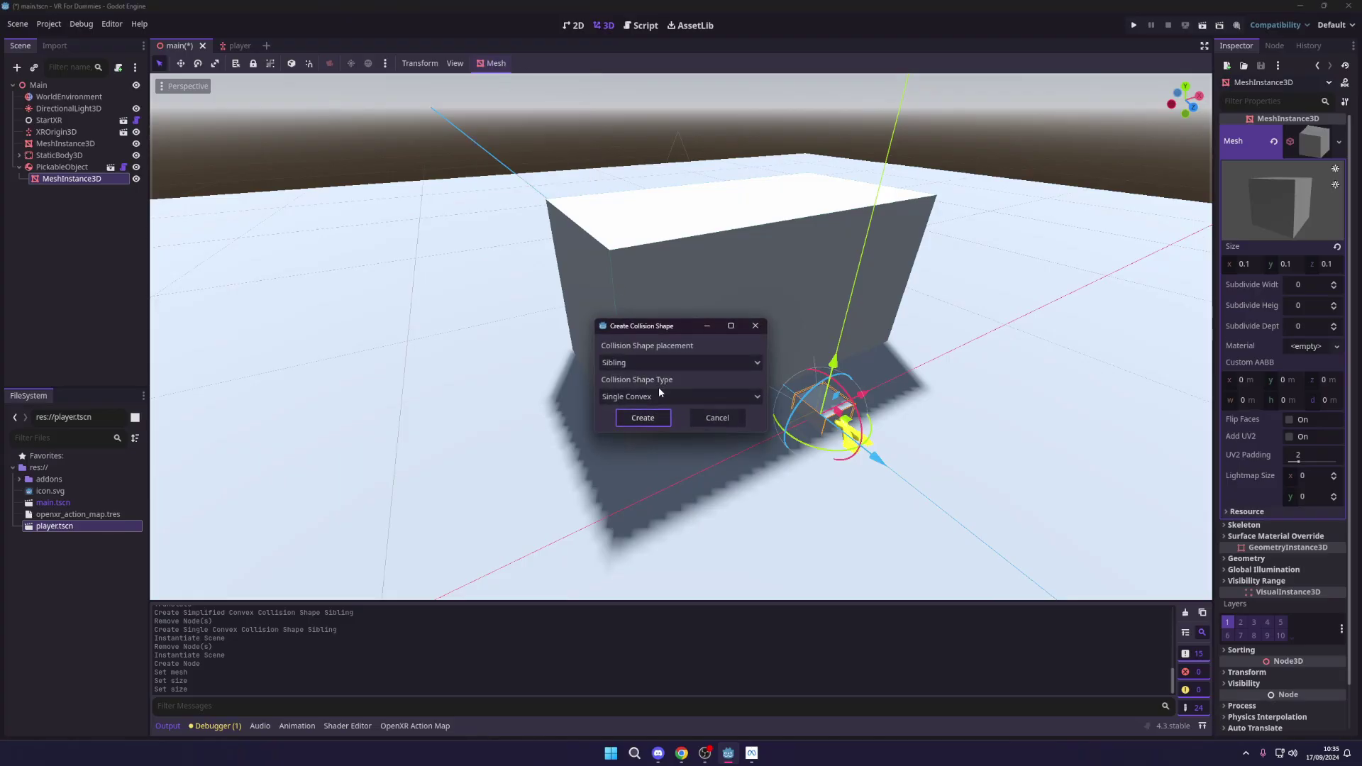
{"action": "left_click", "coordinate": [643, 420]}
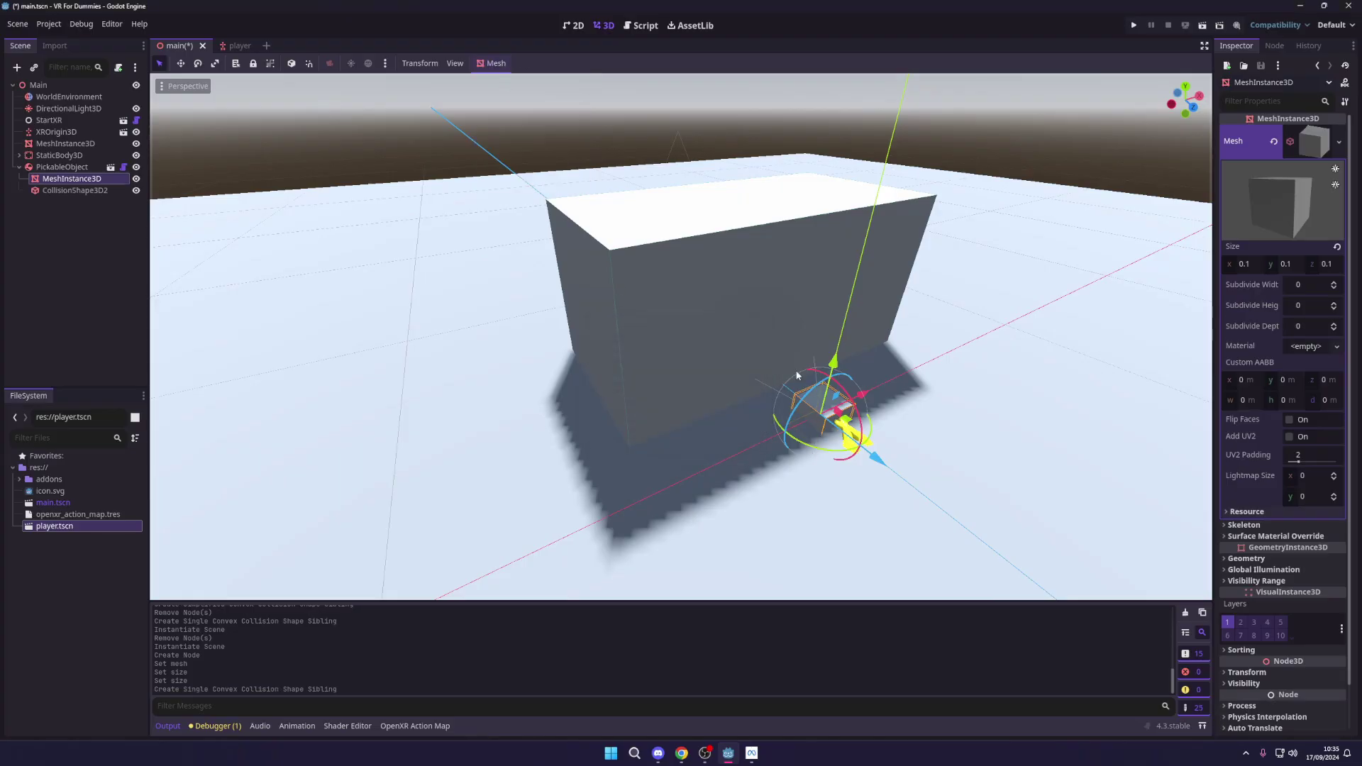
{"action": "left_click", "coordinate": [76, 191]}
{"action": "left_click", "coordinate": [75, 178]}
- Move the whole PickableObject up and over the large box so it hovers slightly above the box's top surface
{"action": "left_click", "coordinate": [44, 168]}
{"action": "left_click", "coordinate": [19, 167]}
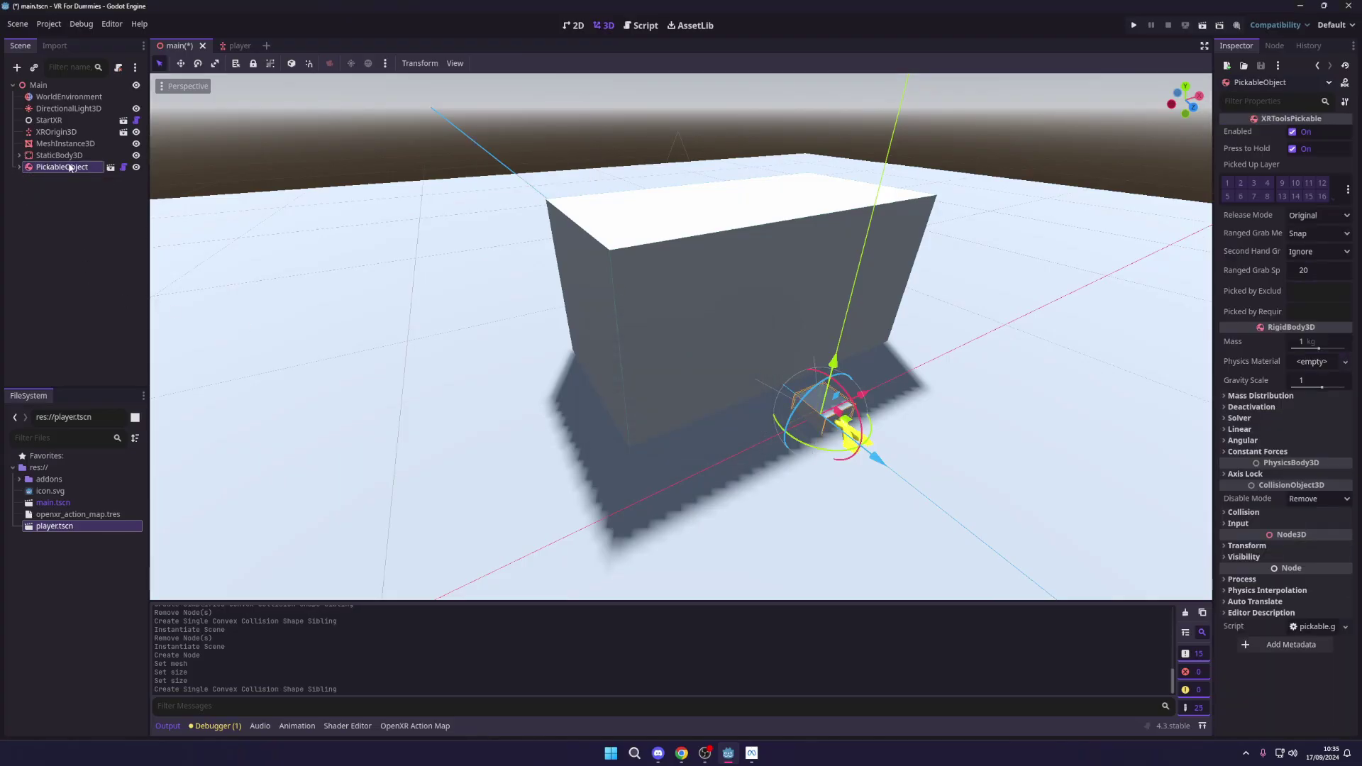
{"action": "left_click_drag", "start_coordinate": [833, 362], "coordinate": [869, 134]}
{"action": "middle_click_drag", "start_coordinate": [823, 227], "coordinate": [911, 249]}
{"action": "left_click_drag", "start_coordinate": [915, 212], "coordinate": [837, 203]}
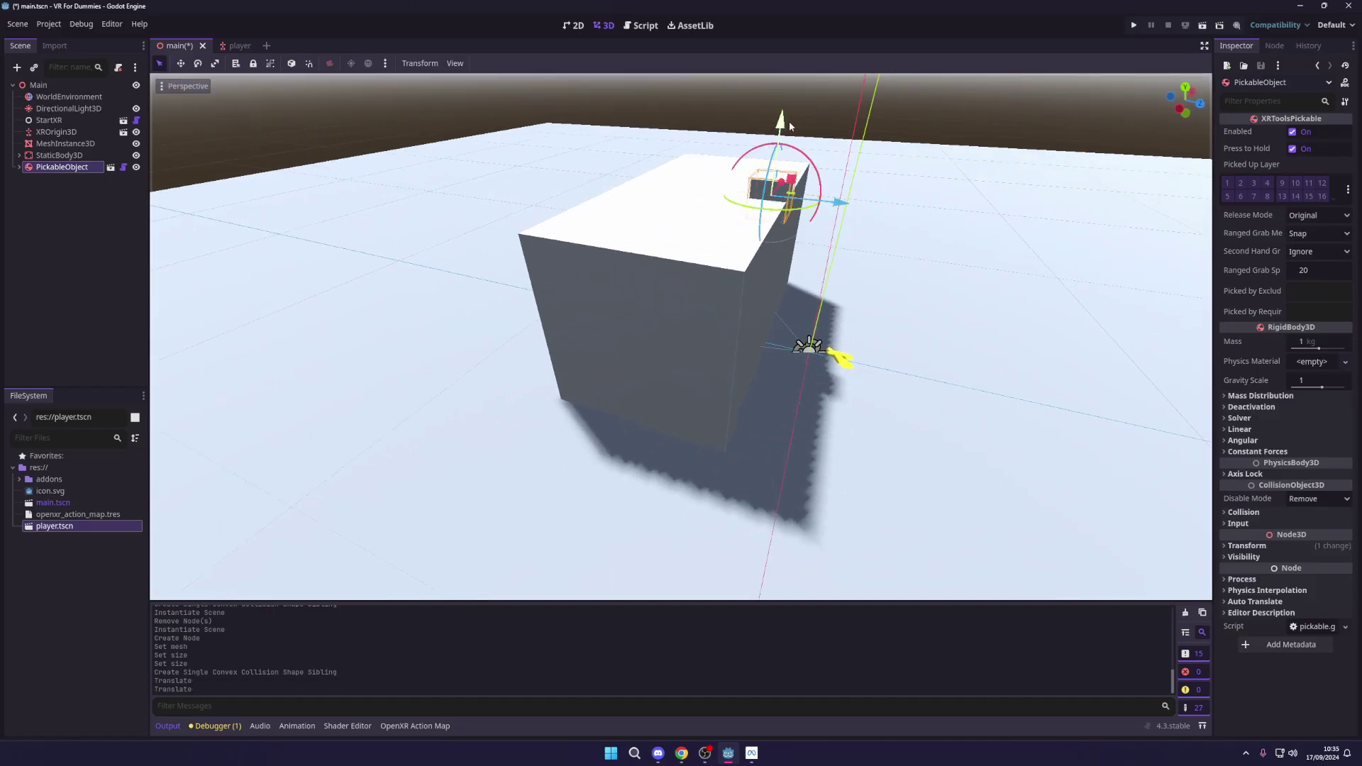
{"action": "left_click_drag", "start_coordinate": [785, 124], "coordinate": [789, 92]}
{"action": "left_click_drag", "start_coordinate": [847, 164], "coordinate": [809, 160]}
{"action": "middle_click_drag", "start_coordinate": [919, 254], "coordinate": [737, 256]}
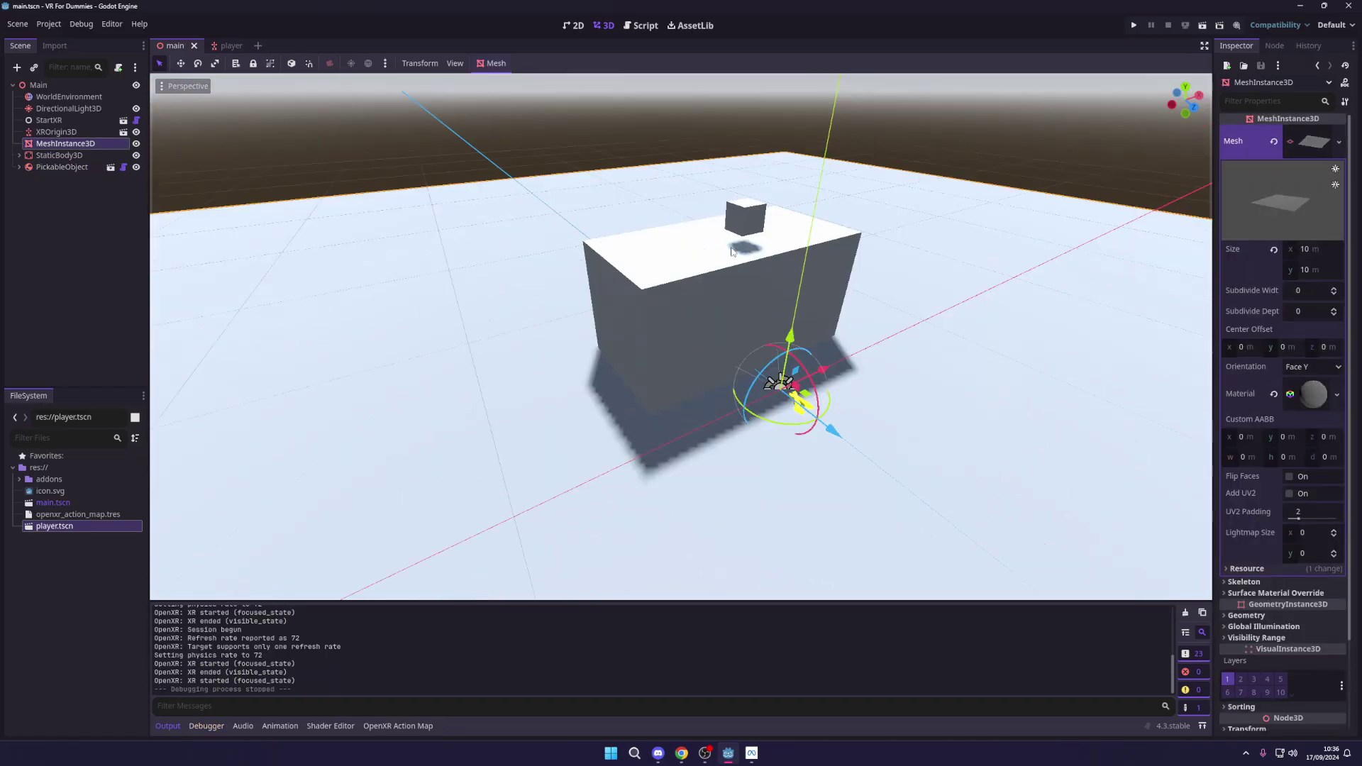
{"action": "scroll", "coordinate": [746, 229], "scroll_direction": "up", "scroll_amount": 3}
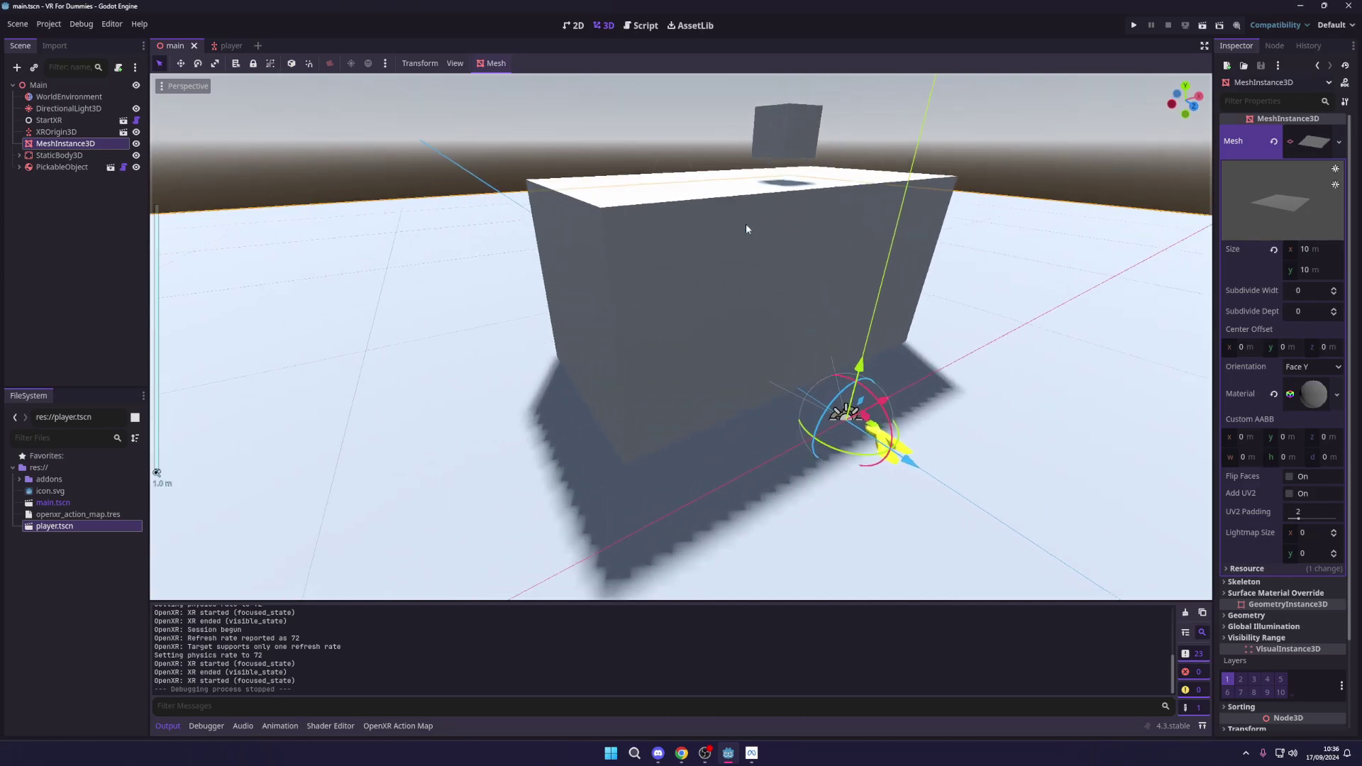
{"action": "scroll", "coordinate": [746, 229], "scroll_direction": "down", "scroll_amount": 4}
{"action": "left_click", "coordinate": [741, 205]}
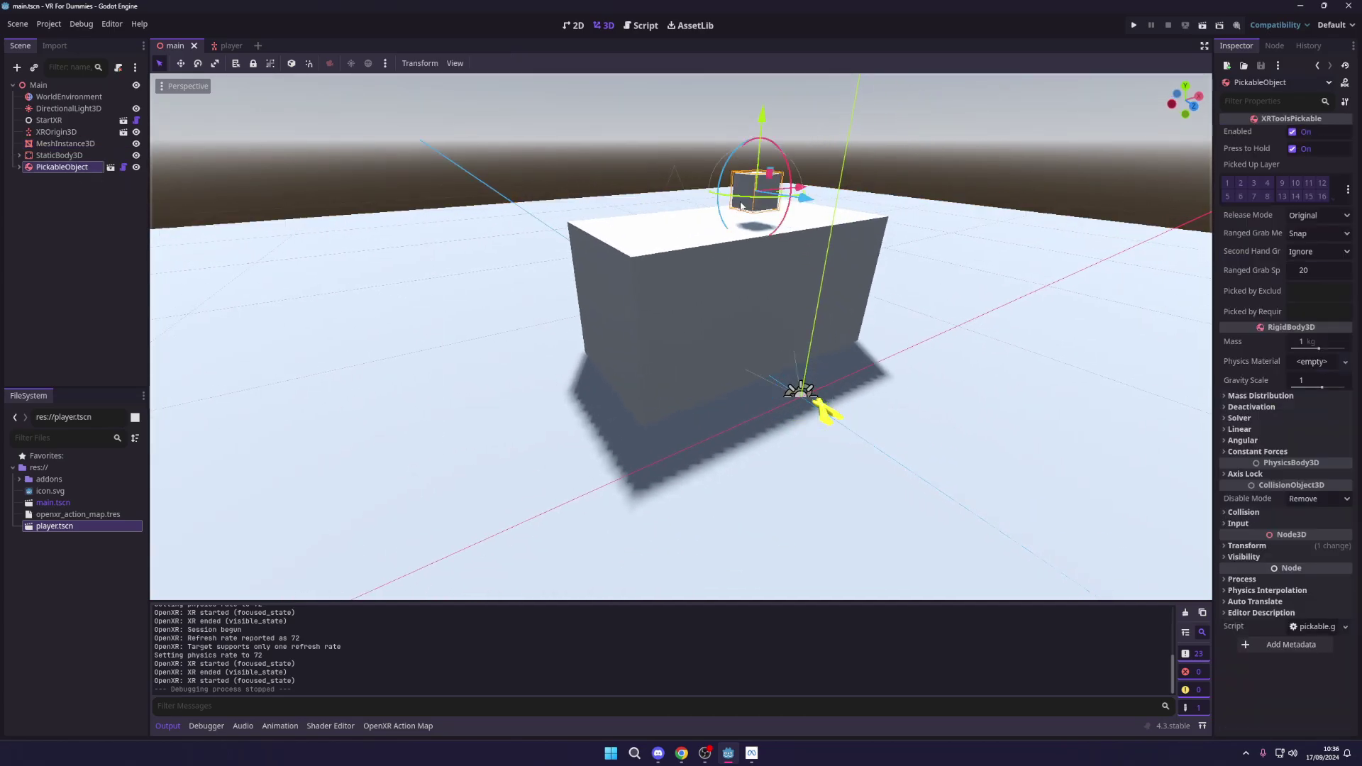
{"action": "middle_click_drag", "start_coordinate": [741, 206], "coordinate": [615, 286]}
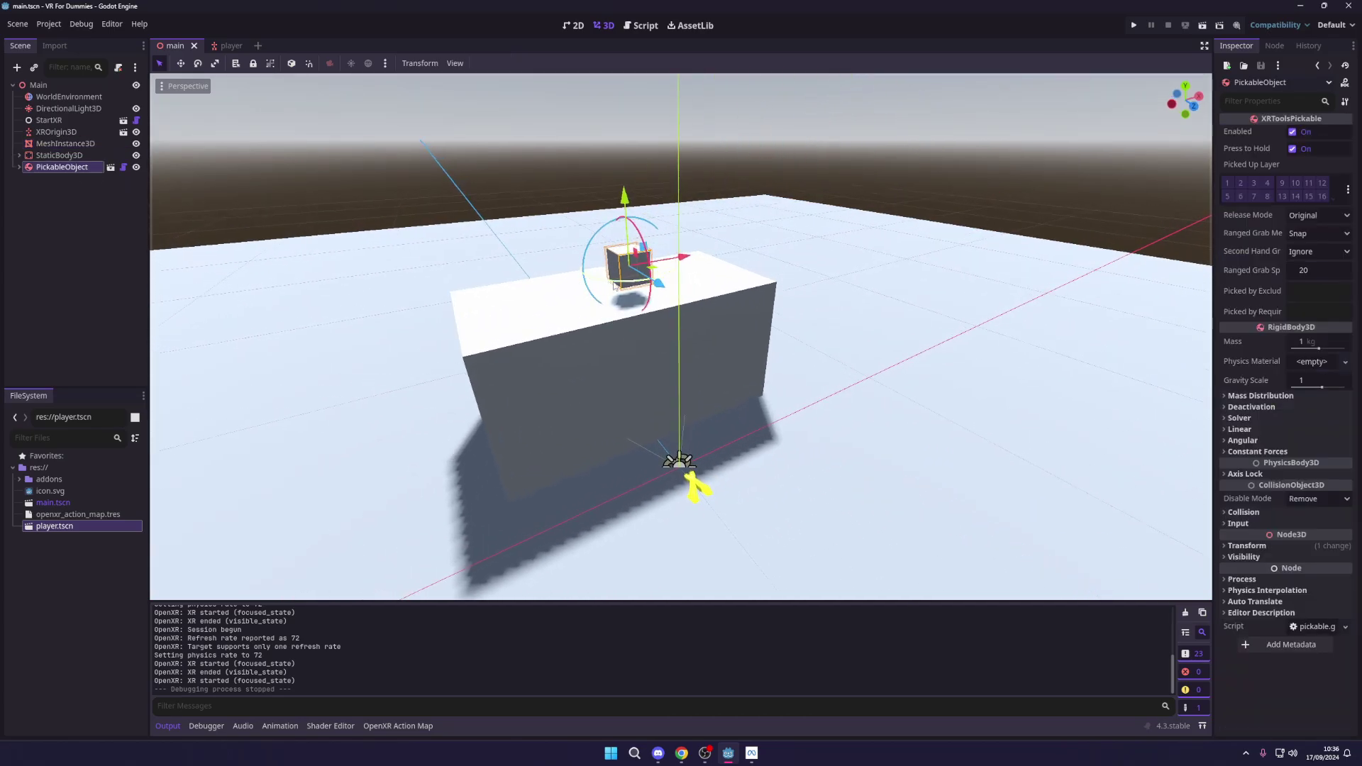
- In the player scene, instantiate the XR Tools scene functions/function_pickup.tscn as a child of the left hand model
{"action": "left_click", "coordinate": [71, 131]}
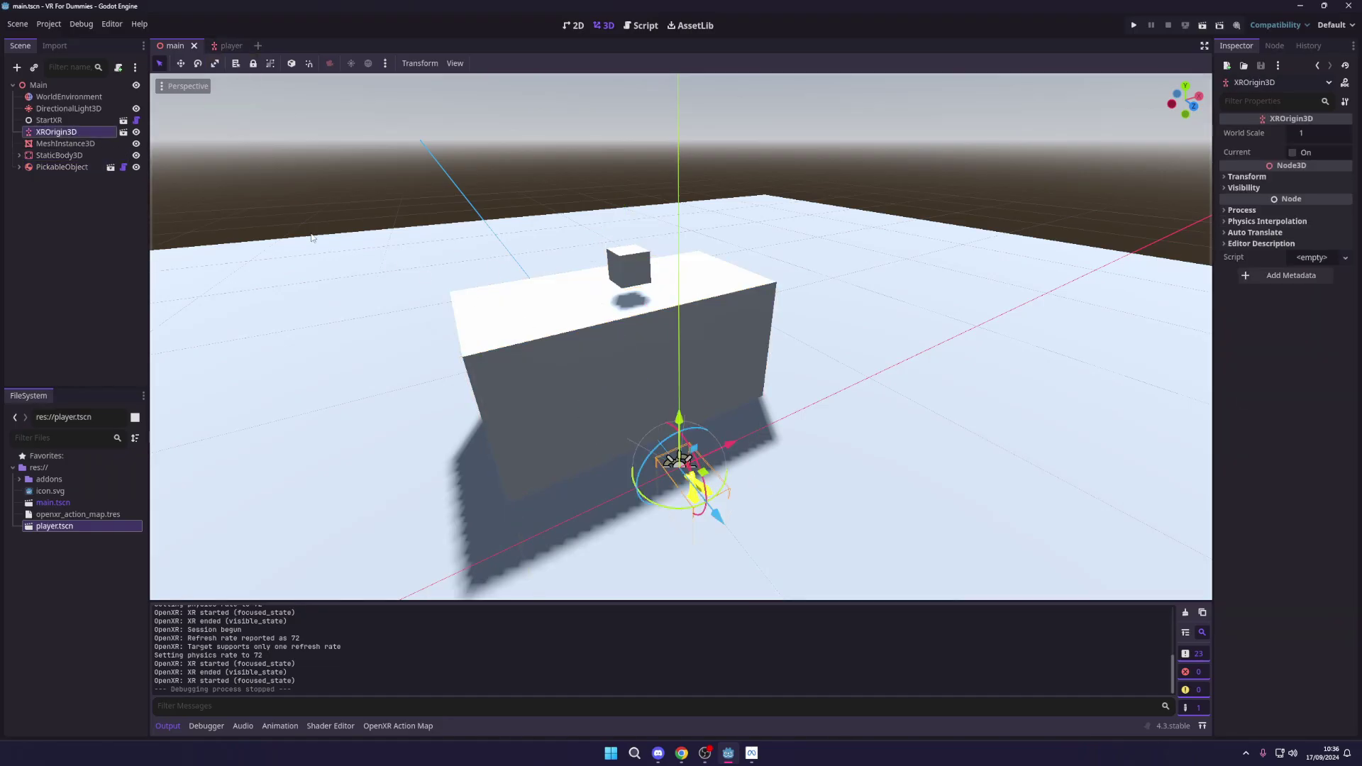
{"action": "left_click", "coordinate": [219, 47]}
{"action": "left_click", "coordinate": [59, 120]}
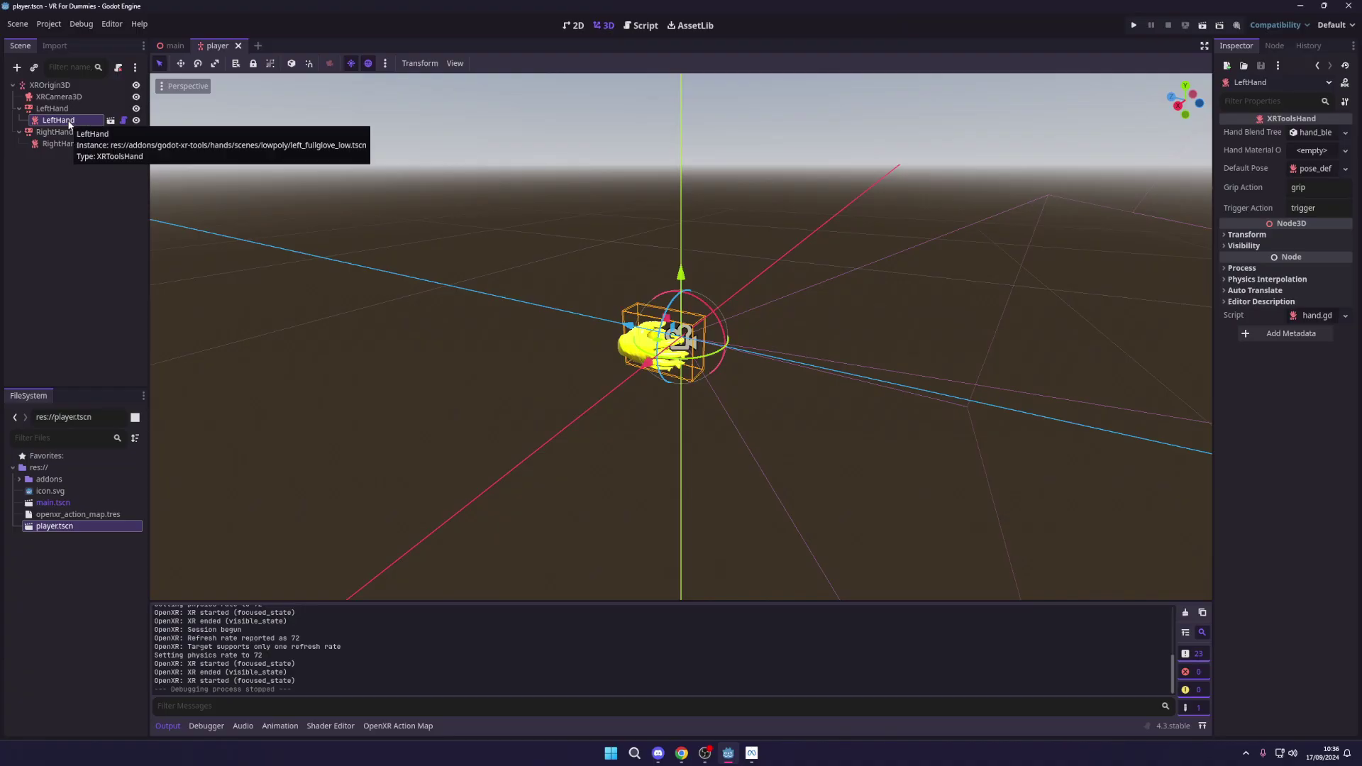
{"action": "left_click", "coordinate": [61, 144], "text": "ctrl"}
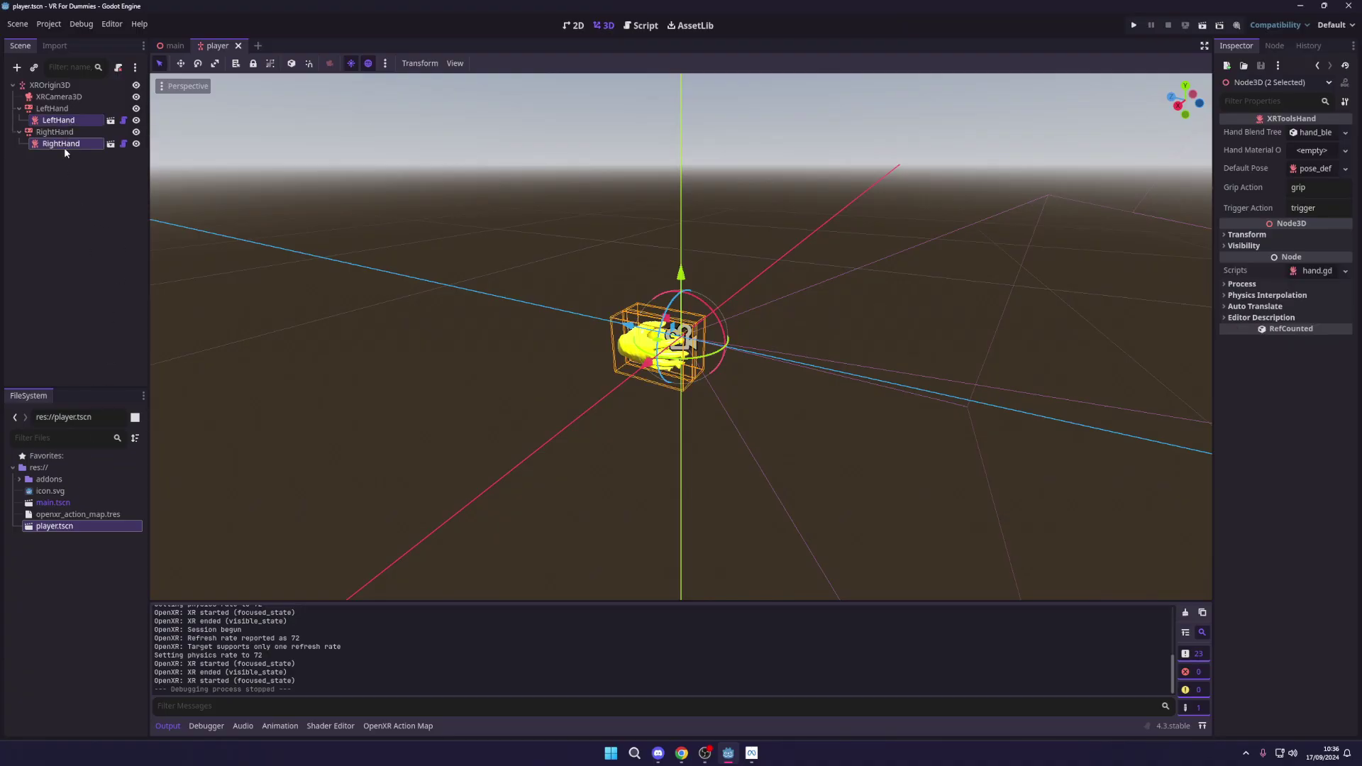
{"action": "left_click", "coordinate": [33, 67]}
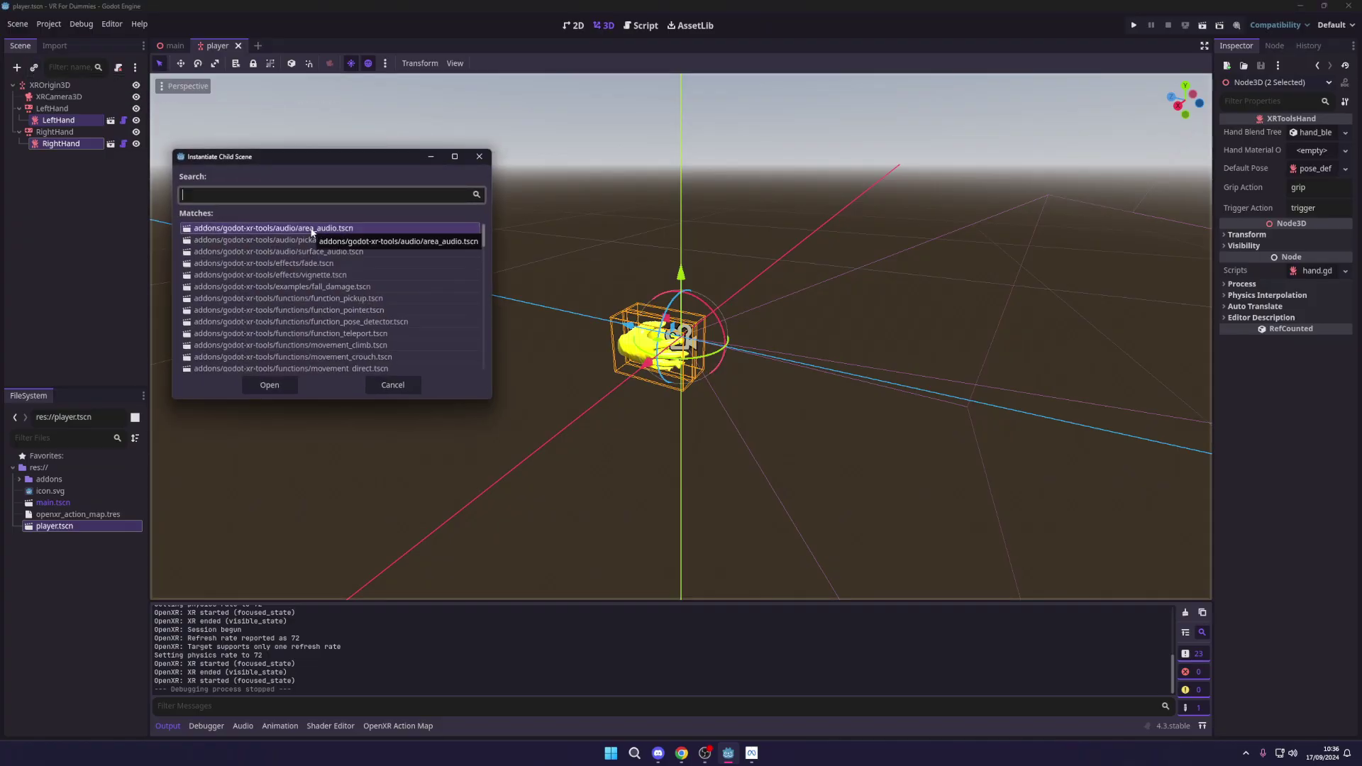
{"action": "type", "text": "pickup"}
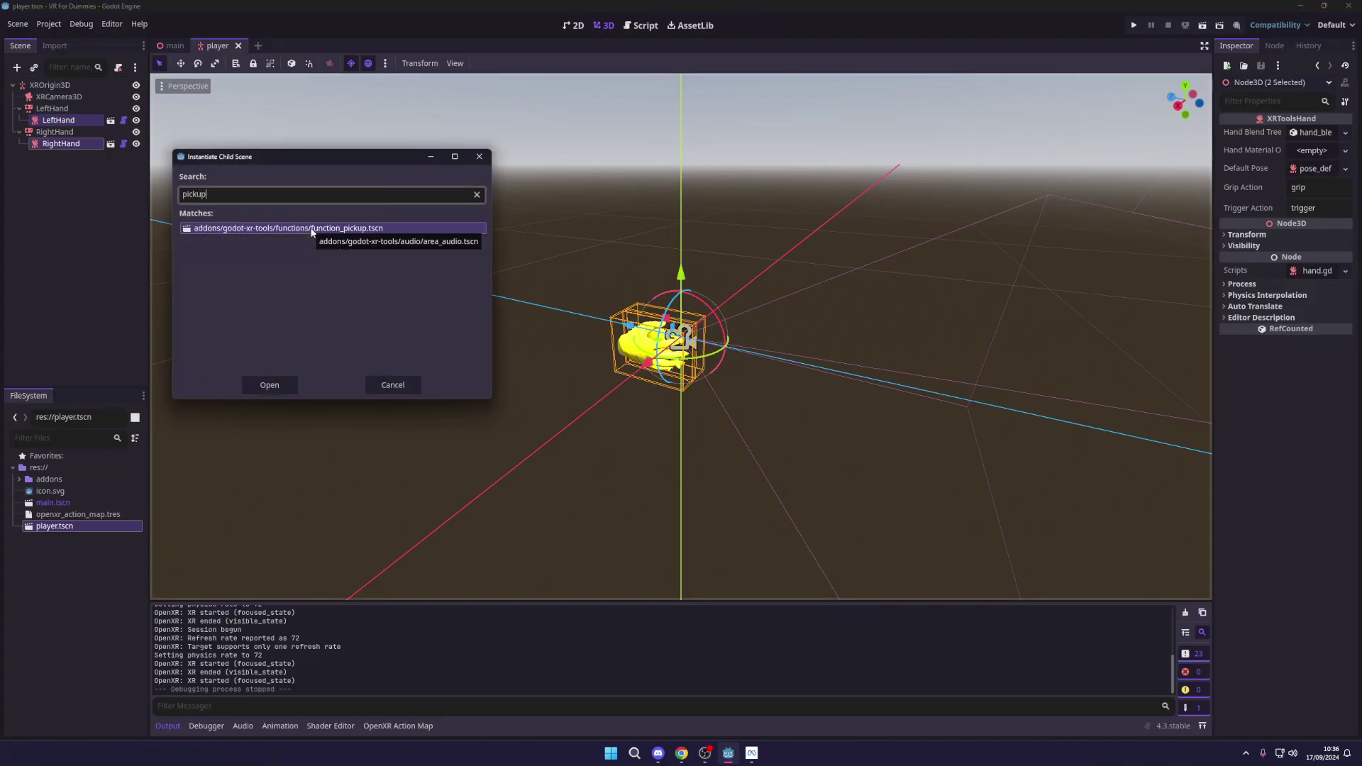
{"action": "double_click", "coordinate": [313, 228]}
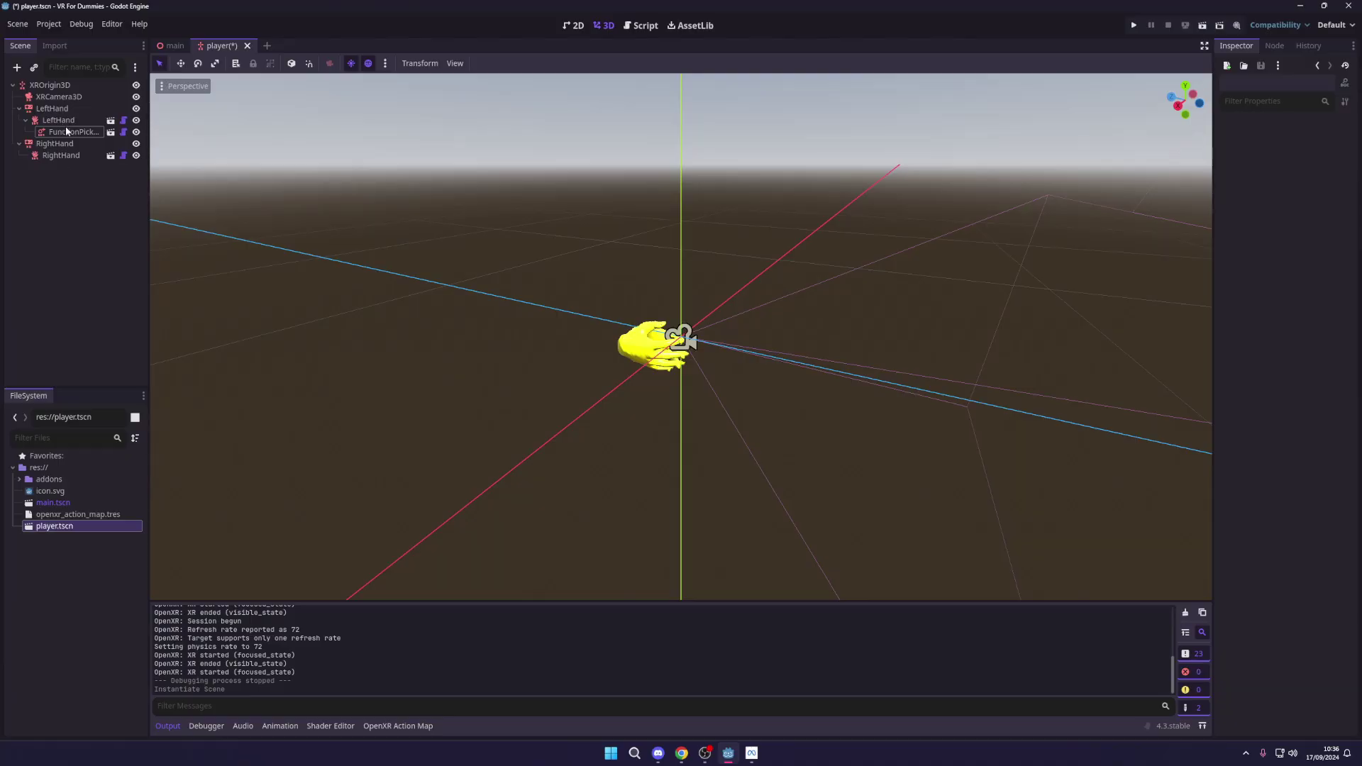
- Copy the left hand's FunctionPickup node and paste it as a child of the right hand model
{"action": "left_click", "coordinate": [66, 131]}
{"action": "key", "text": "ctrl+c"}
{"action": "left_click", "coordinate": [69, 155]}
{"action": "key", "text": "ctrl+v"}
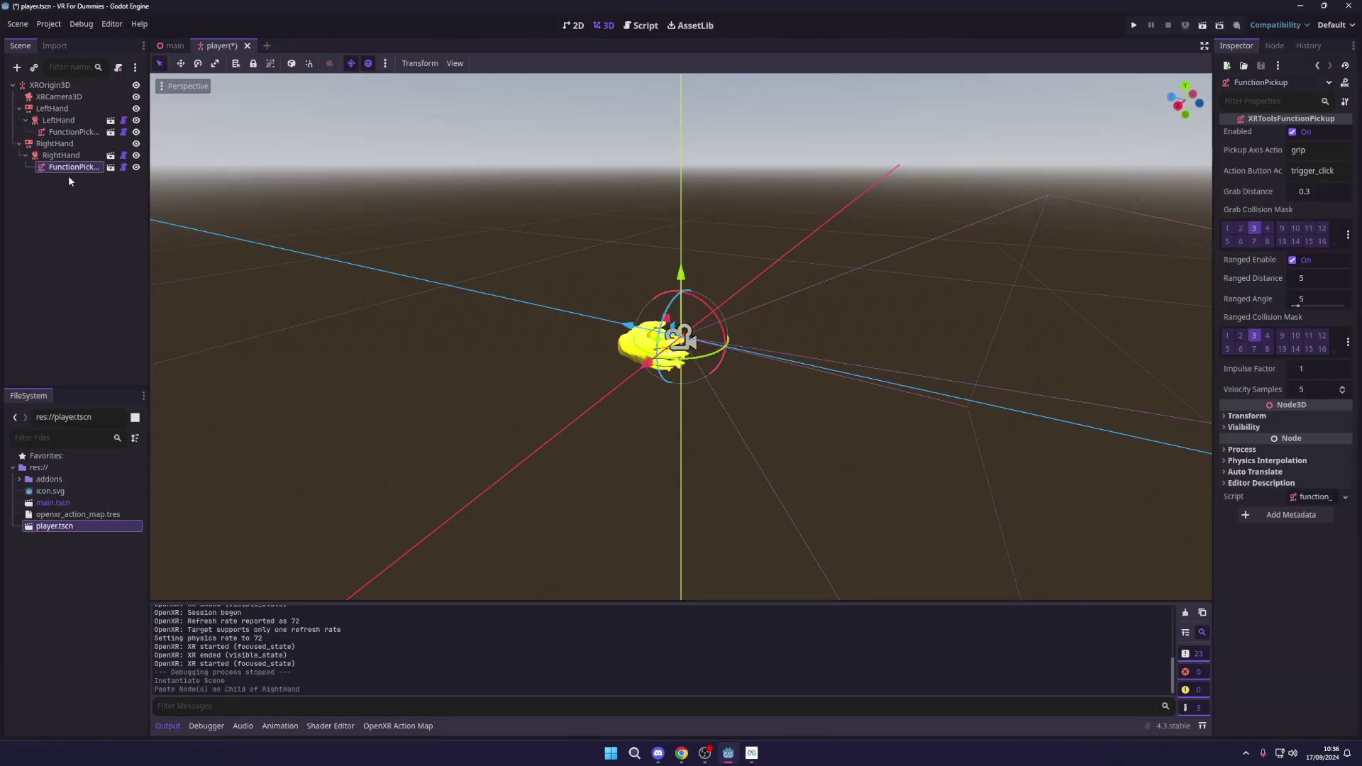
- Rename the right hand's parent controller node as RightHandController
{"action": "left_click", "coordinate": [58, 159]}
{"action": "left_click", "coordinate": [65, 144]}
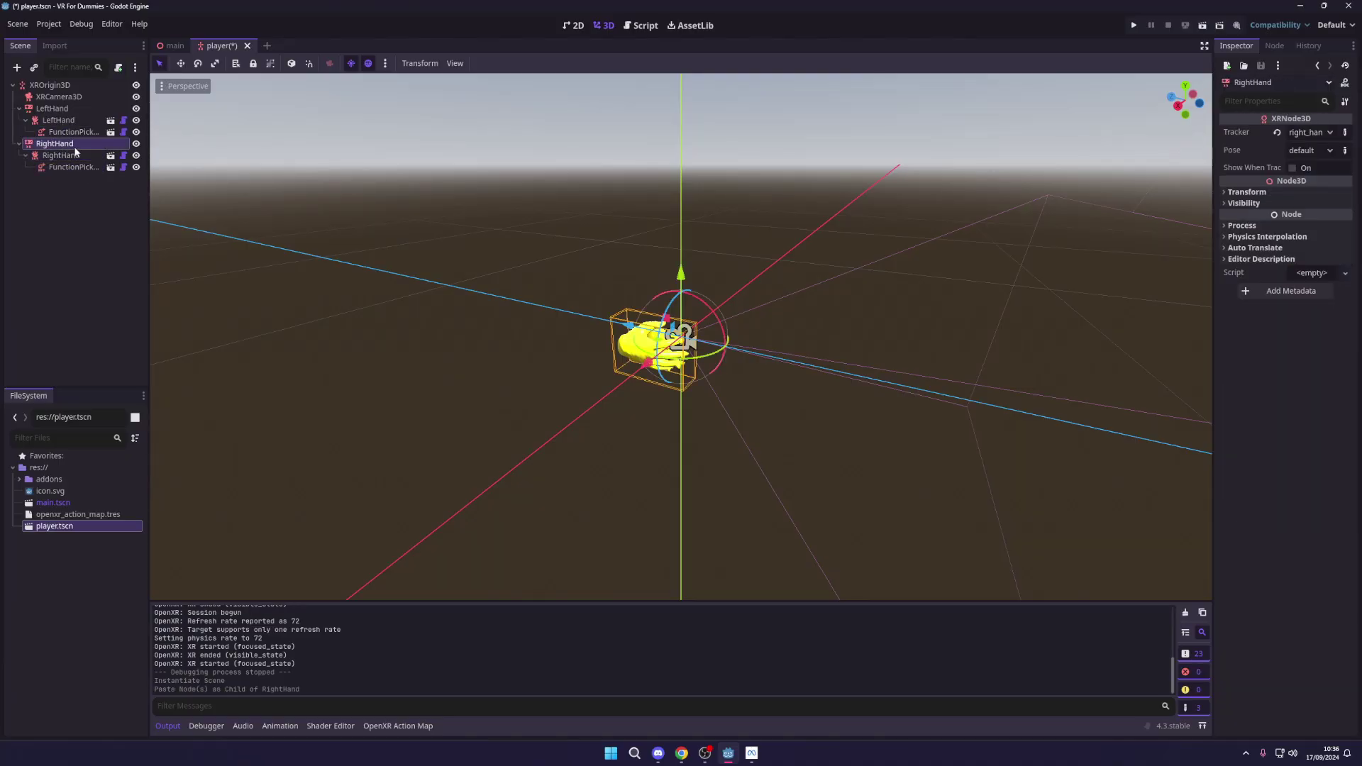
{"action": "left_click", "coordinate": [68, 121]}
{"action": "left_click", "coordinate": [70, 145]}
{"action": "left_click", "coordinate": [69, 156]}
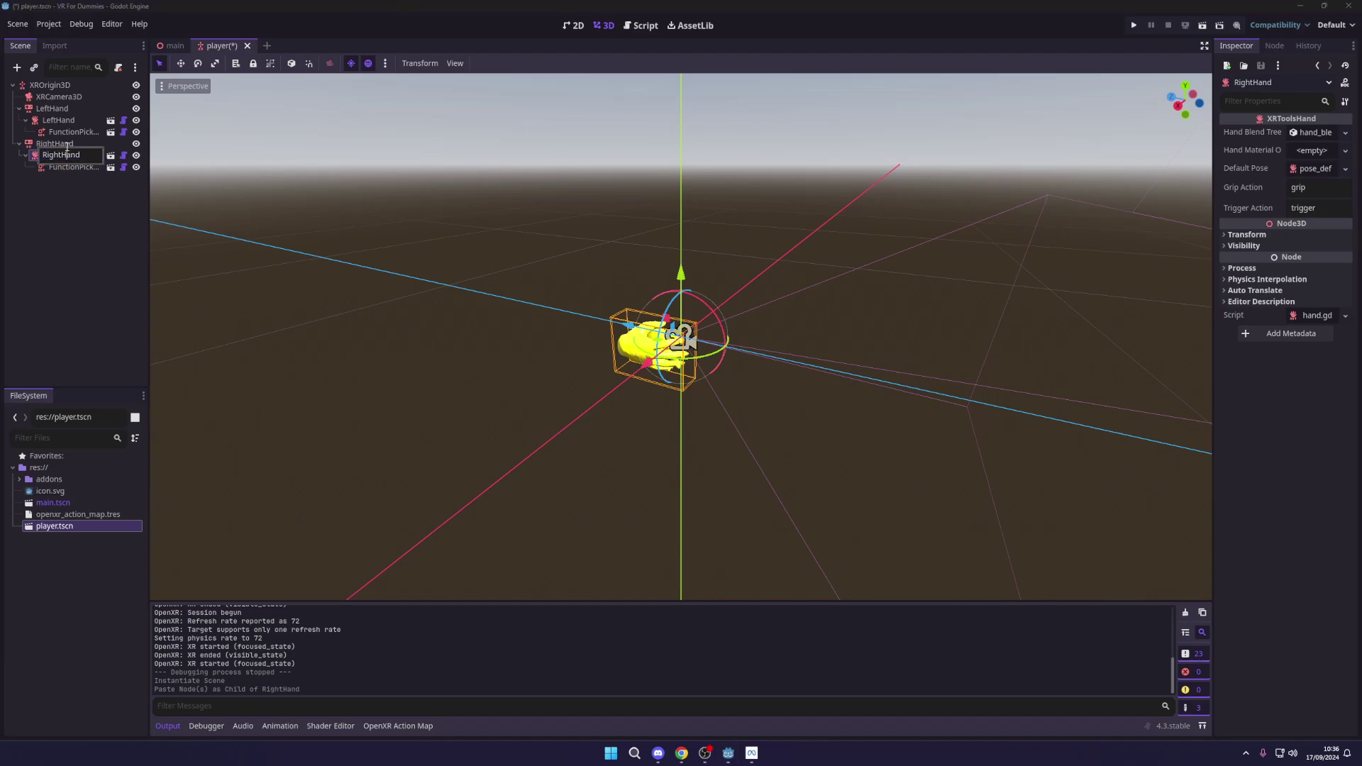
{"action": "left_click", "coordinate": [64, 143]}
{"action": "left_click", "coordinate": [70, 156]}
{"action": "left_click", "coordinate": [92, 144]}
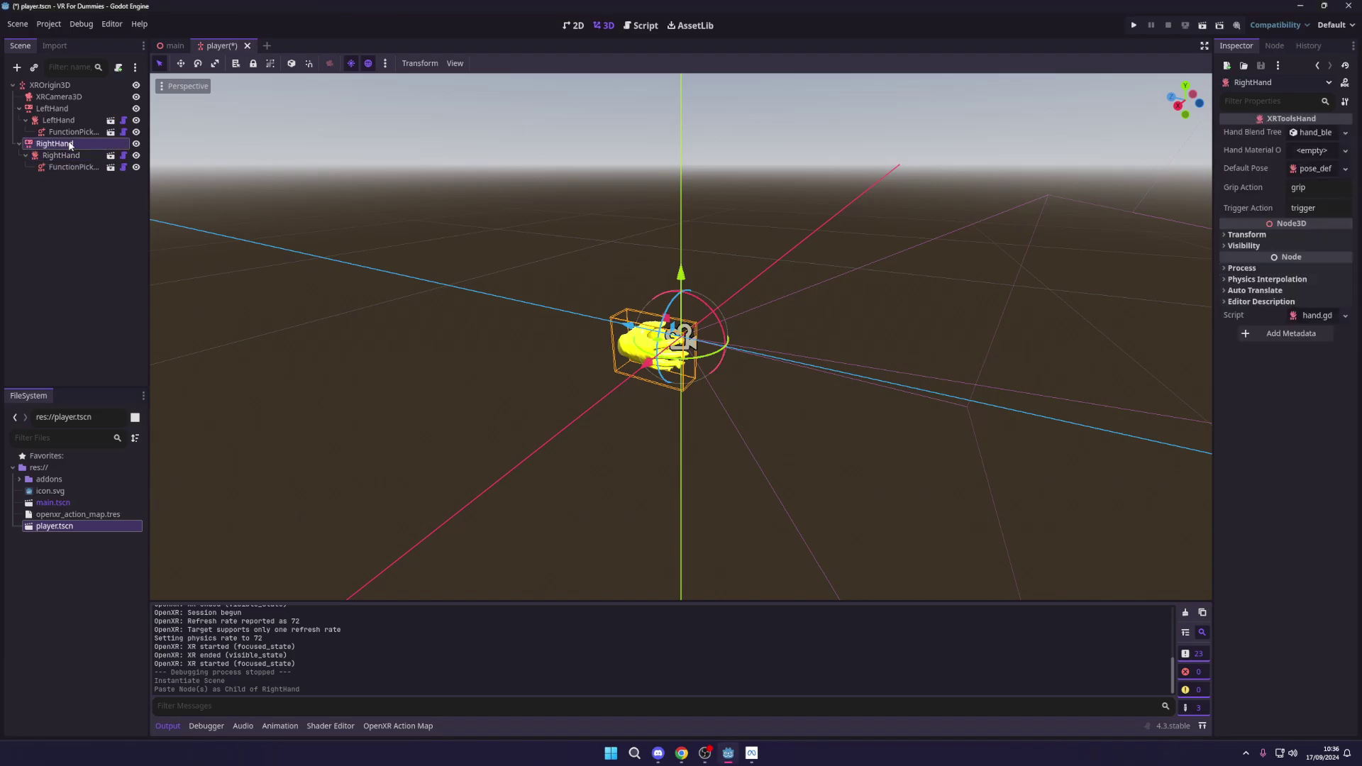
{"action": "left_click", "coordinate": [96, 144]}
{"action": "left_click", "coordinate": [100, 145]}
{"action": "type", "text": "Controller"}
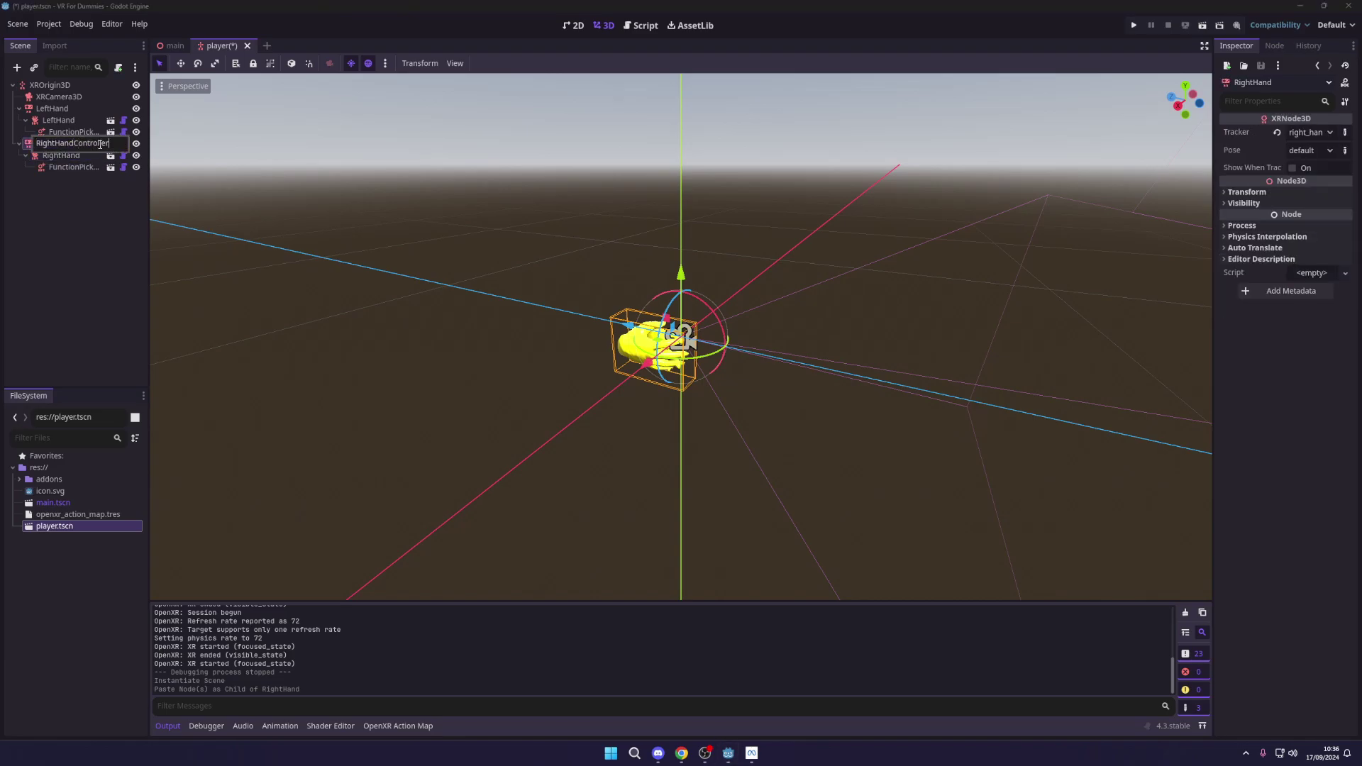
{"action": "key", "text": "Return"}
- Rename the left hand's parent controller node as LeftHandController
{"action": "left_click", "coordinate": [80, 110]}
{"action": "left_click", "coordinate": [89, 107]}
{"action": "left_click", "coordinate": [88, 107]}
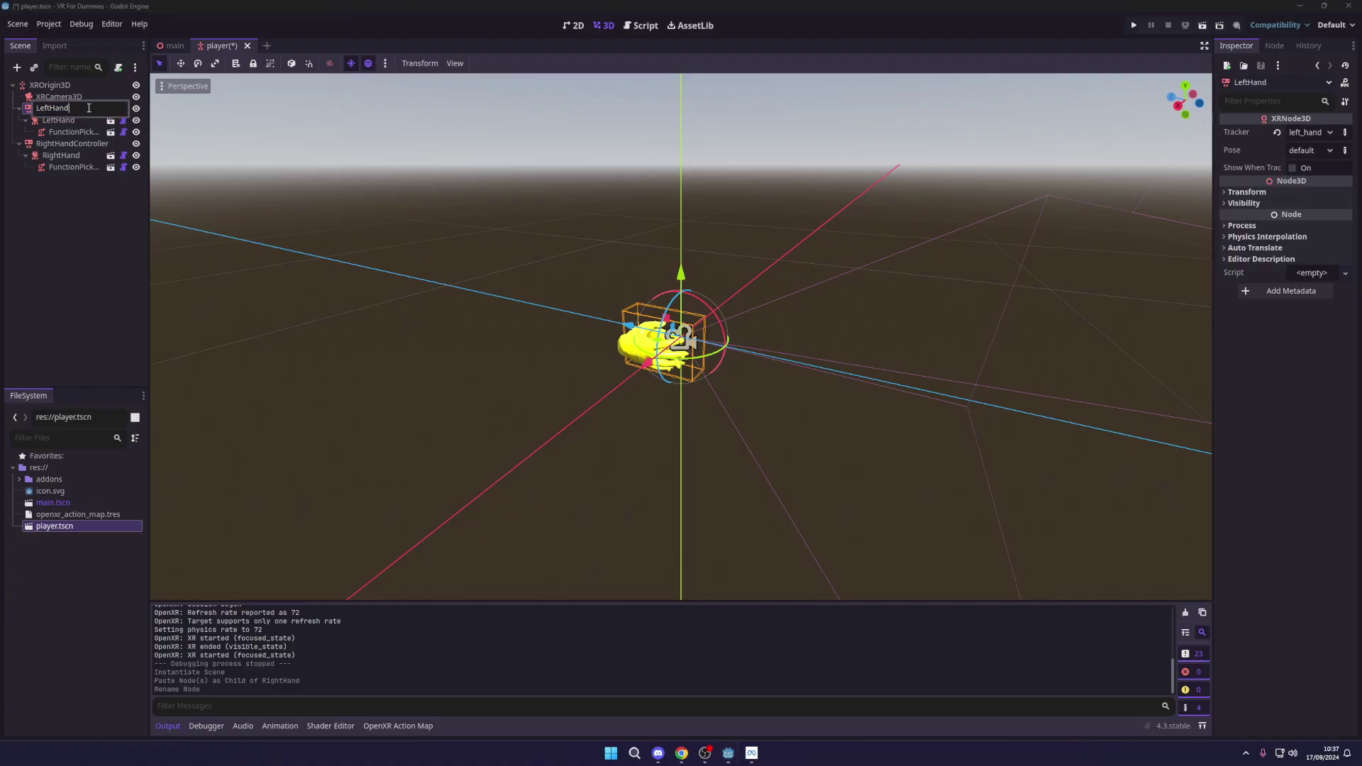
{"action": "type", "text": "Controller"}
{"action": "key", "text": "Return"}
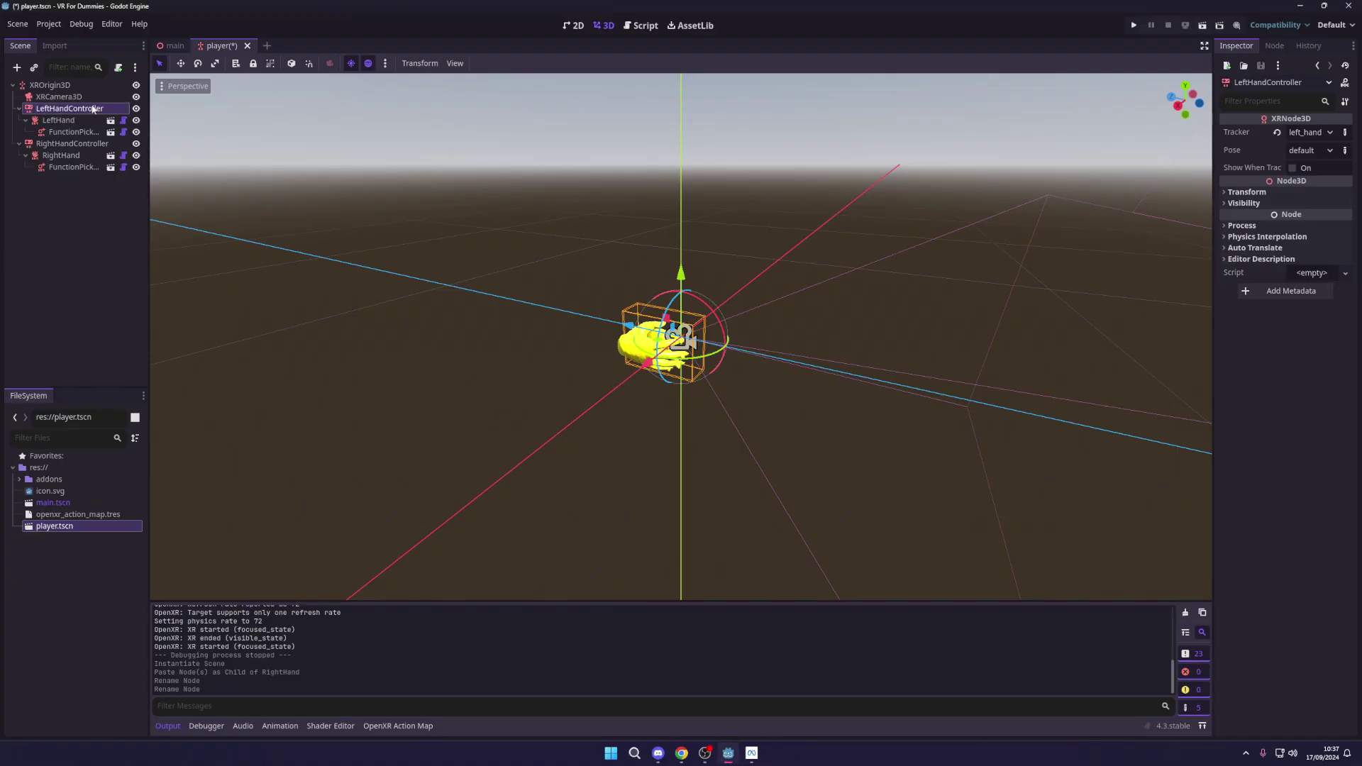
- Save the player scene, then run the project from the main scene to test picking up the cube
{"action": "left_click", "coordinate": [73, 167]}
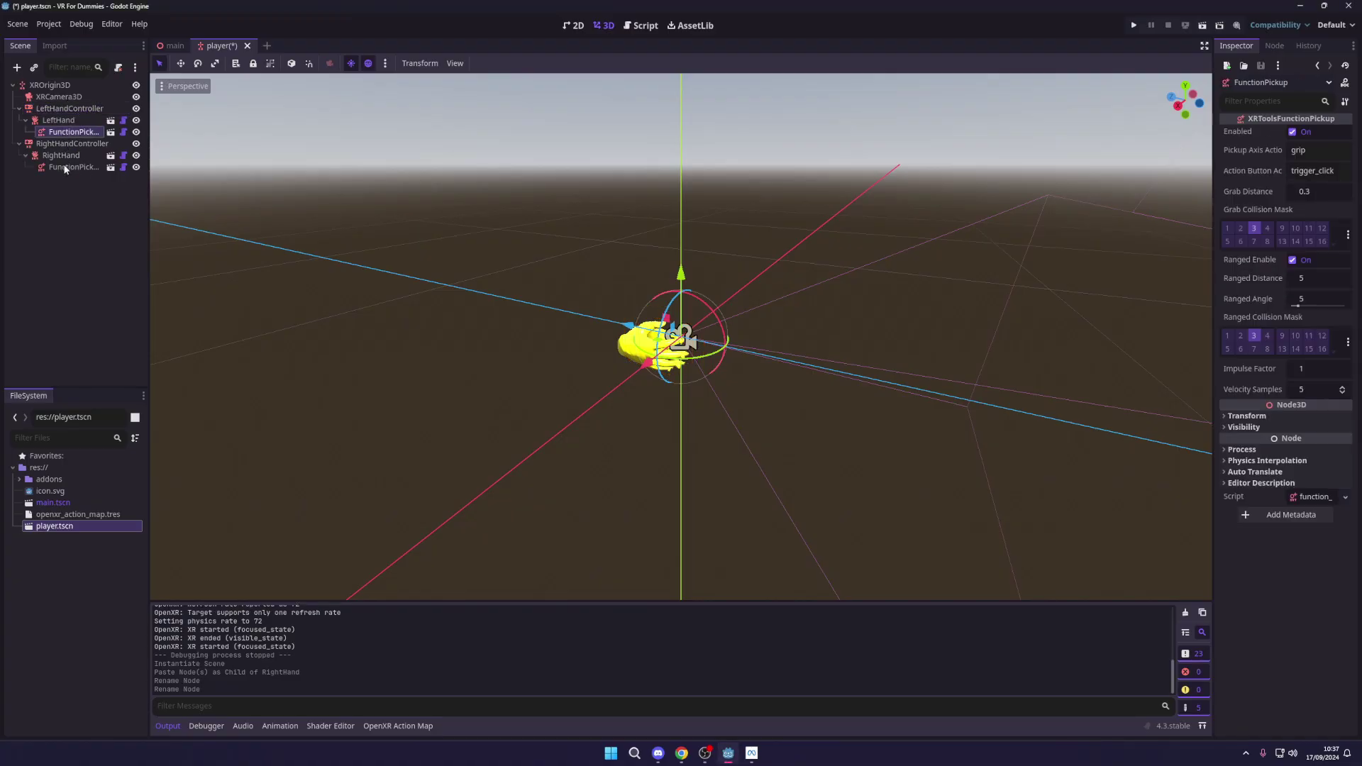
{"action": "key", "text": "ctrl+s"}
{"action": "left_click", "coordinate": [171, 45]}
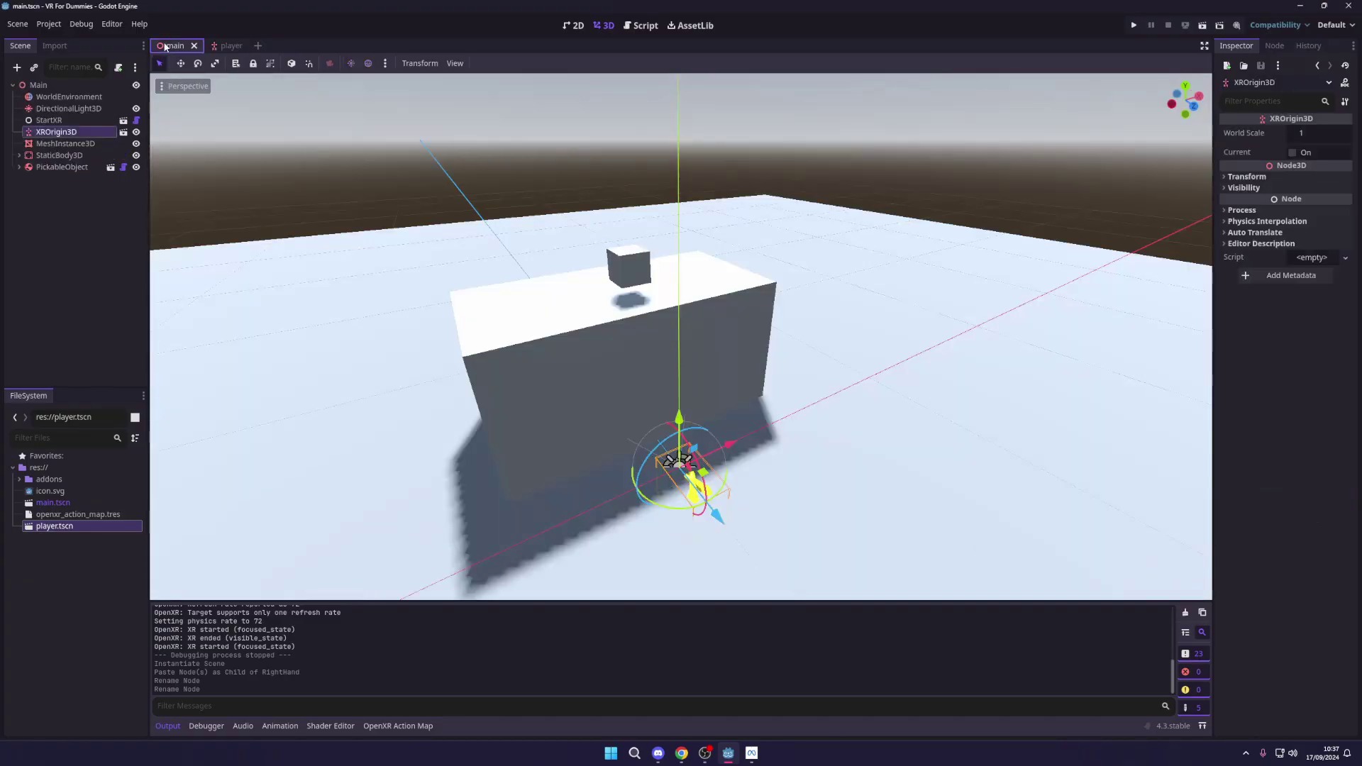
{"action": "left_click", "coordinate": [1134, 27]}
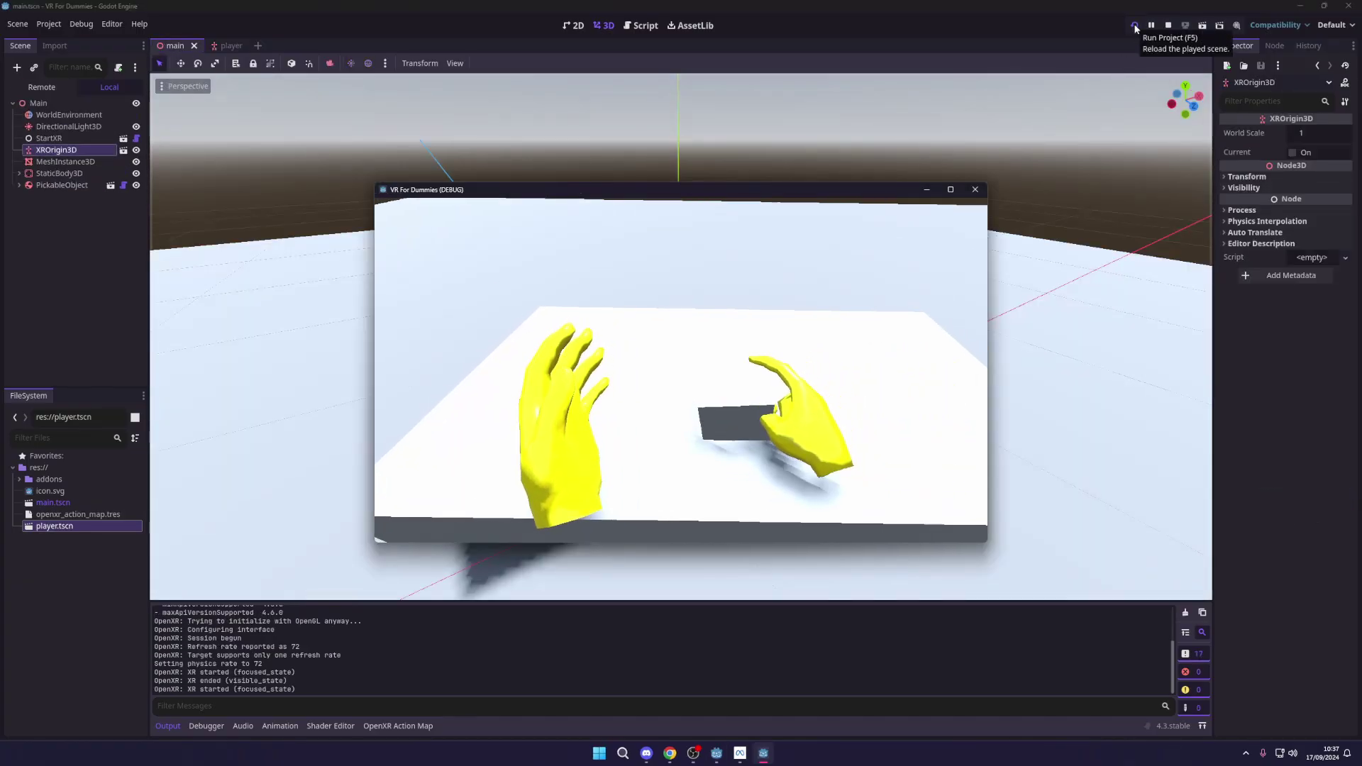